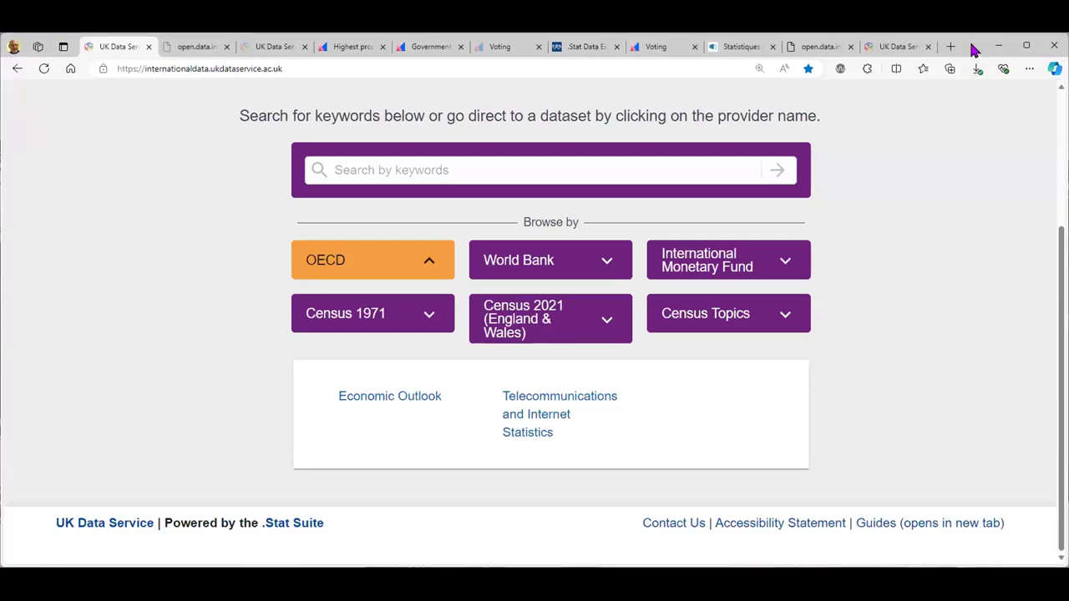
Open the International Monetary Fund's Direction of Trade Statistics dataset and read its overview down to the source metadata and terms.
click(782, 261)
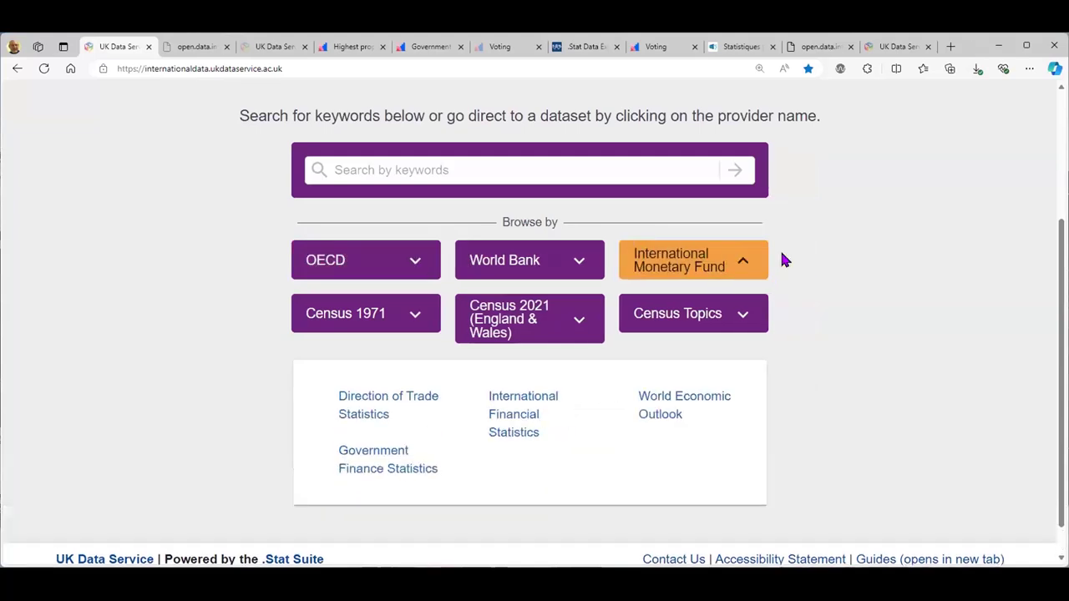
click(365, 415)
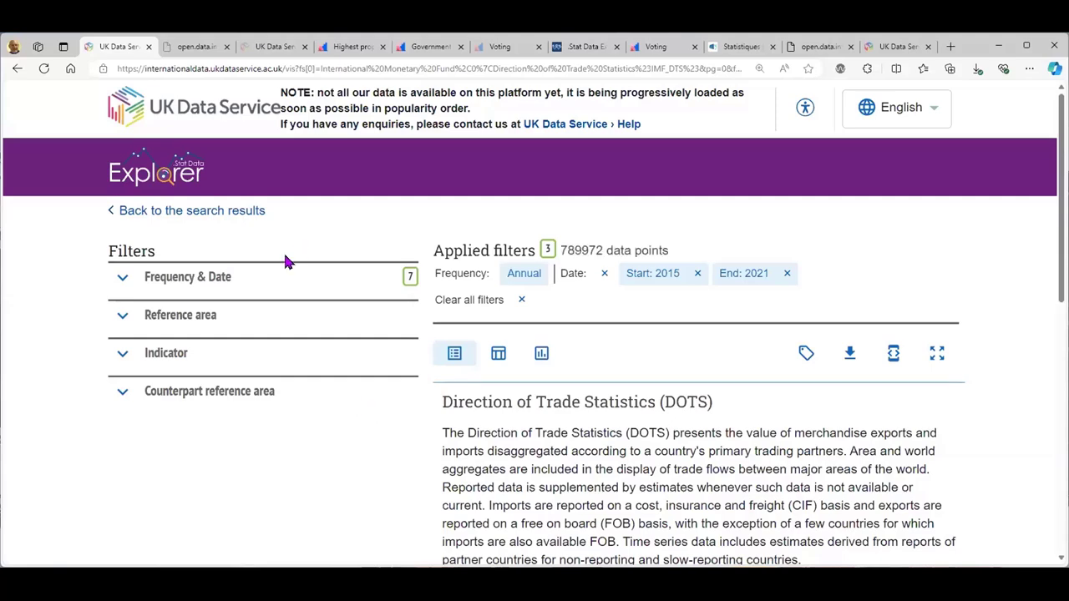
scroll(747, 315, down, 2)
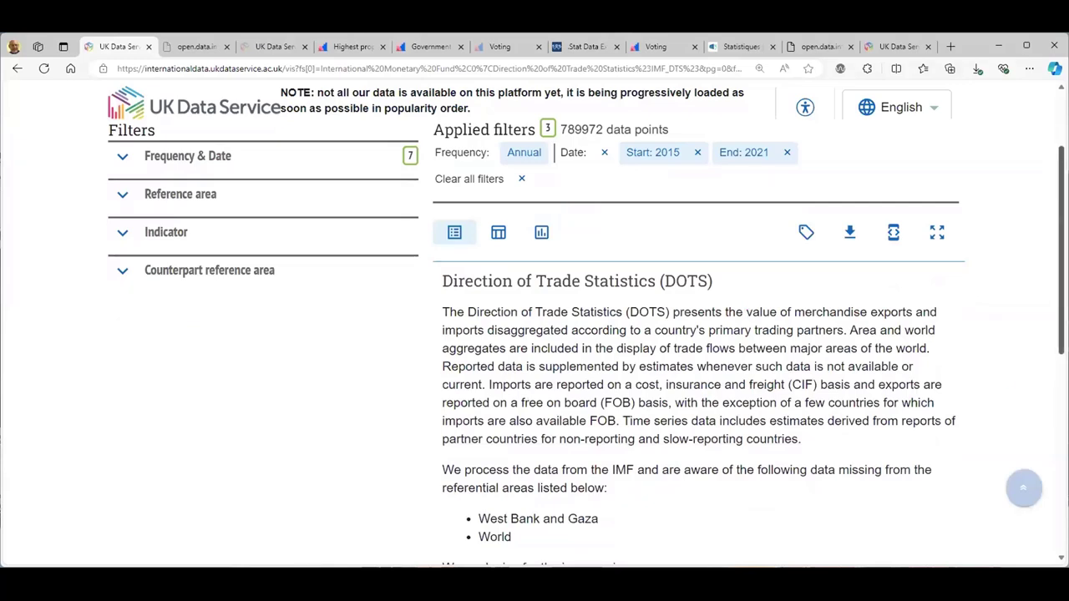
scroll(584, 334, down, 3)
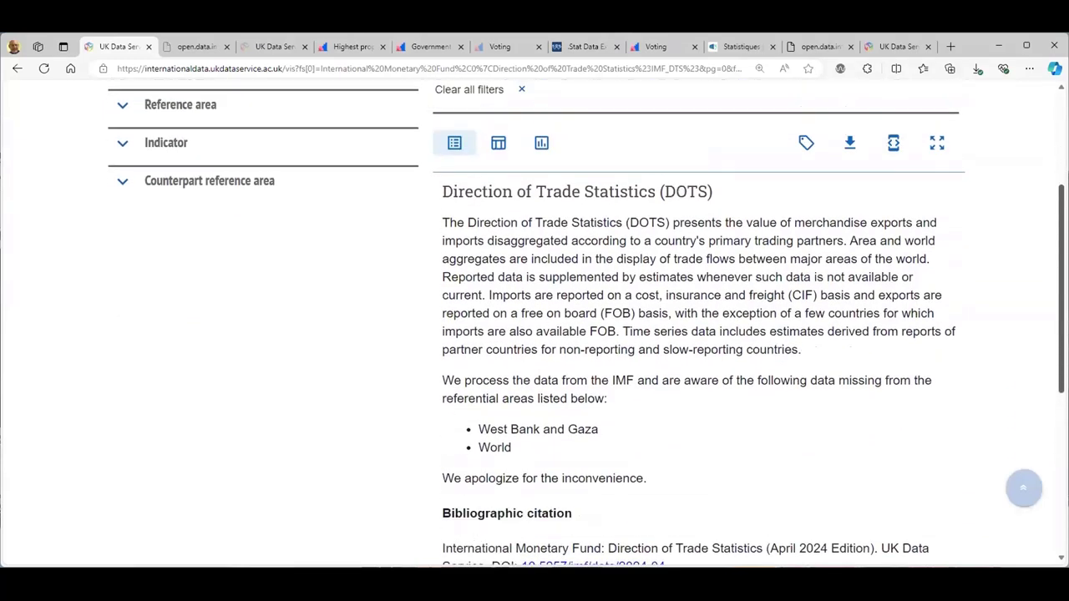
scroll(585, 325, down, 4)
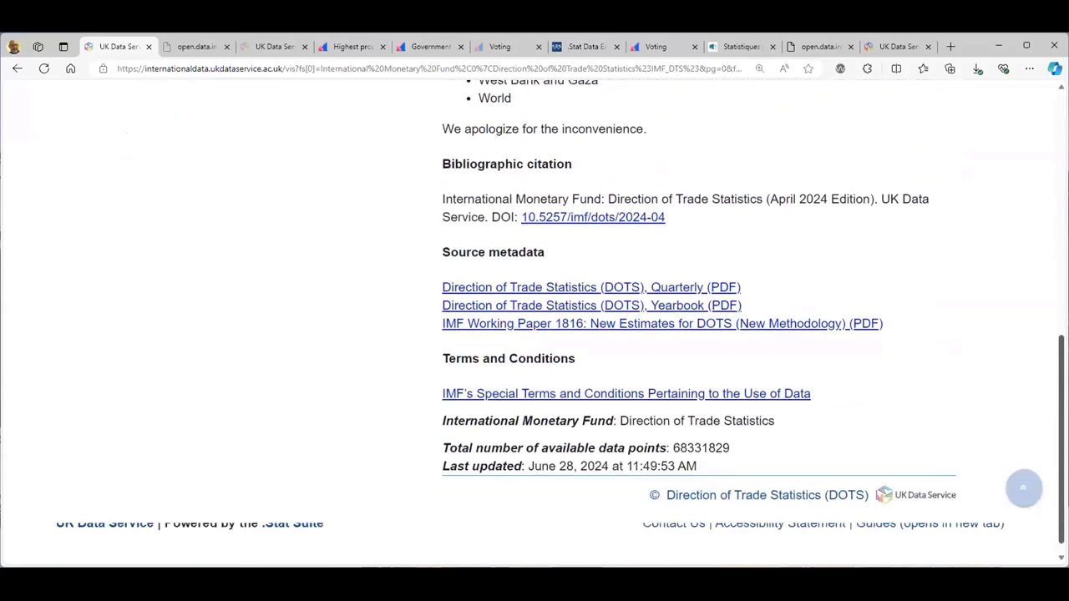
scroll(585, 325, up, 2)
scroll(608, 300, up, 4)
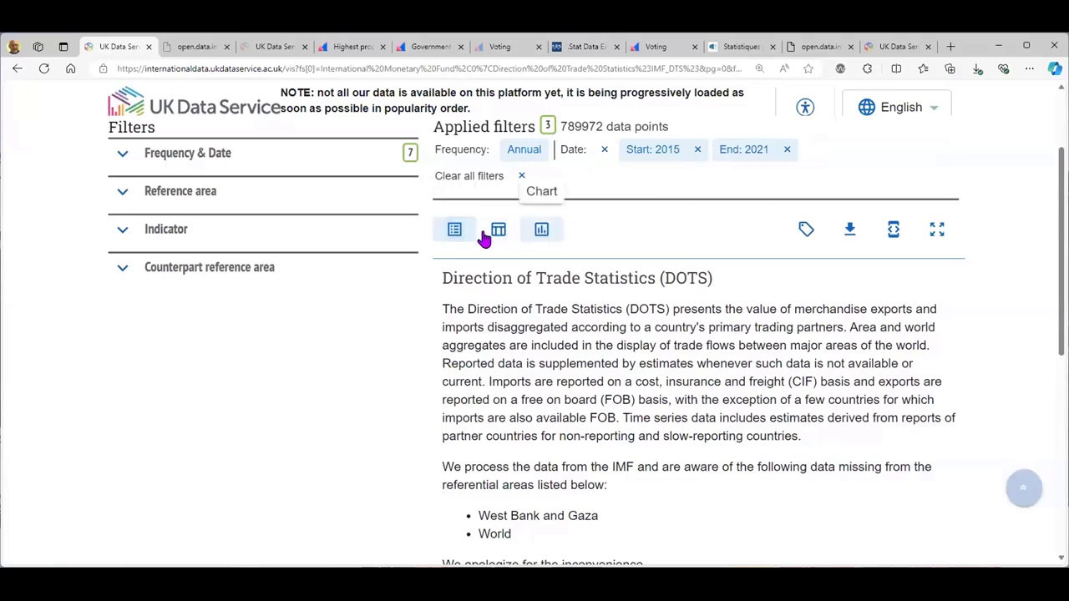
scroll(808, 377, down, 3)
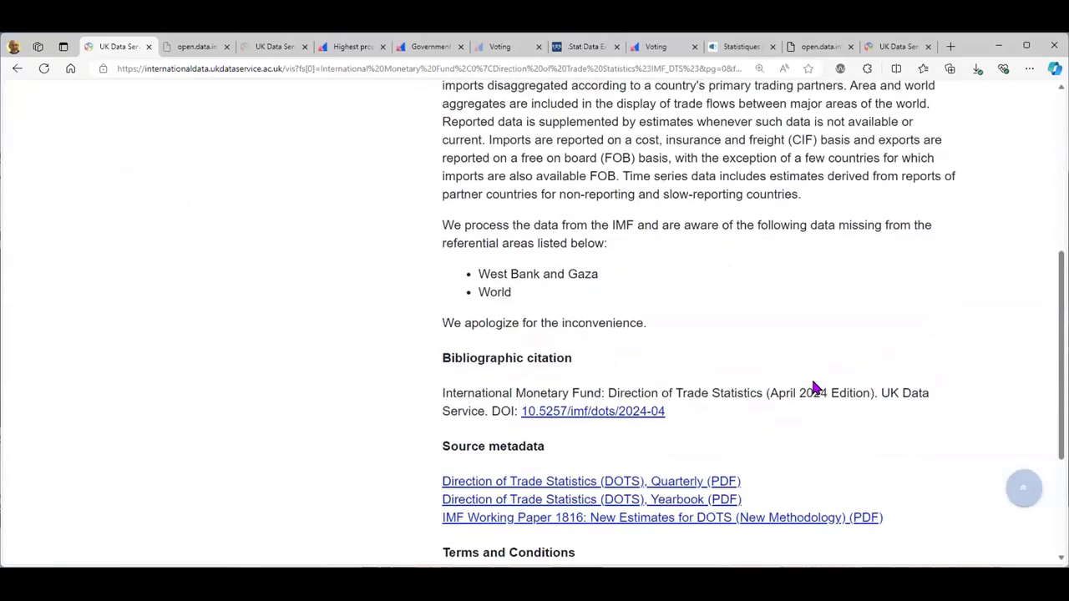
scroll(809, 377, up, 2)
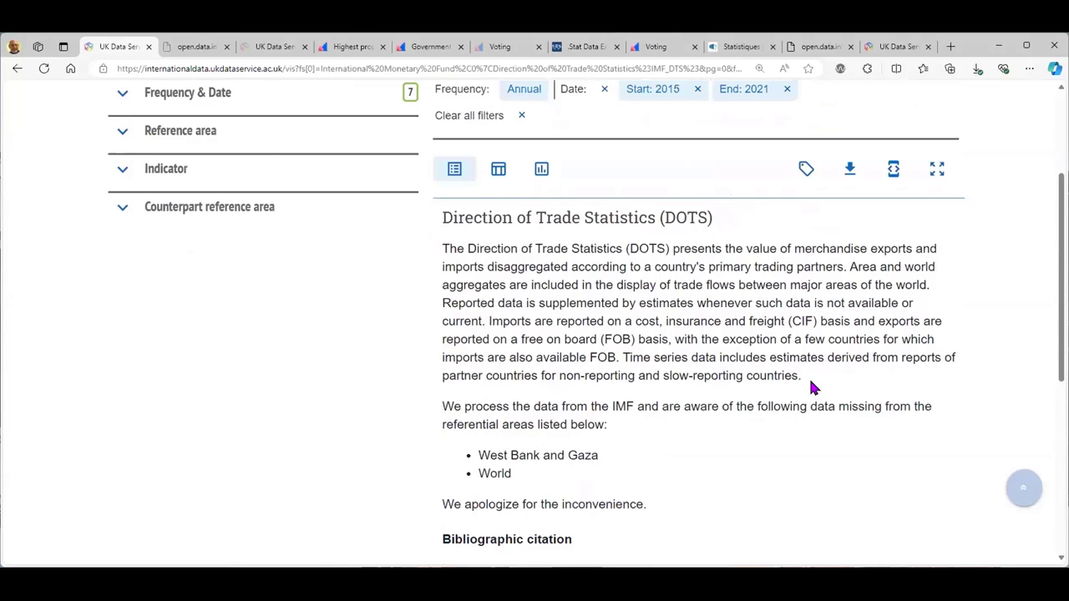
Examine the dataset's table view and the available chart types, ending back on the overview.
click(498, 172)
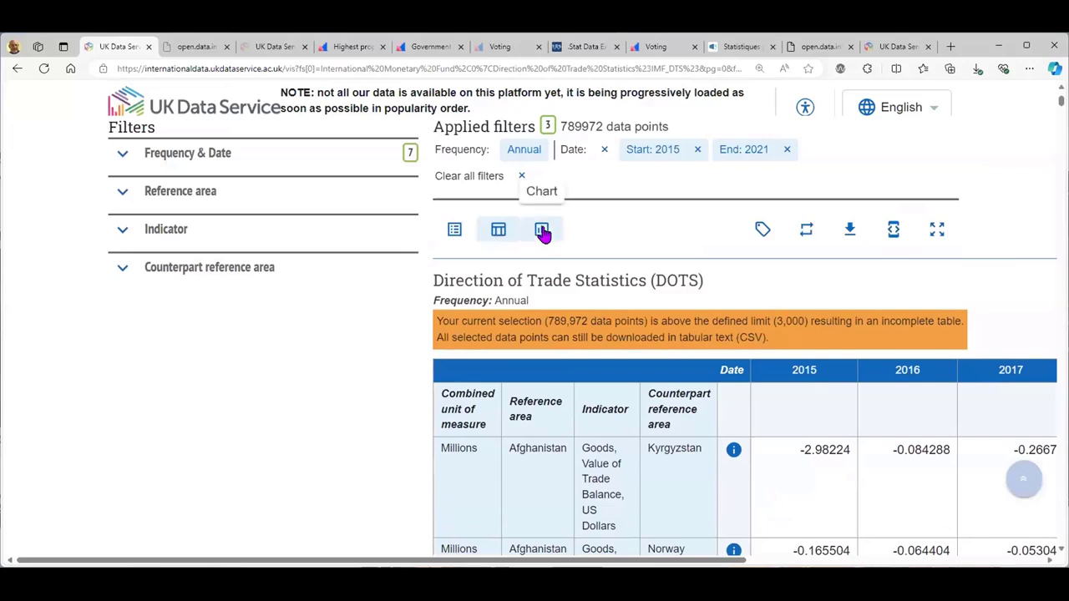
click(542, 229)
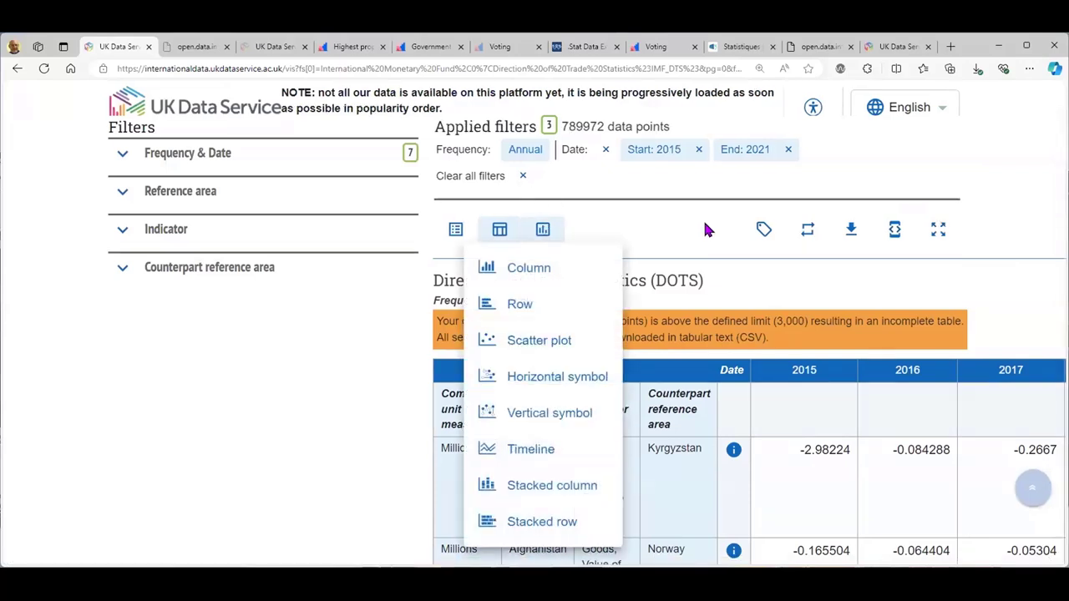
click(499, 237)
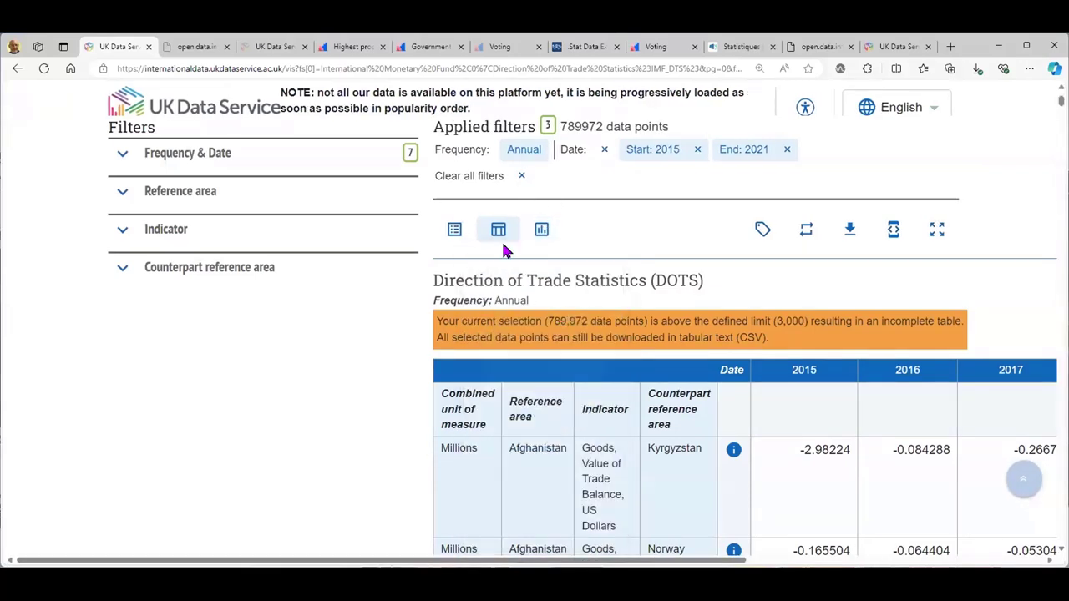
click(454, 235)
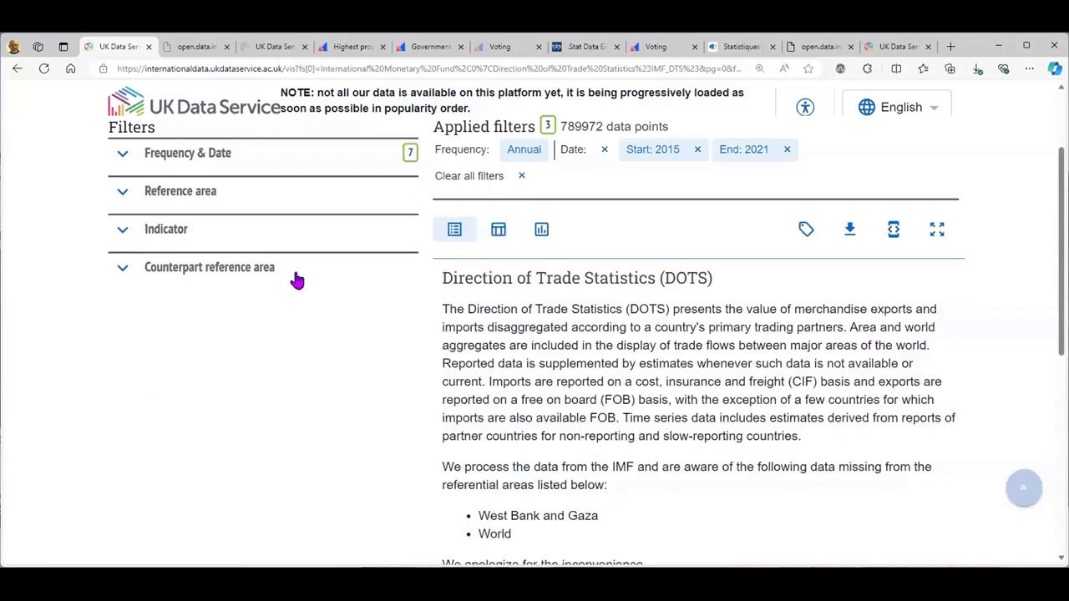
Limit the annual data's date range to the last 10 periods.
click(120, 158)
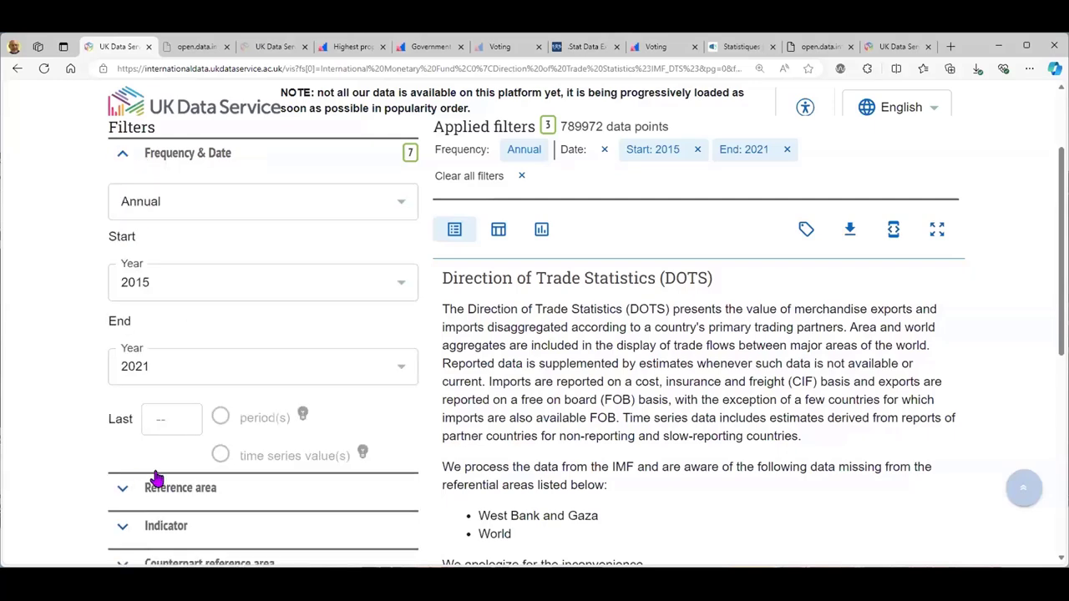
click(178, 422)
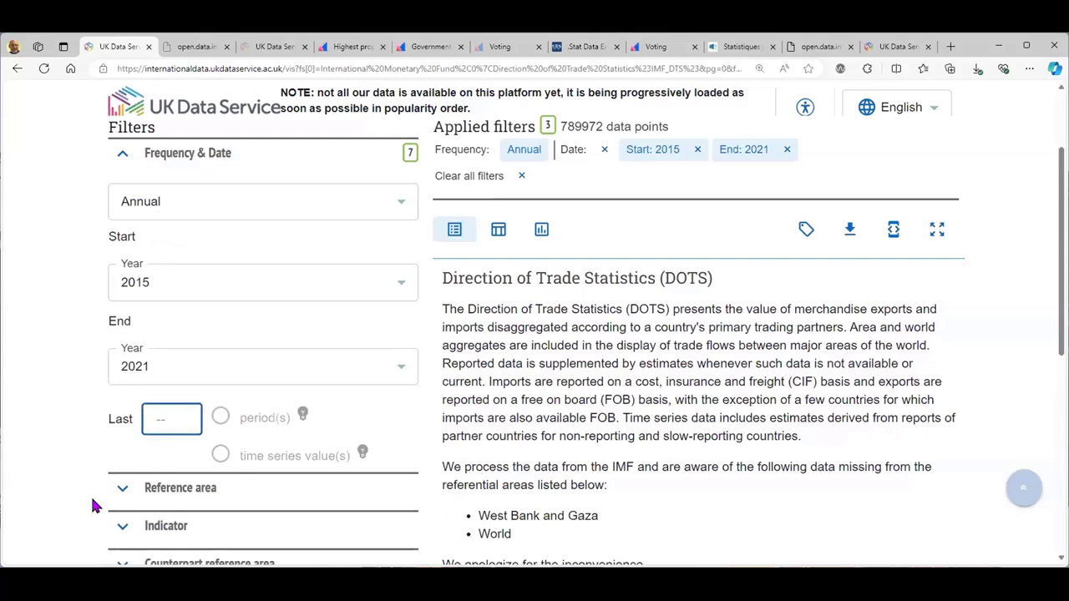
text(10)
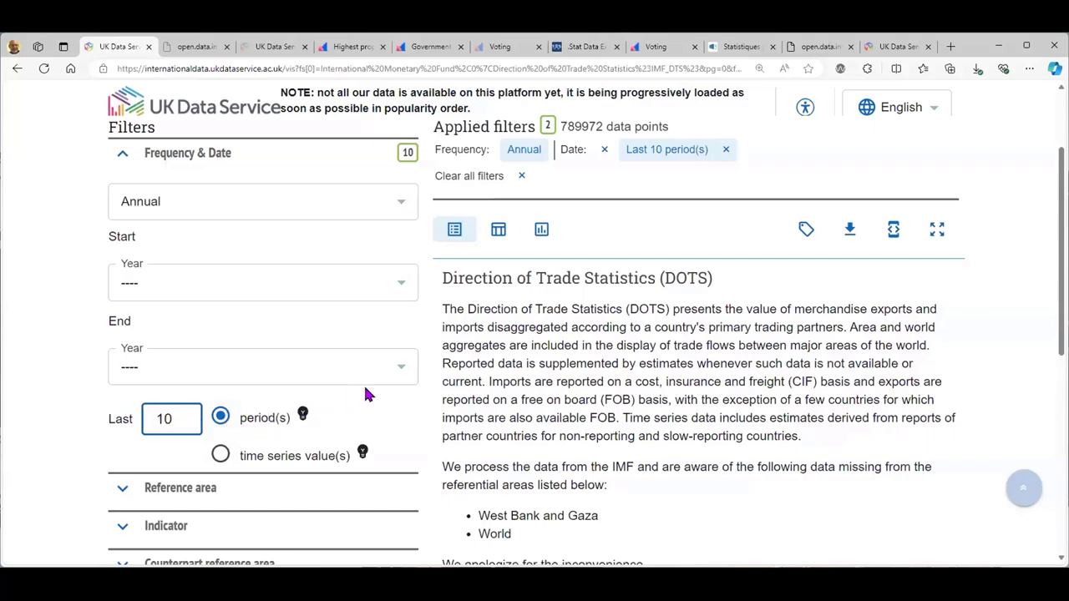
Search the reference areas for "united" and select United Kingdom as a filter.
scroll(372, 392, down, 2)
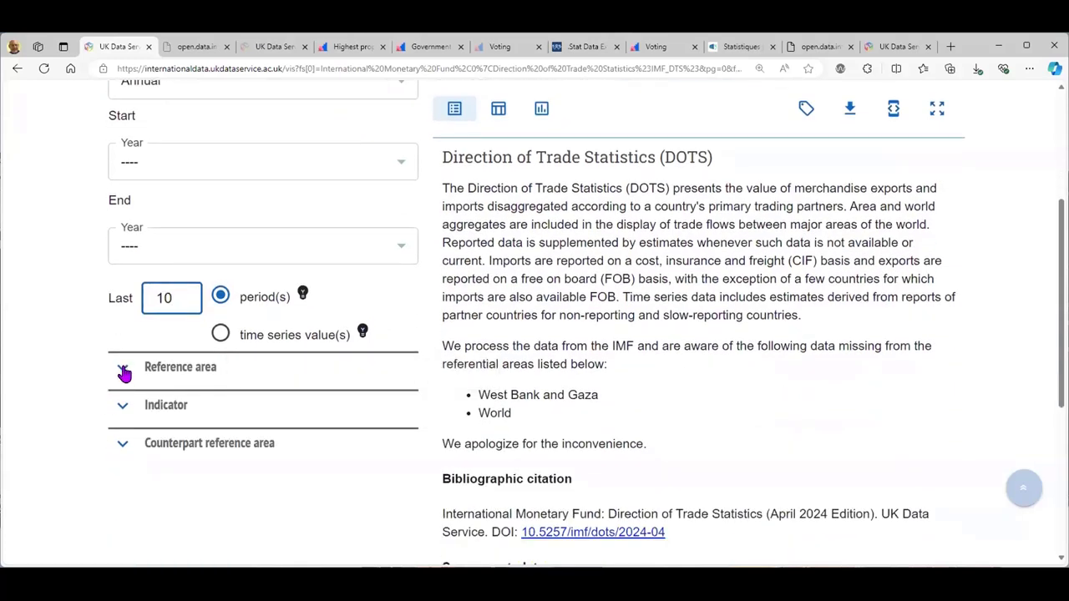
click(124, 372)
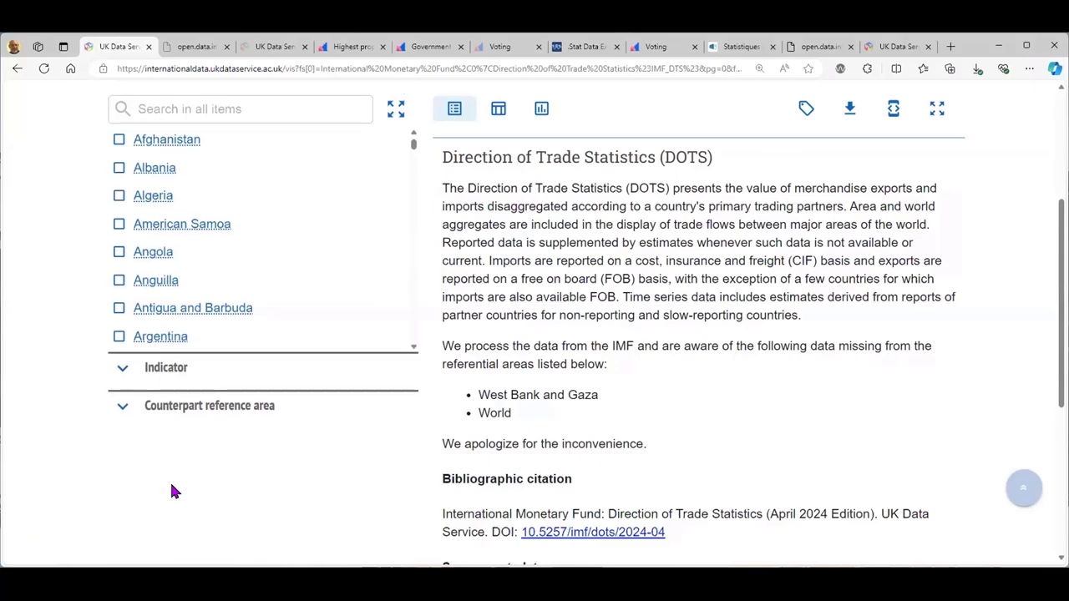
scroll(164, 341, up, 2)
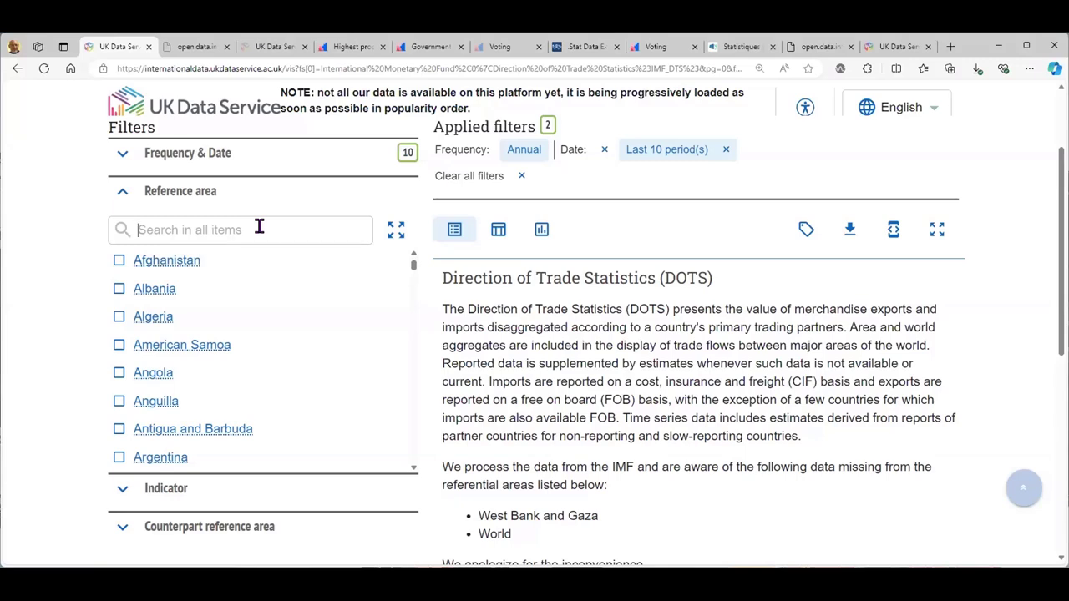
click(259, 229)
text(united)
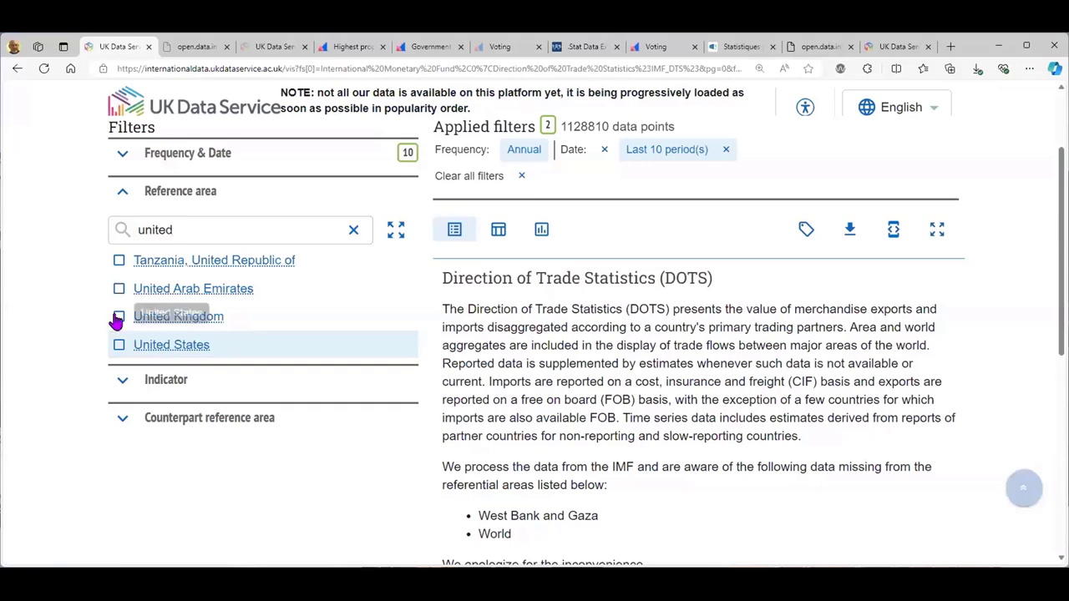
click(118, 318)
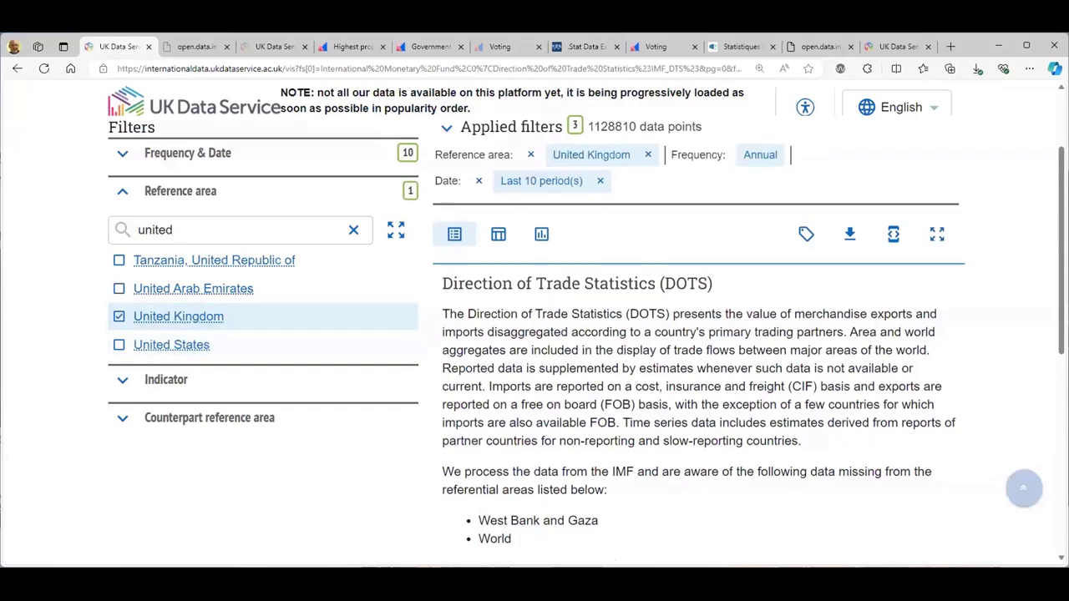
Replace the reference area search with "den" and add Denmark to the selection.
drag(173, 229, 96, 235)
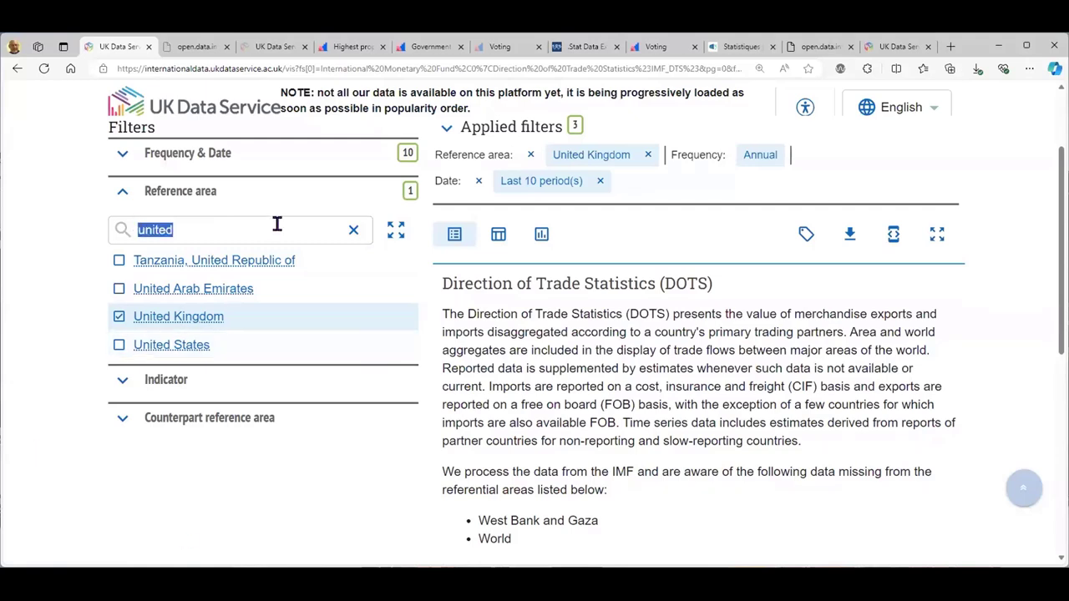
key(BackSpace)
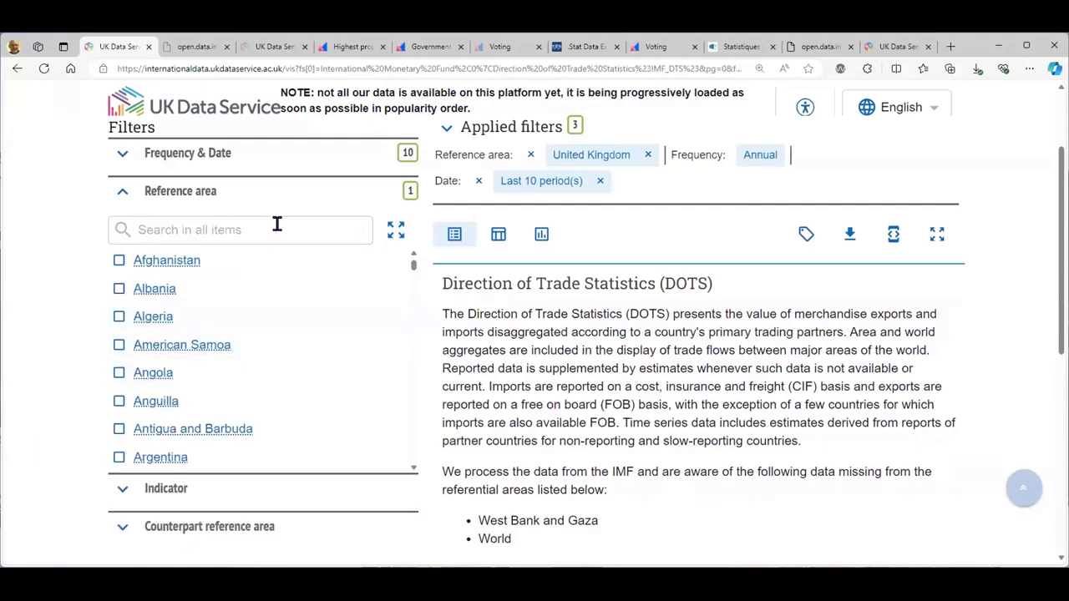
text(den)
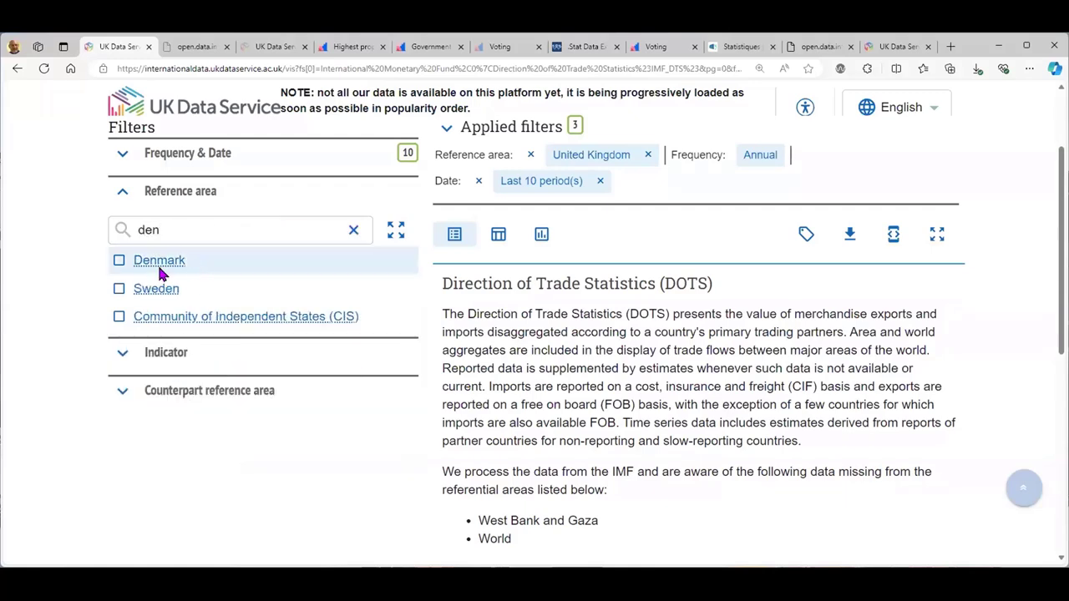
click(119, 260)
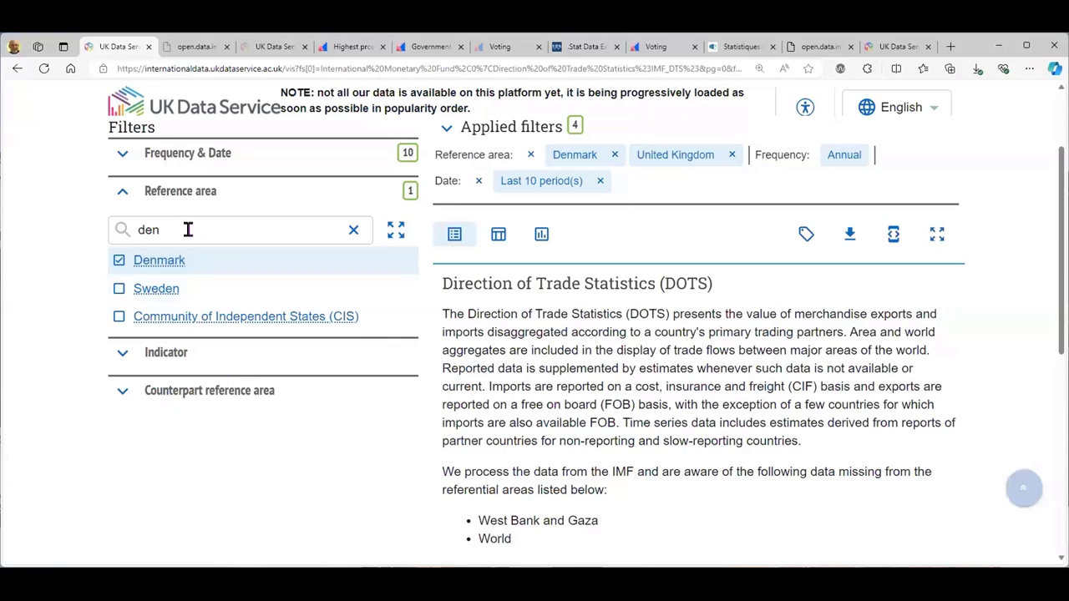
Clear the reference area search, look up "france" and add France to the selected countries.
key(BackSpace)
key(BackSpace)
key(BackSpace)
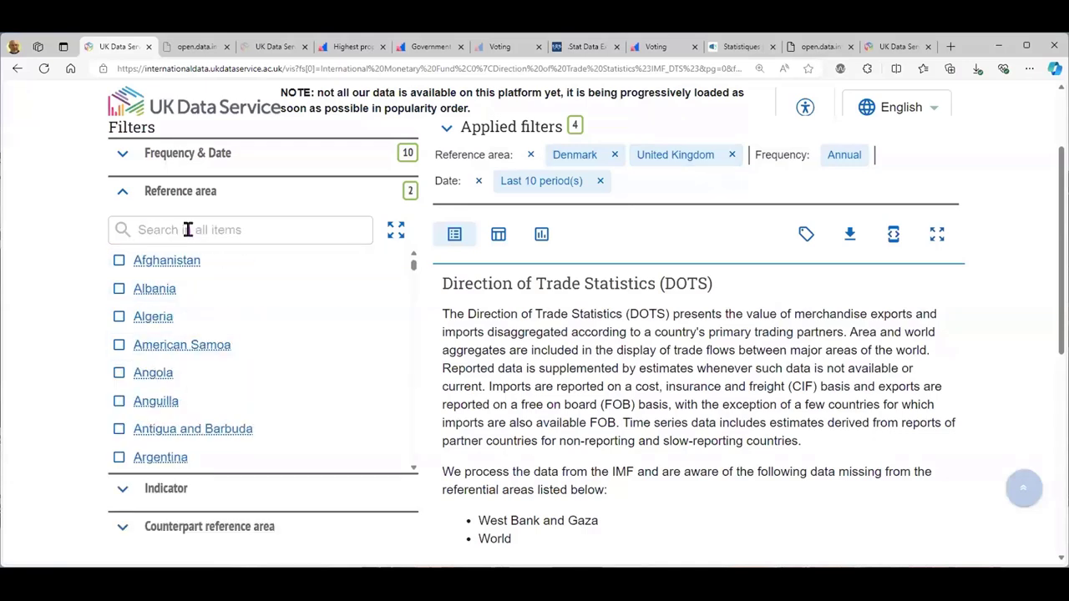
text(france)
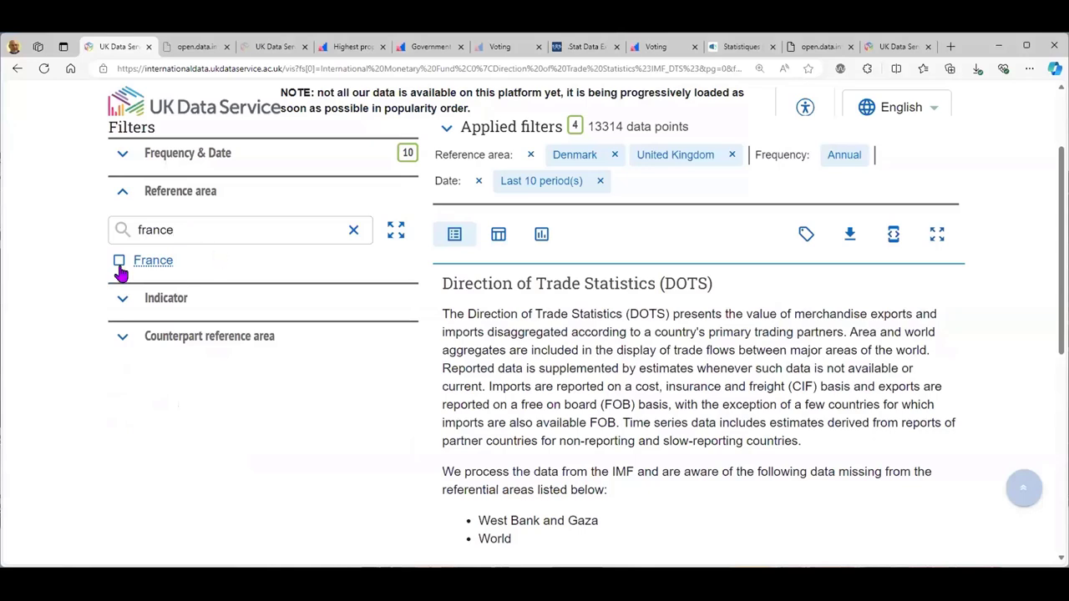
click(118, 260)
Search the reference areas for "germ" and add Germany, not East Germany, to the selection.
double_click(147, 228)
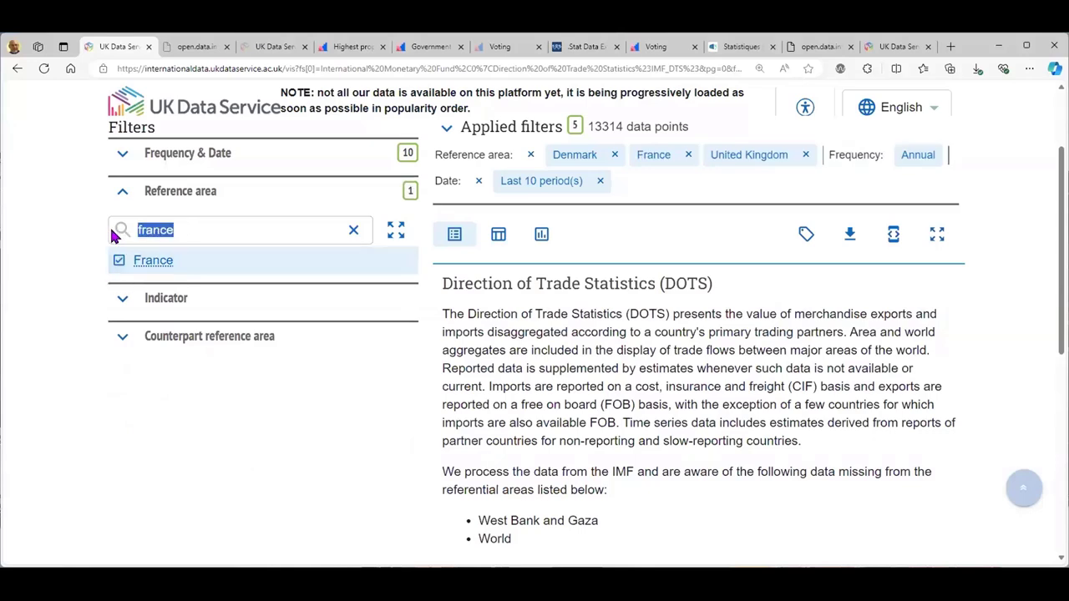
text(germ)
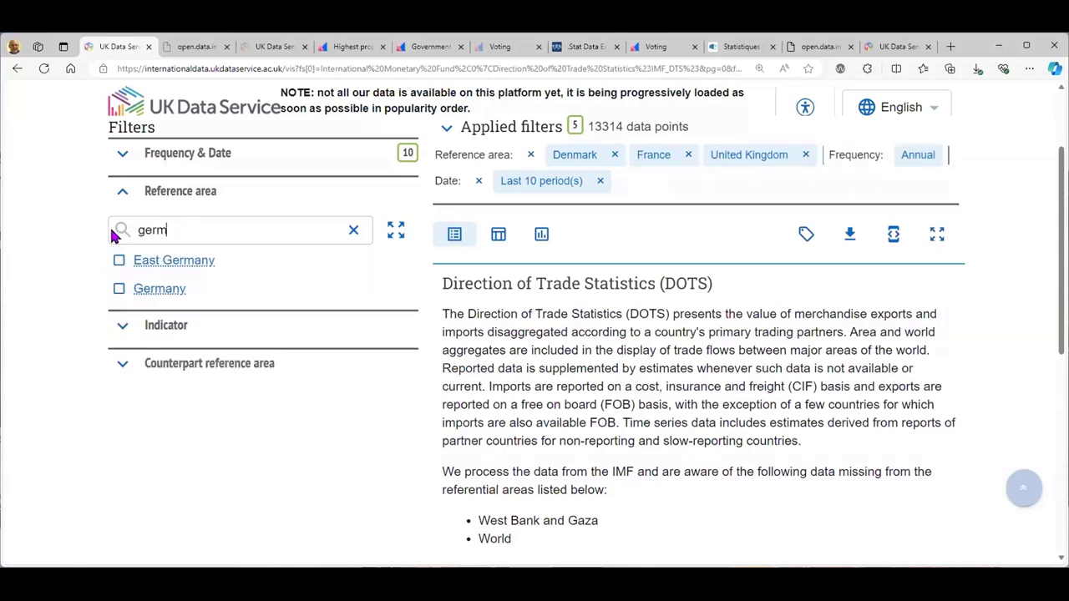
click(119, 290)
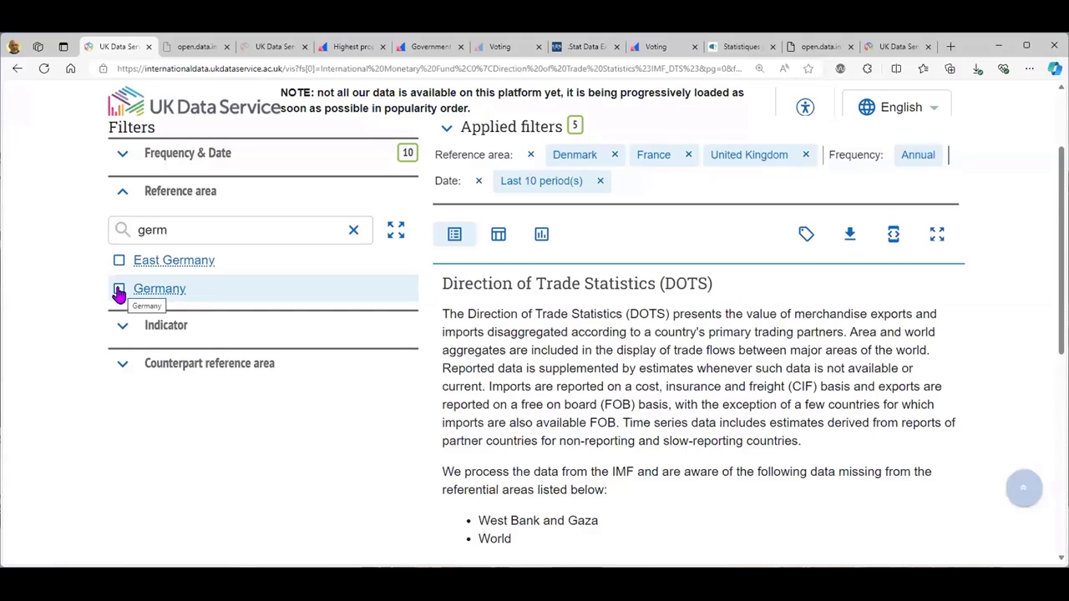
click(120, 291)
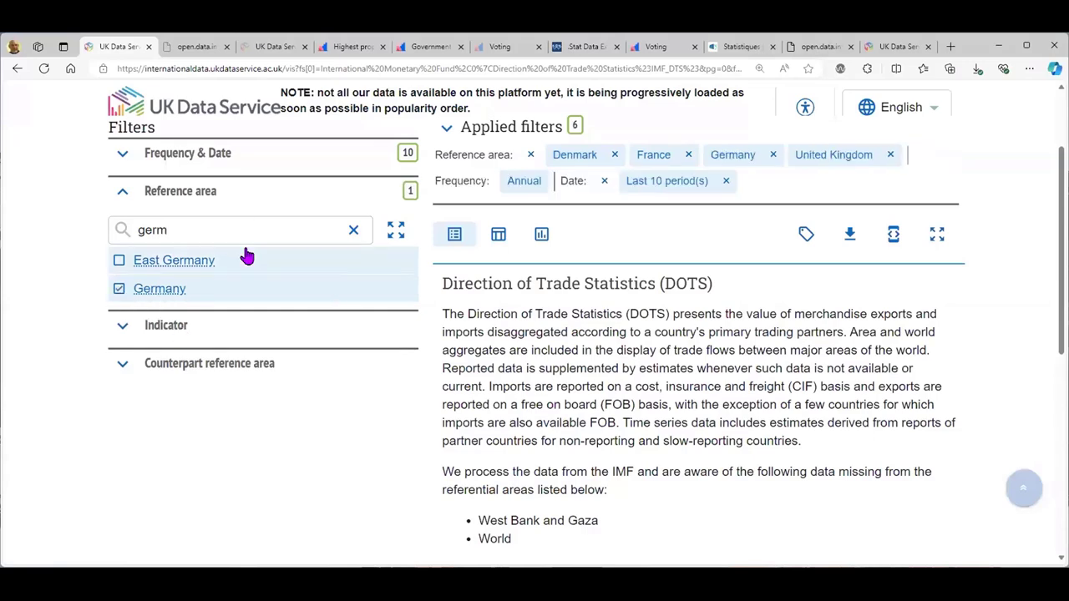
Search the reference areas for "irel" and add Ireland to the selected countries.
double_click(126, 241)
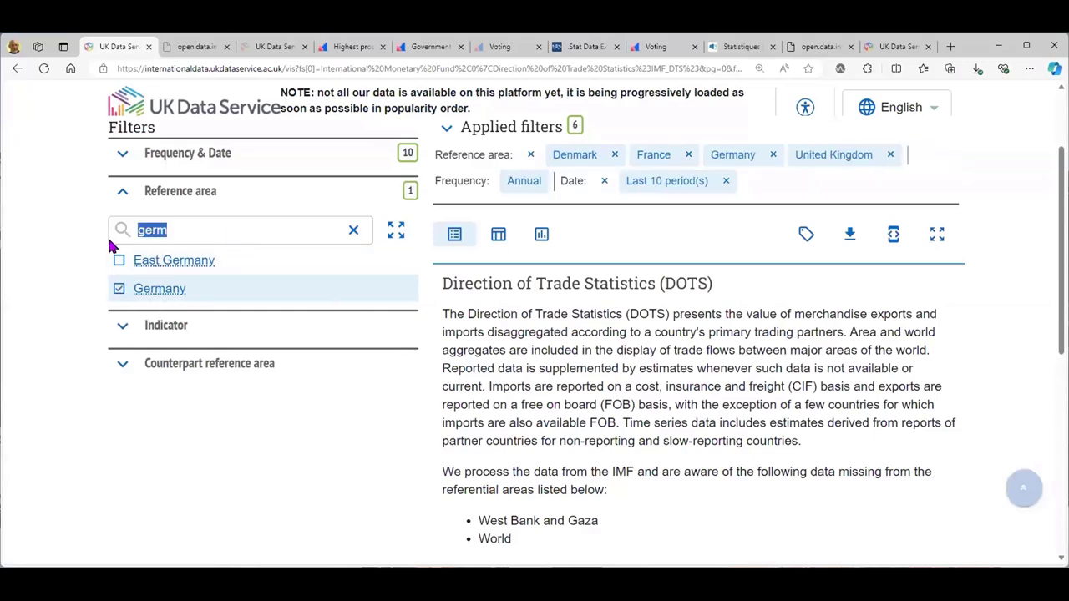
text(irel)
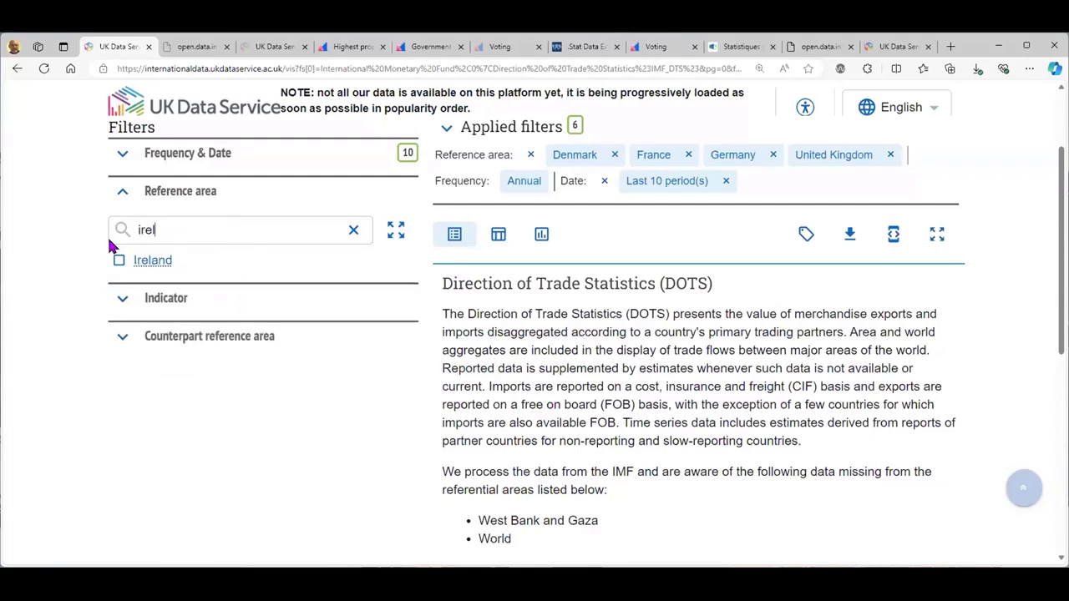
click(119, 261)
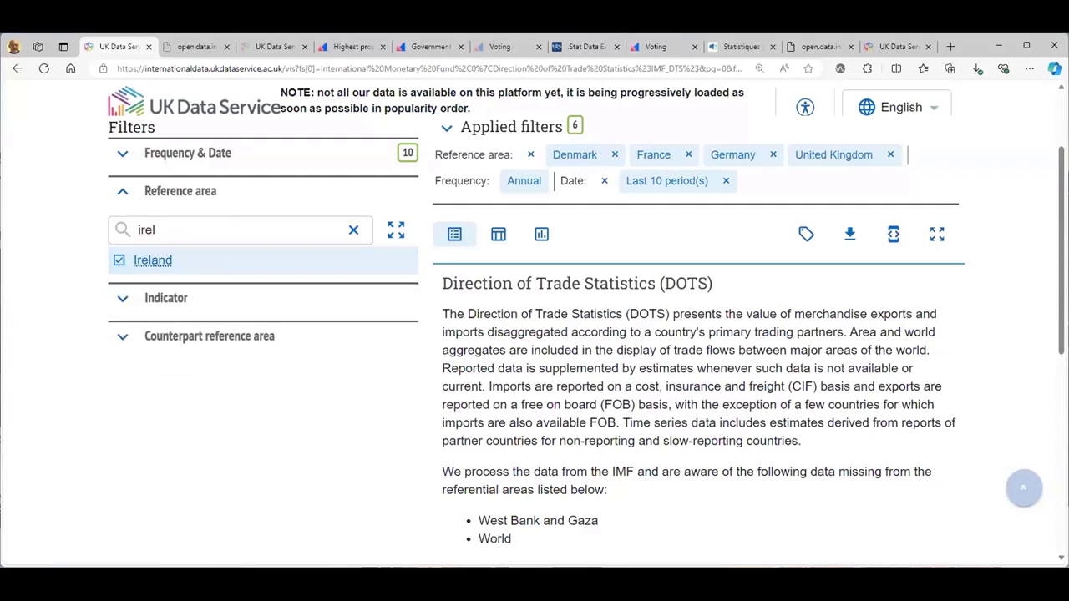
Search the reference areas for "italy" and "port", adding Italy and Portugal to the selected countries.
drag(172, 227, 69, 238)
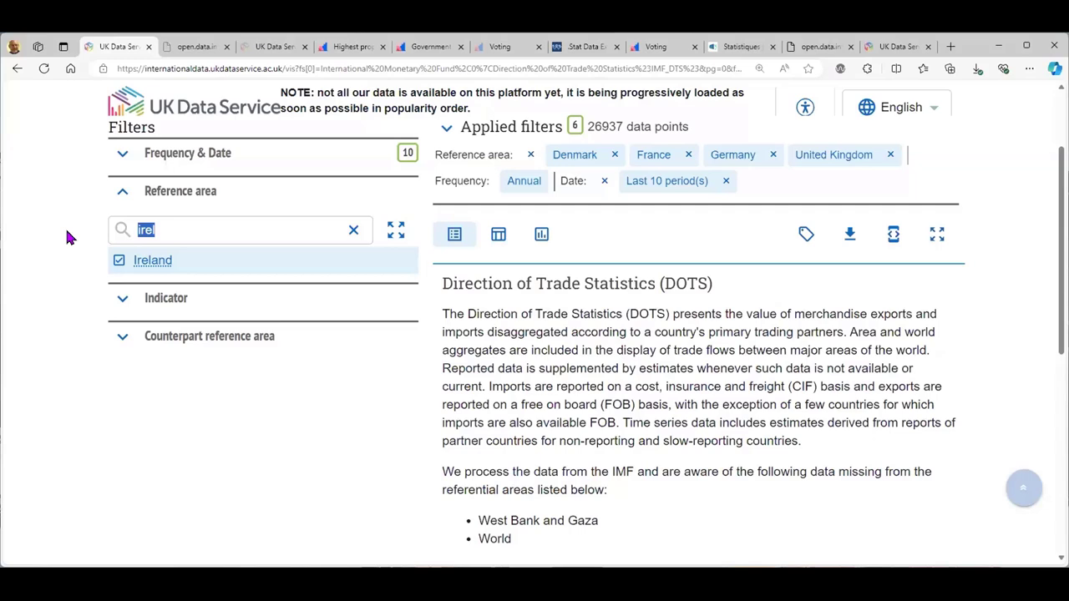
text(italy)
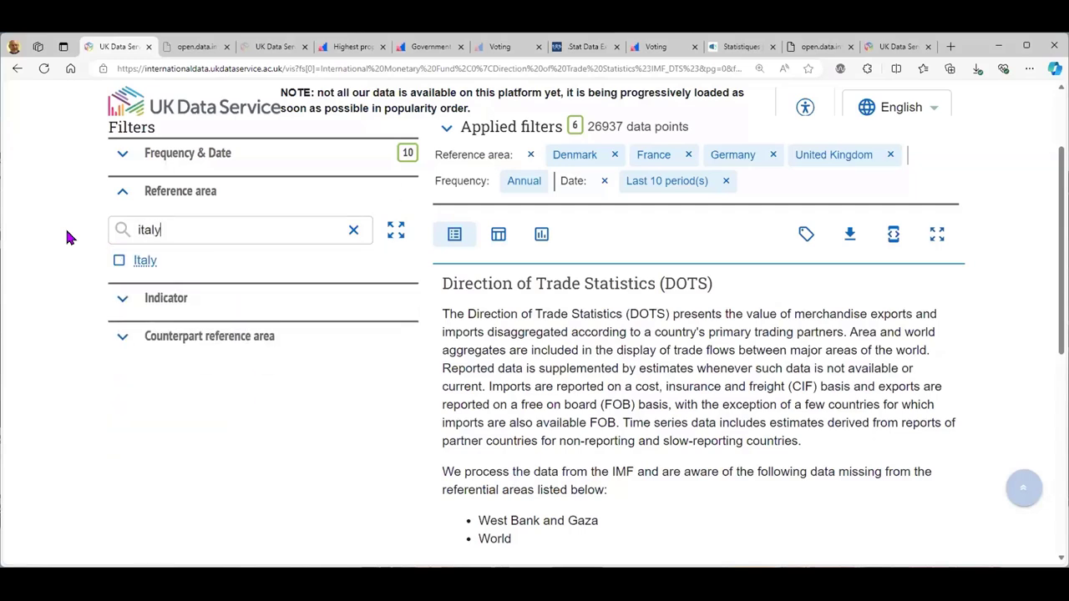
click(119, 261)
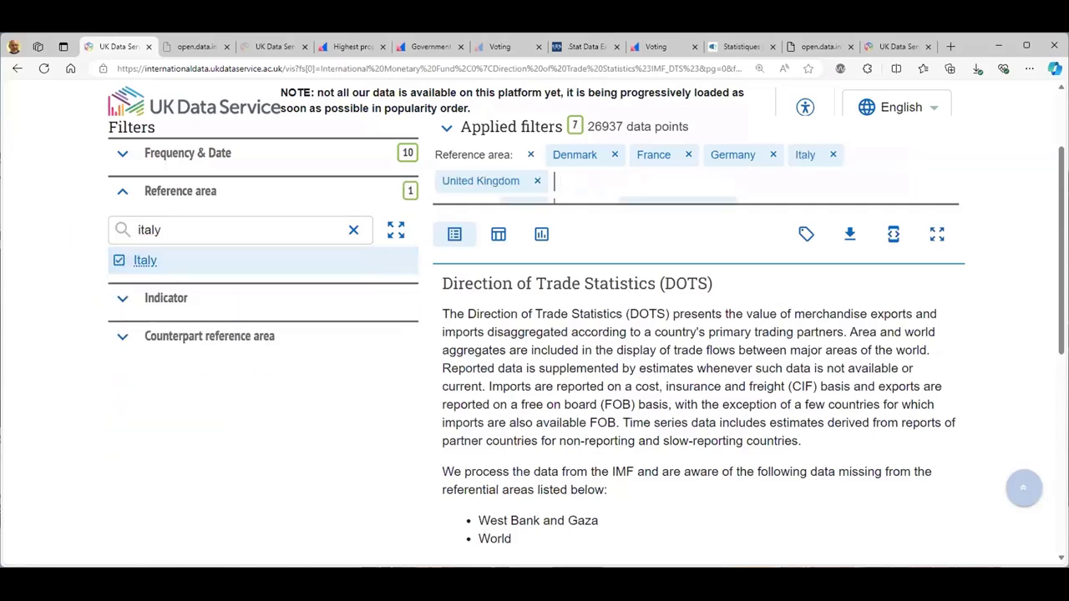
drag(189, 226, 65, 236)
text(port)
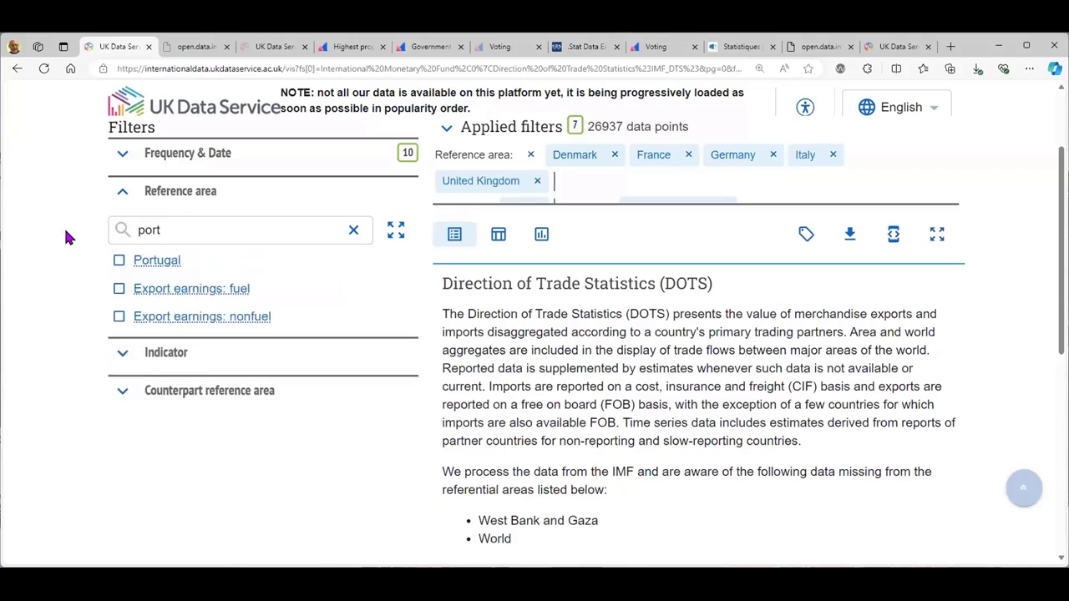
click(119, 261)
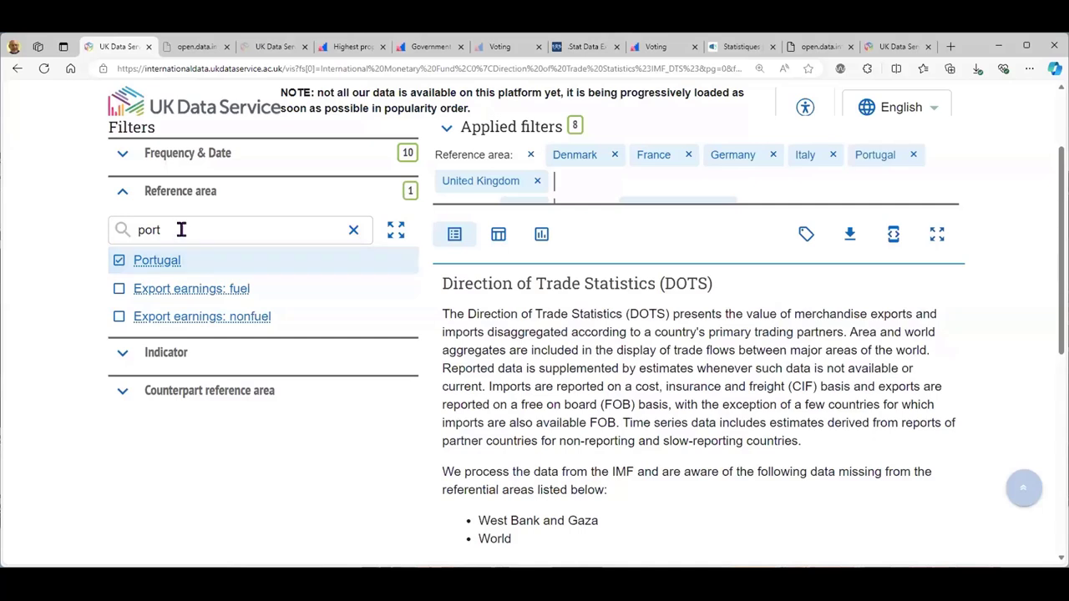
Replace the reference area search with "spa" and add Spain to the selection.
drag(179, 229, 121, 236)
text(spa)
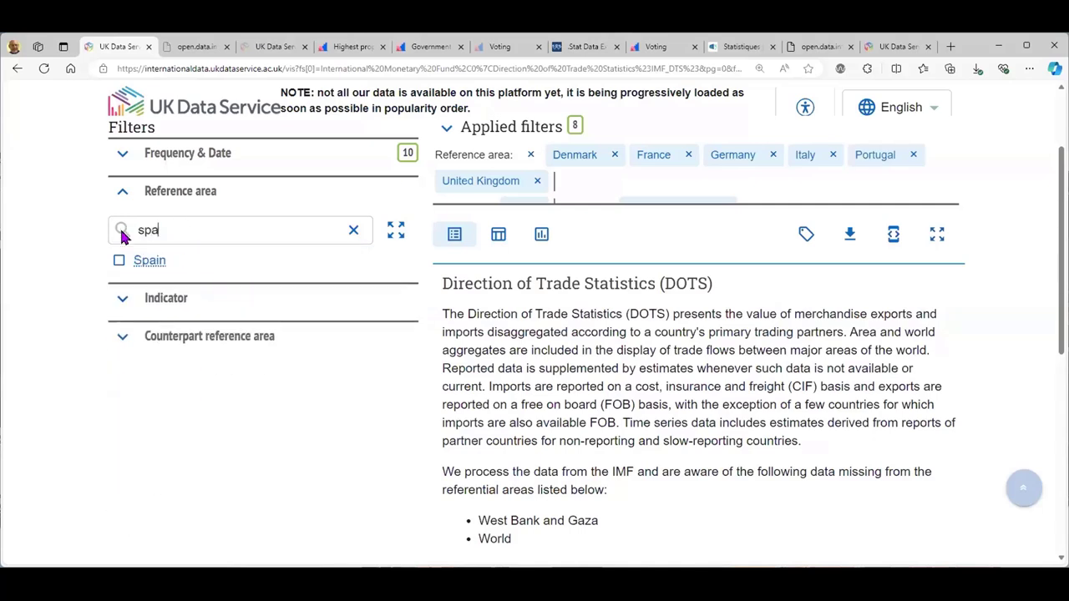
click(119, 260)
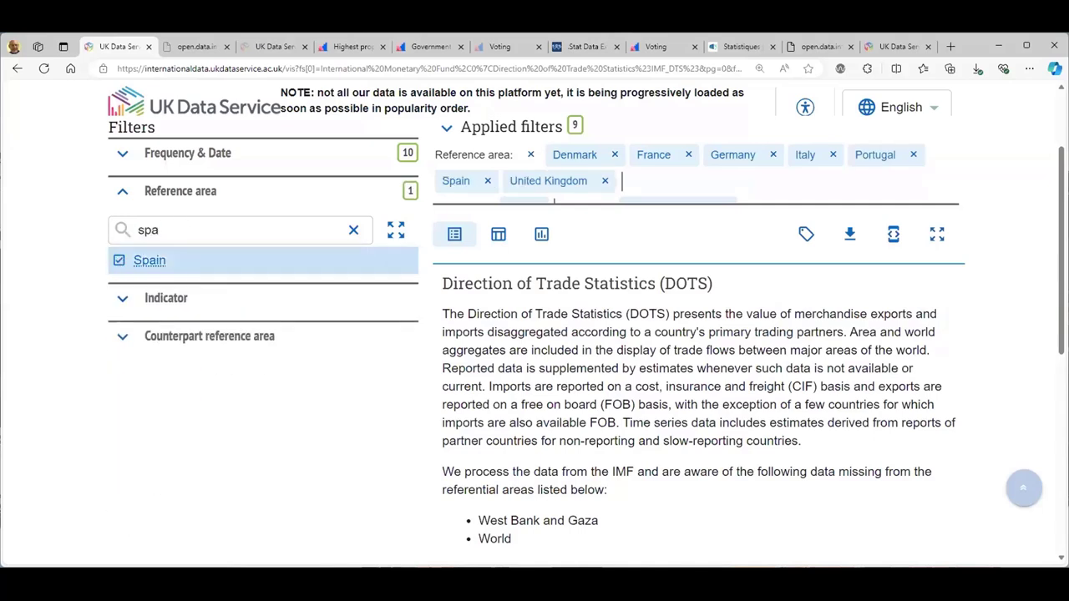
Filter the indicator to Goods, Value of Exports, Free on board (FOB), US Dollars.
click(119, 300)
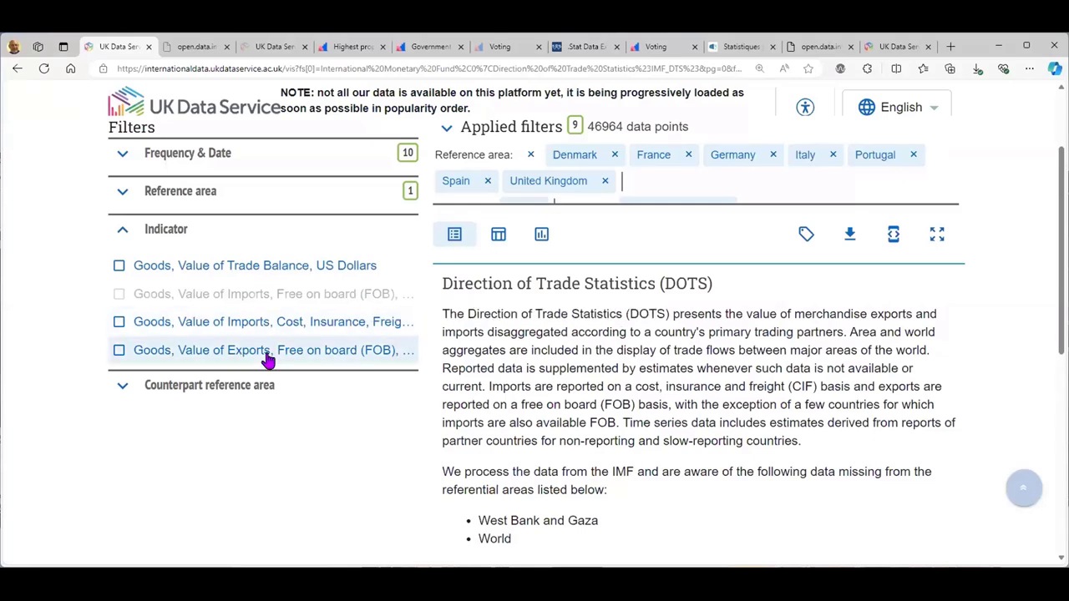
click(118, 351)
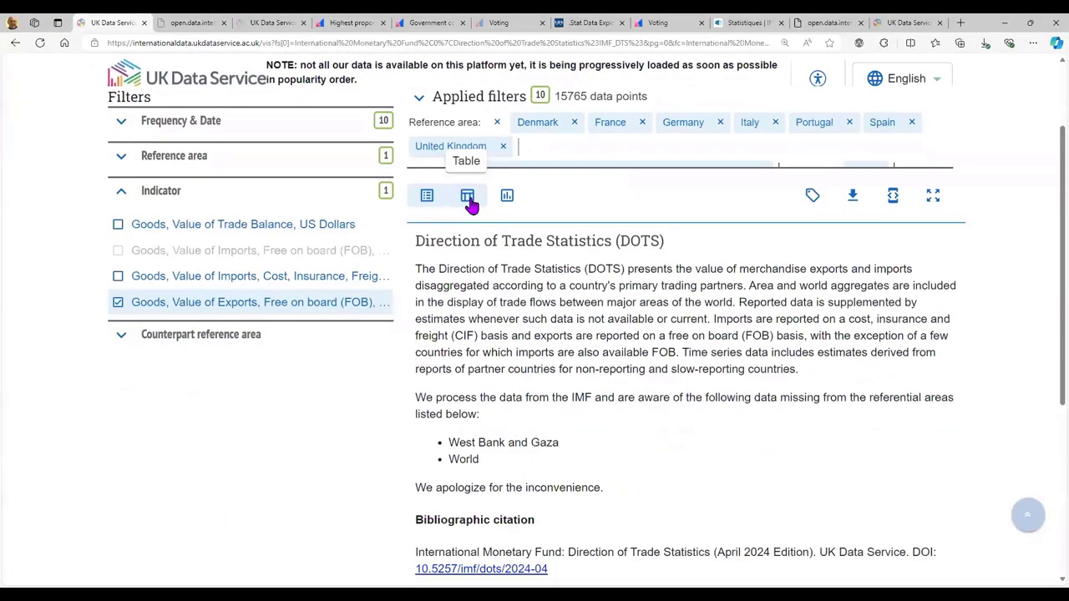
View the filtered trade data as a full-screen table, and return to the dataset overview at normal size.
click(501, 240)
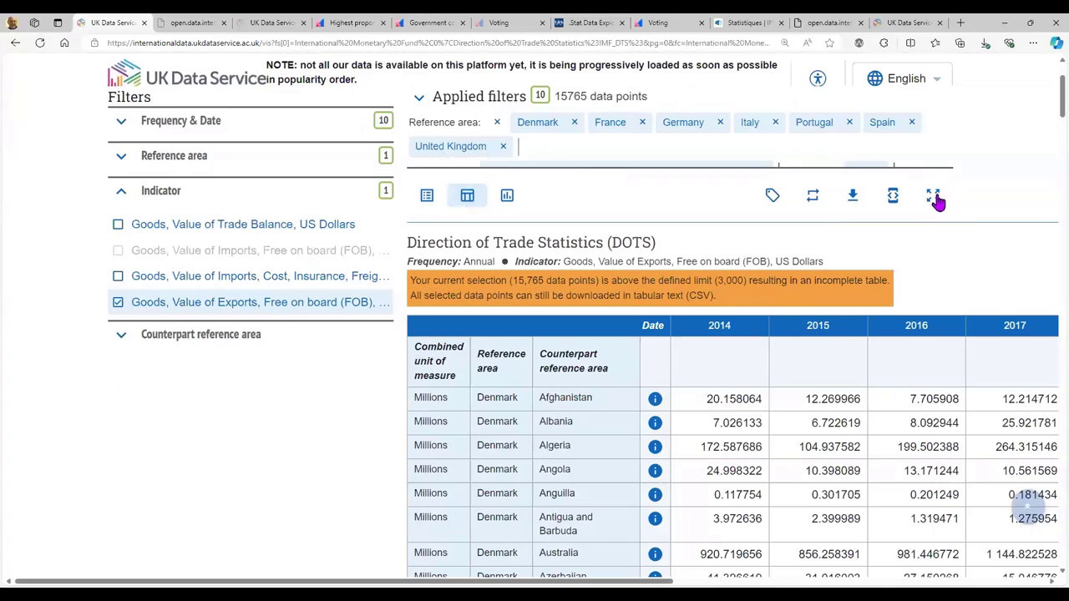
click(933, 197)
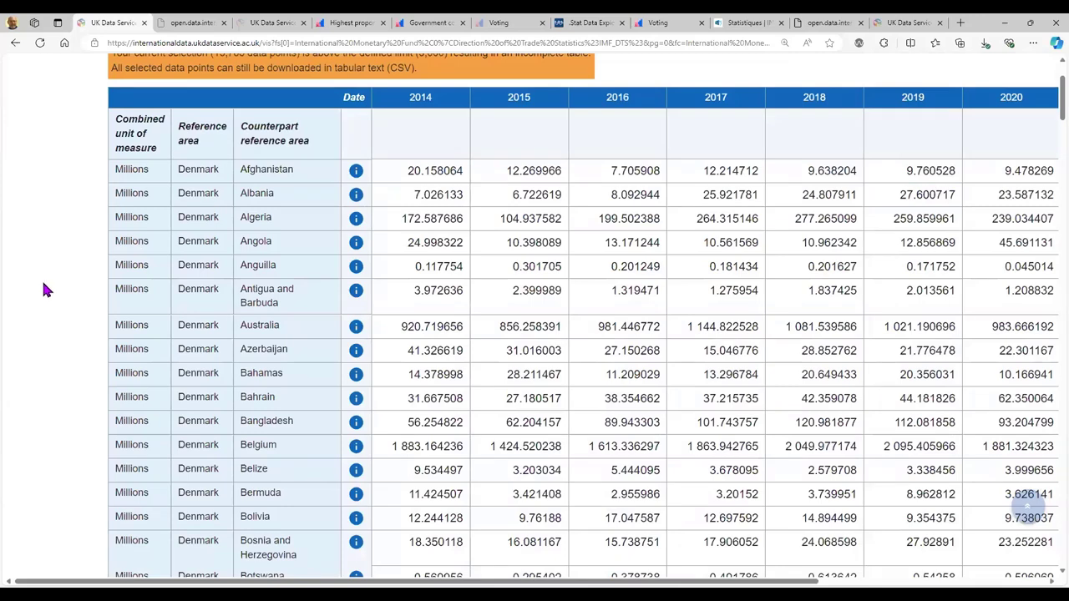
scroll(46, 294, up, 2)
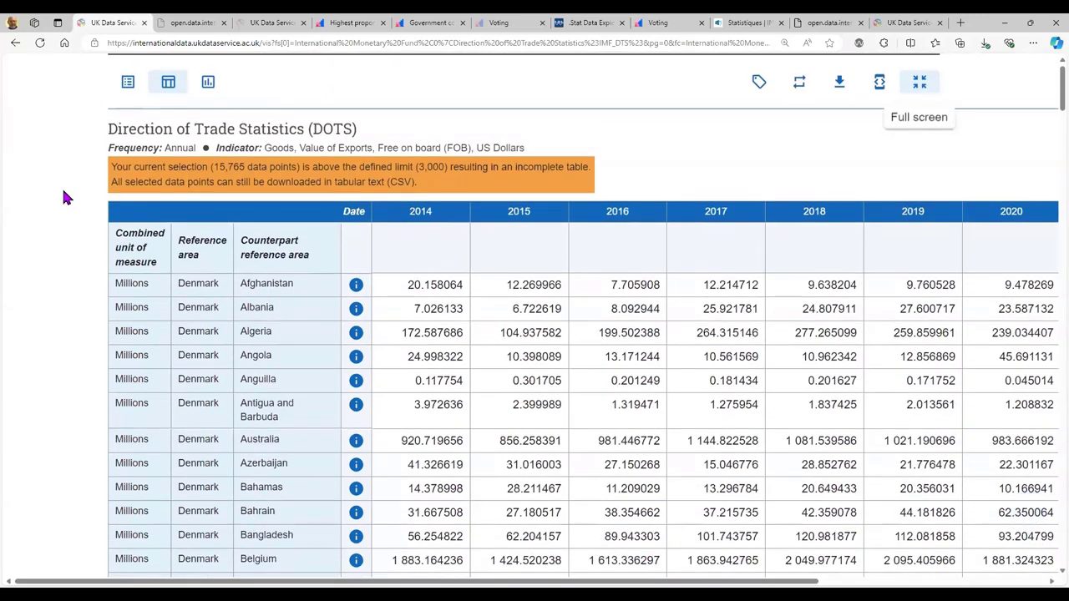
click(127, 86)
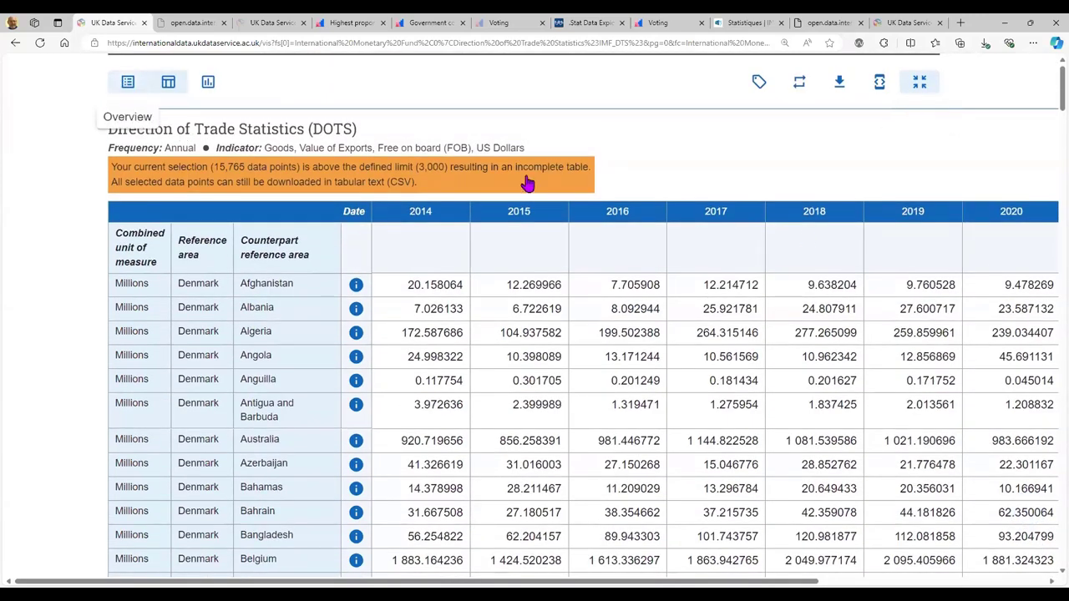
click(918, 84)
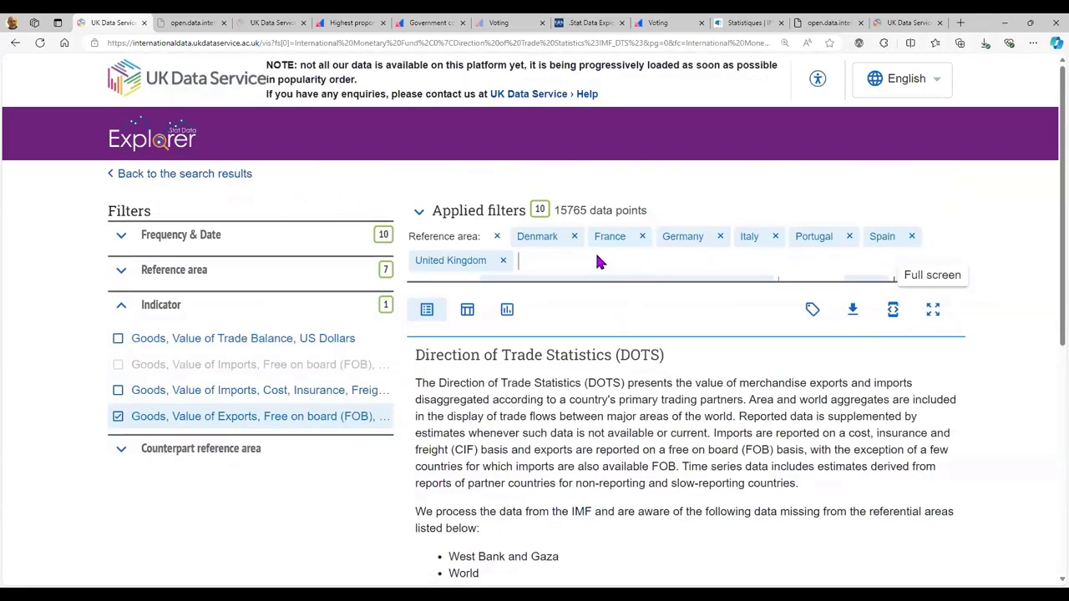
scroll(1006, 234, down, 2)
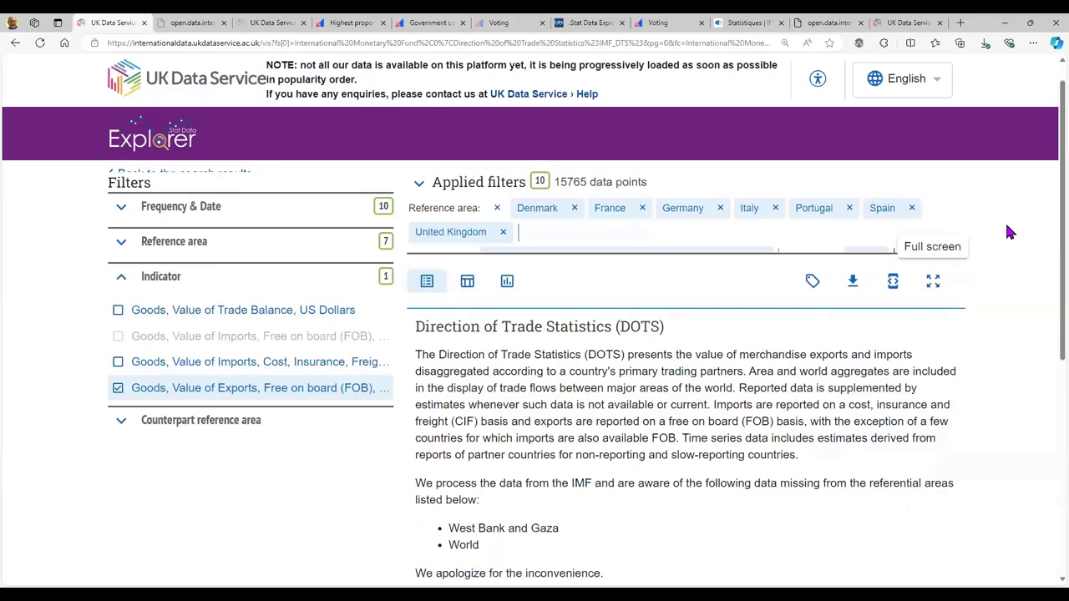
scroll(1006, 234, up, 2)
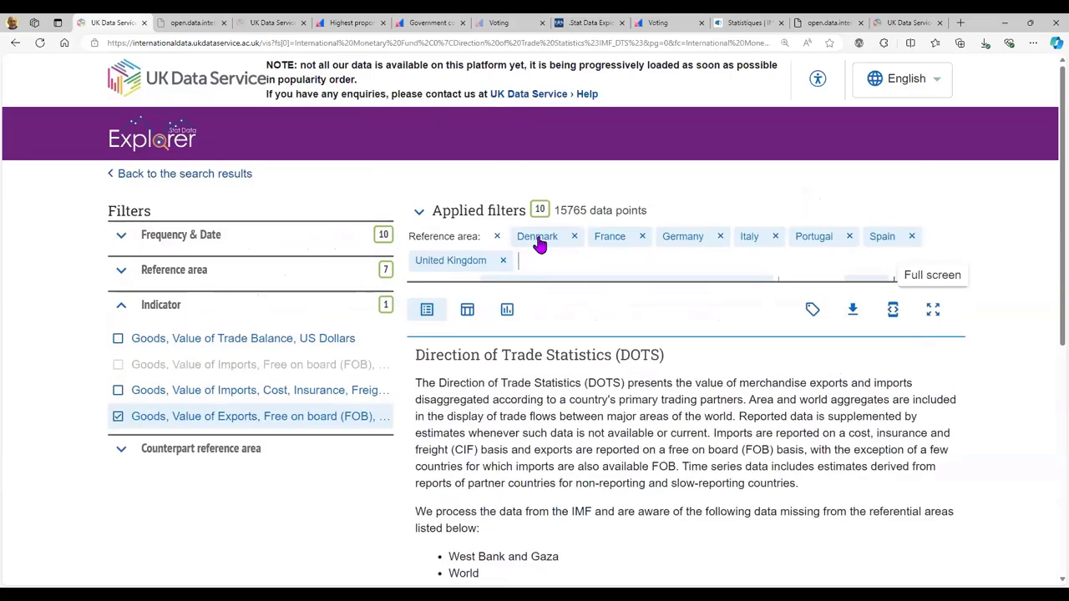
Look through the reference area list and compare it with the countries in the applied filters.
click(153, 271)
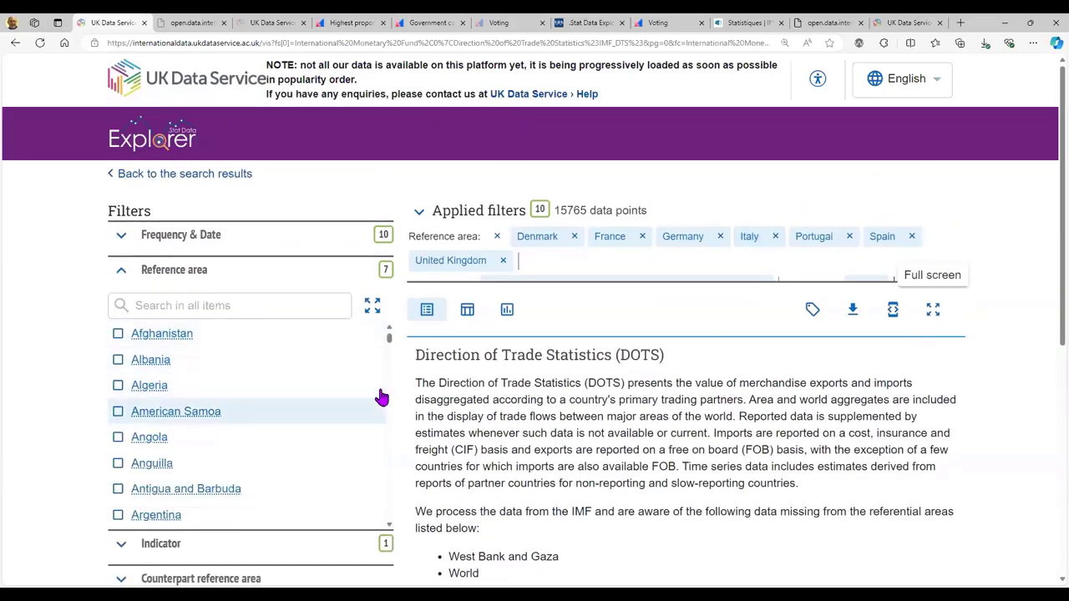
scroll(384, 359, down, 2)
scroll(389, 341, down, 1)
scroll(392, 359, down, 20)
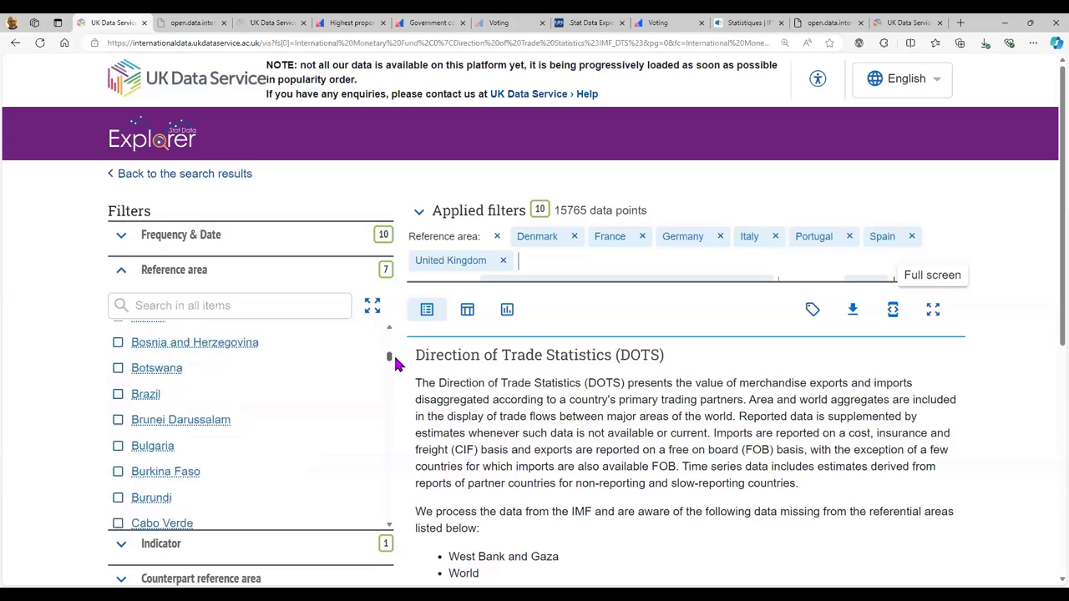
drag(389, 423, 398, 330)
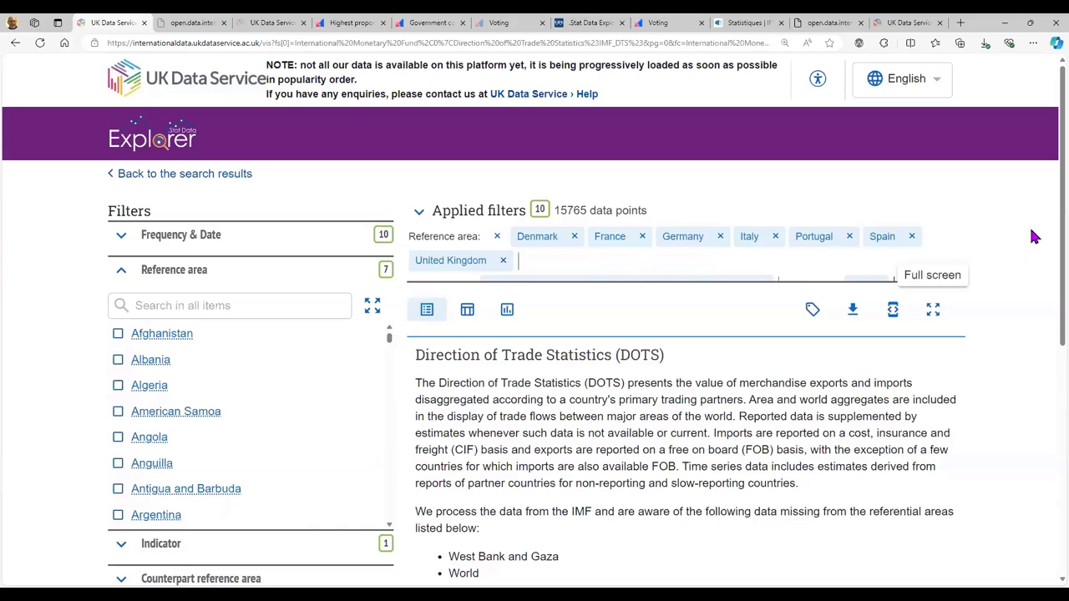
scroll(1034, 237, down, 1)
scroll(1034, 237, up, 1)
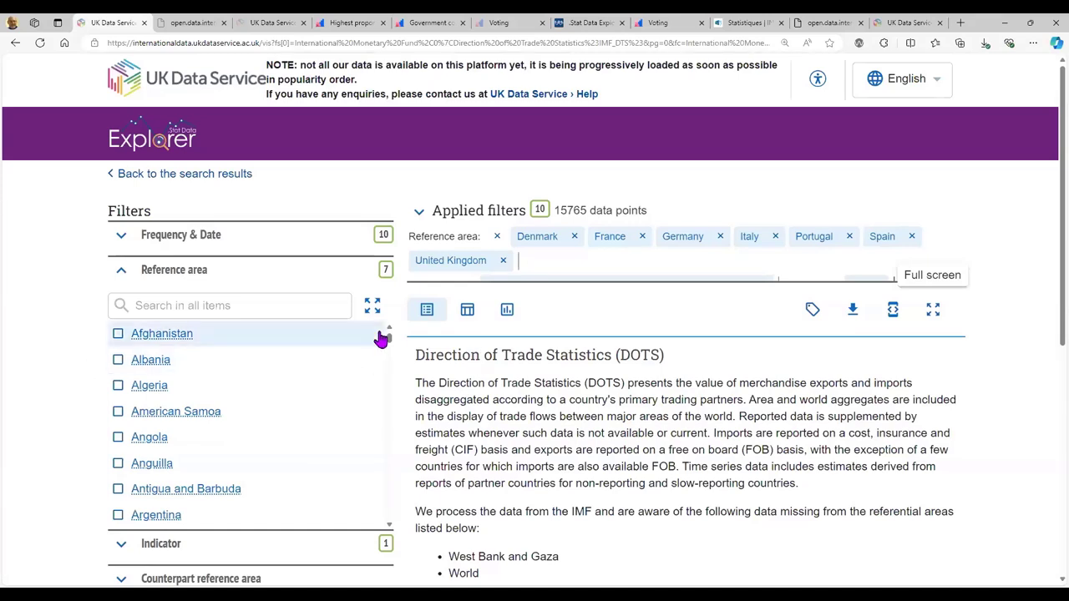
Remove Denmark, France, Germany, Italy, Portugal and Spain from the reference area filter, keeping only United Kingdom, and collapse that filter.
click(574, 237)
click(574, 240)
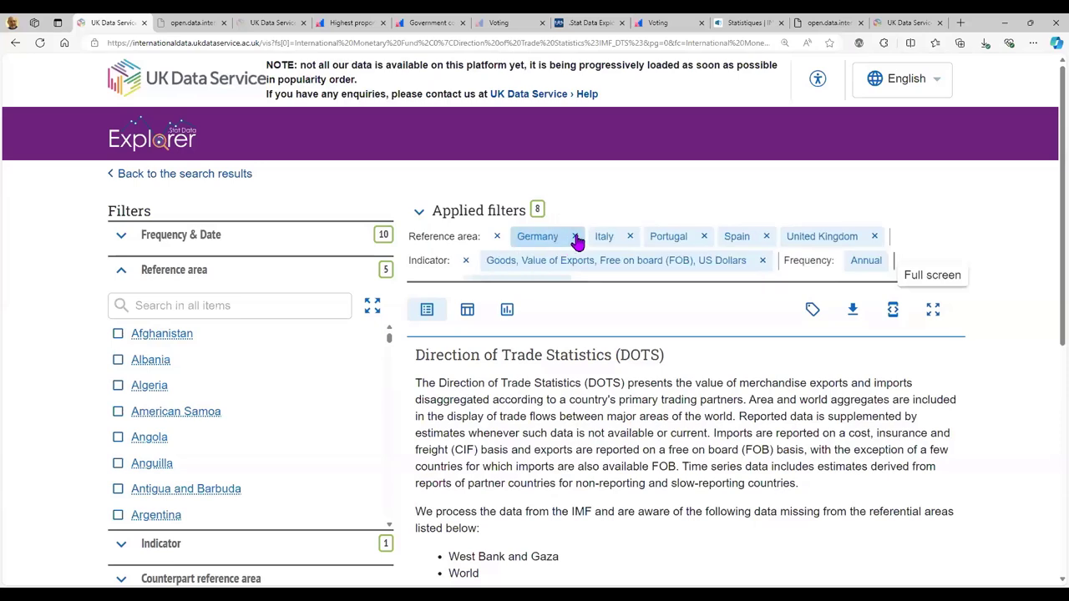
click(574, 238)
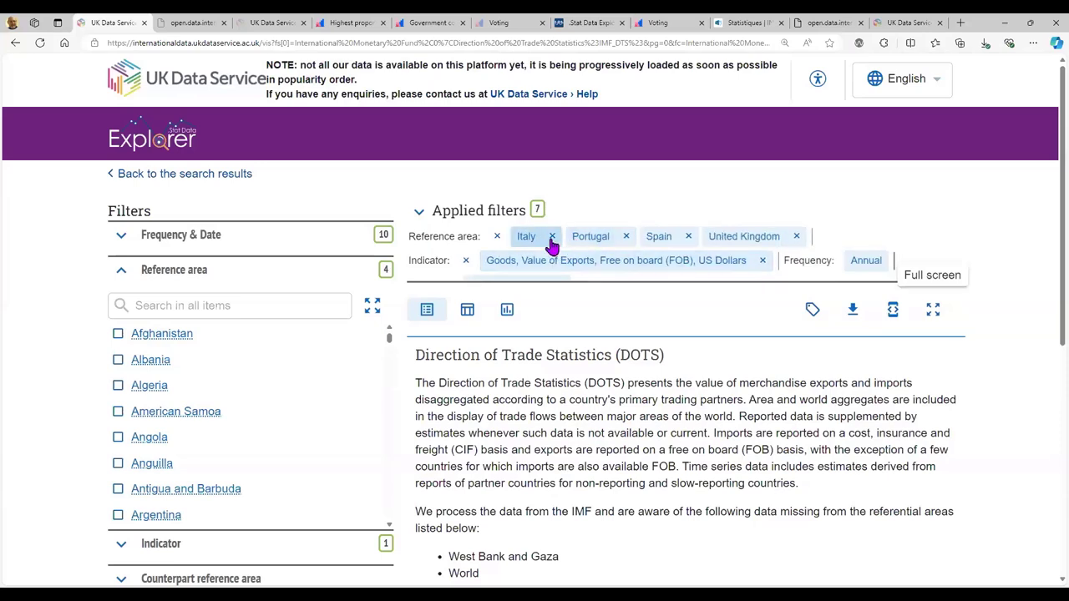
click(553, 242)
click(566, 240)
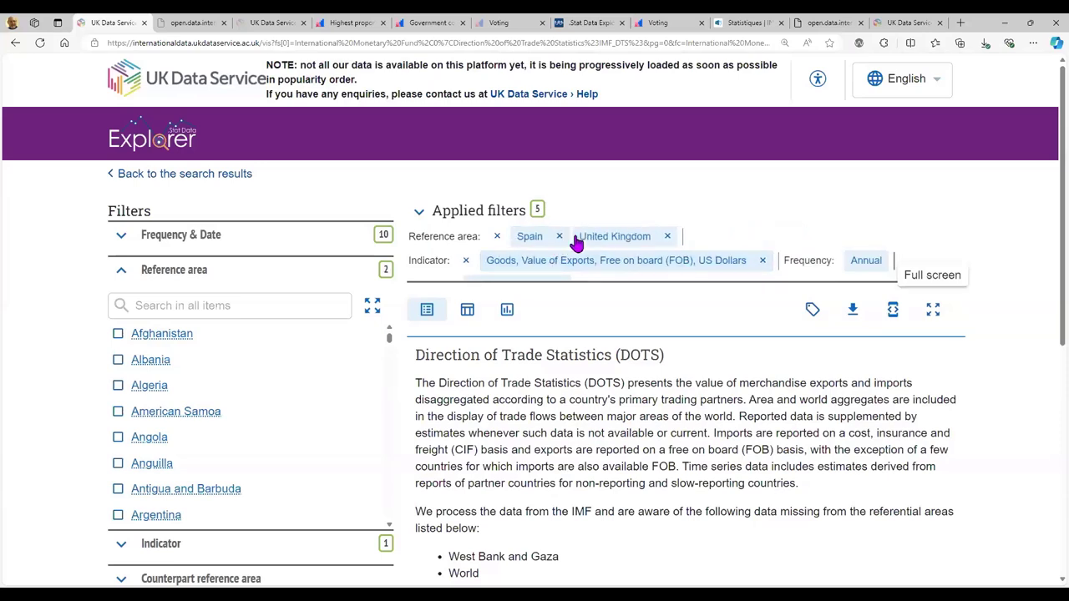
click(558, 238)
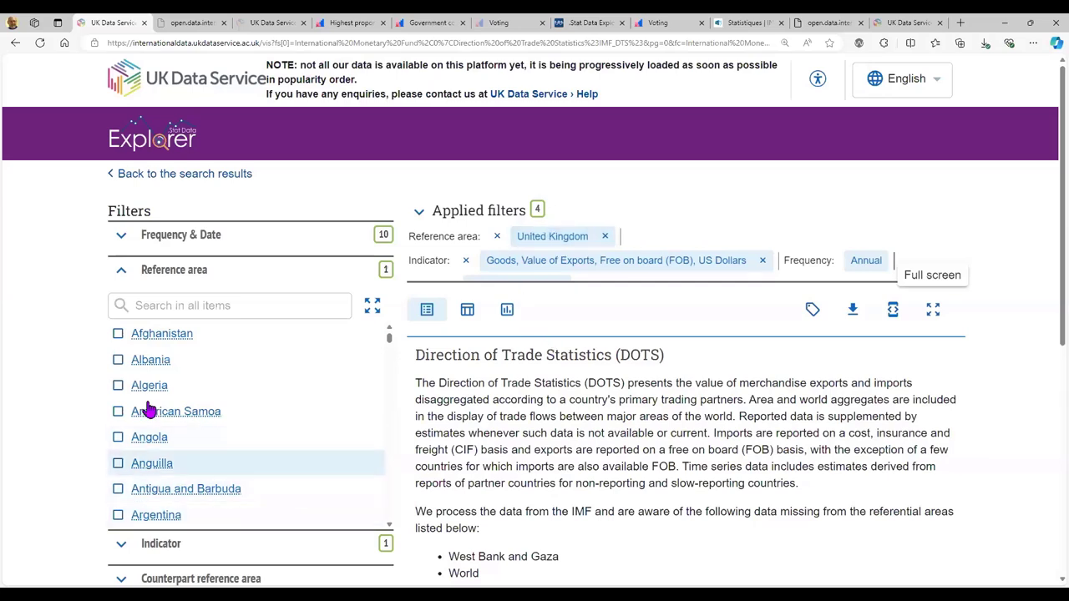
click(121, 271)
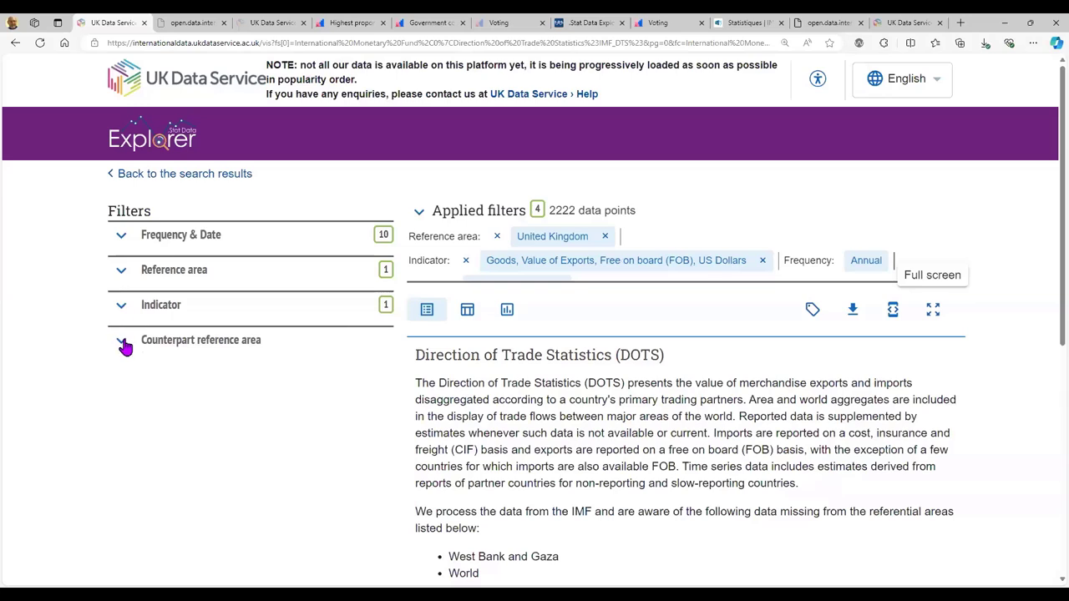
Search the counterpart reference areas for "den" and select Denmark.
click(121, 342)
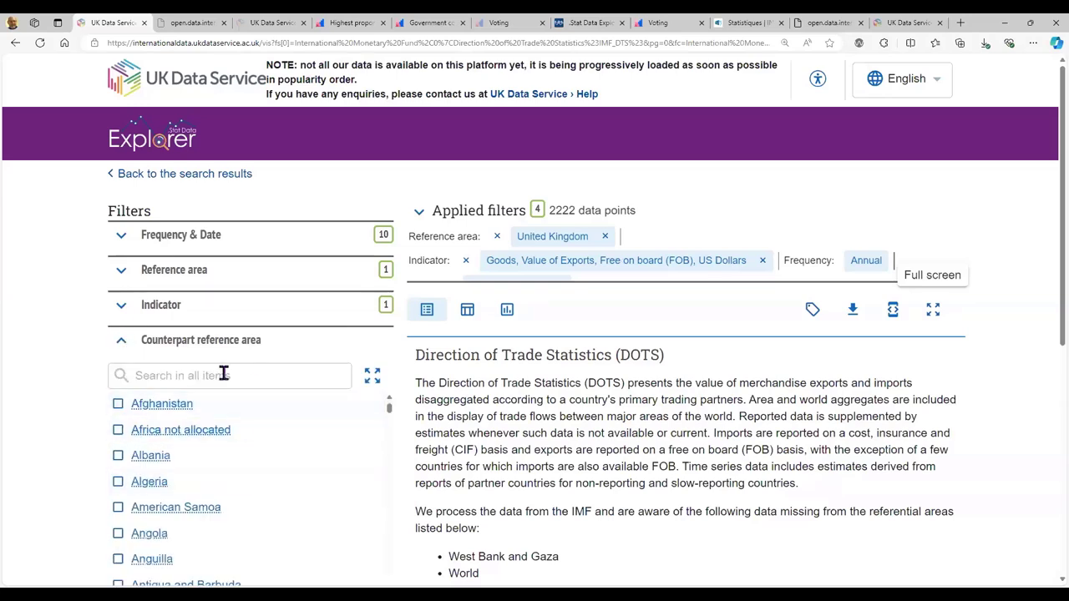
text(den)
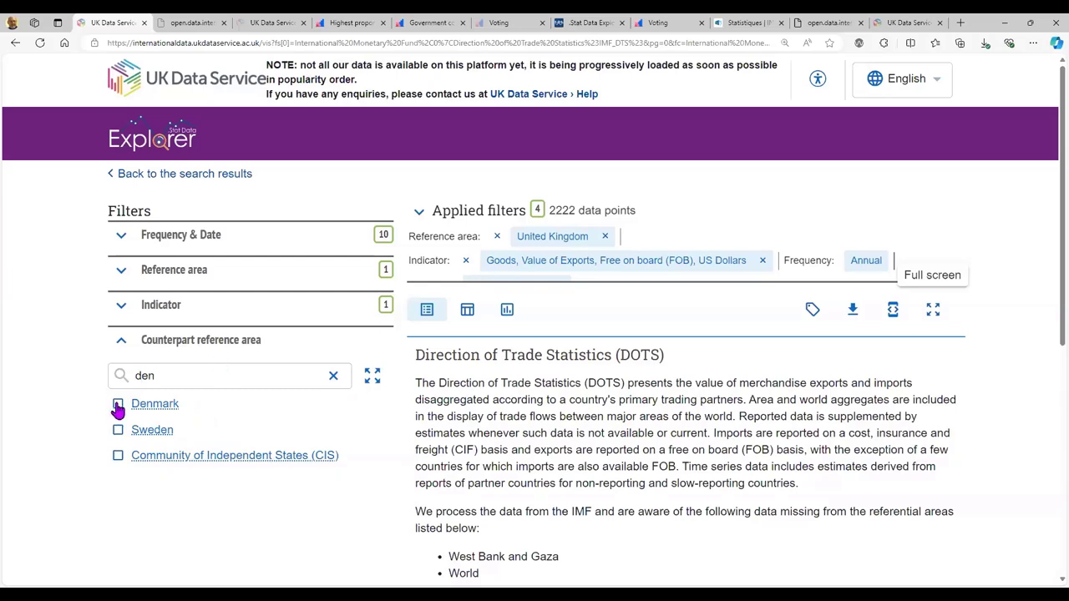
click(171, 407)
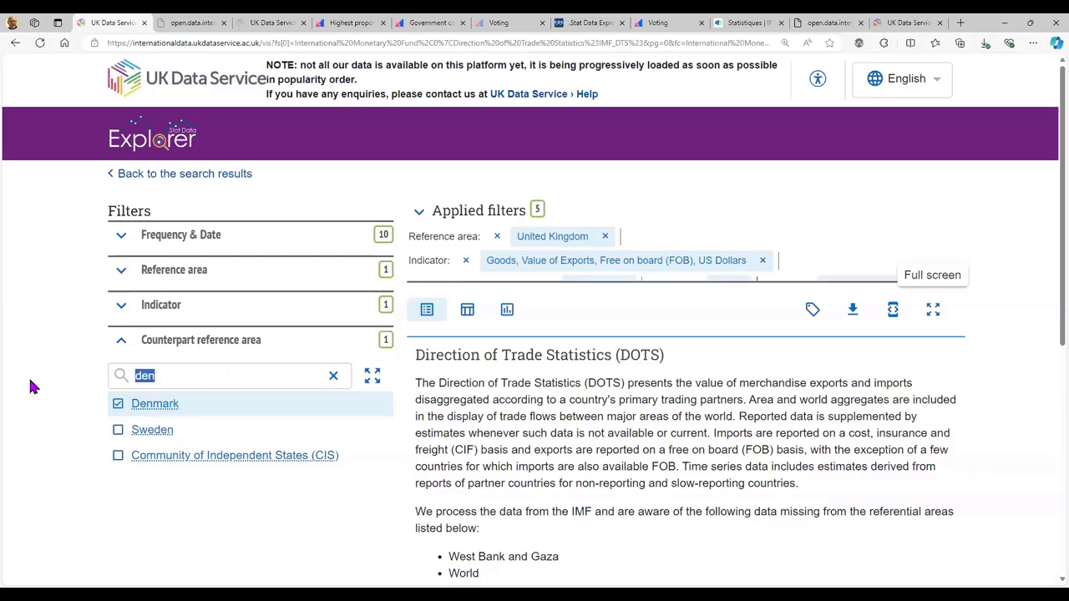
Search the counterpart reference areas for "fra" and "ger", adding France and Germany, not East Germany.
text(fra)
click(118, 404)
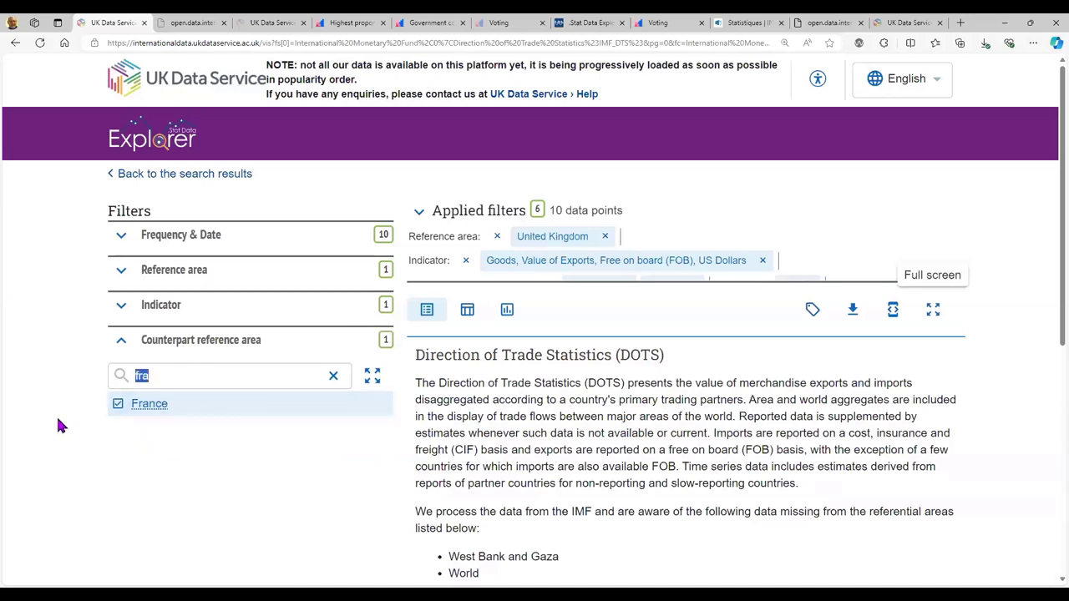
text(germ)
key(BackSpace)
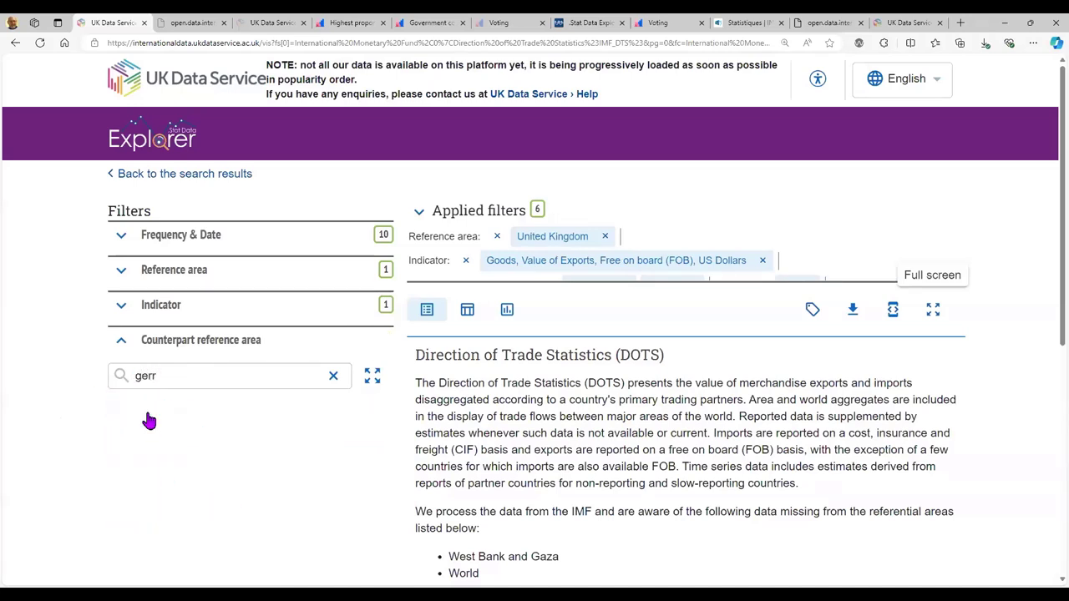
click(118, 456)
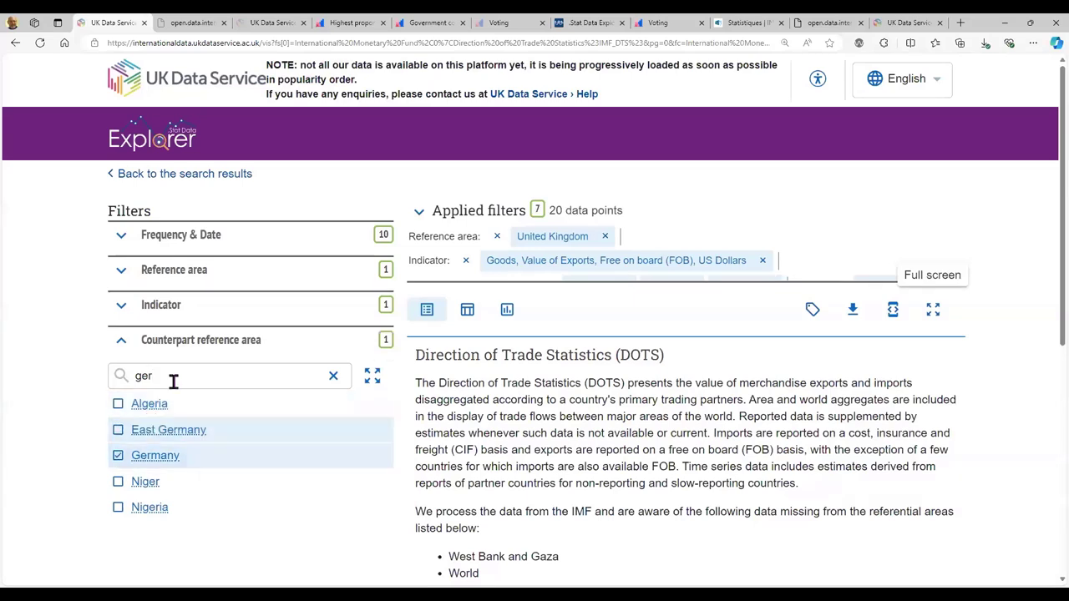
Search the counterpart reference areas for "irel" and "port", adding Ireland and Portugal to the selection.
text(irel)
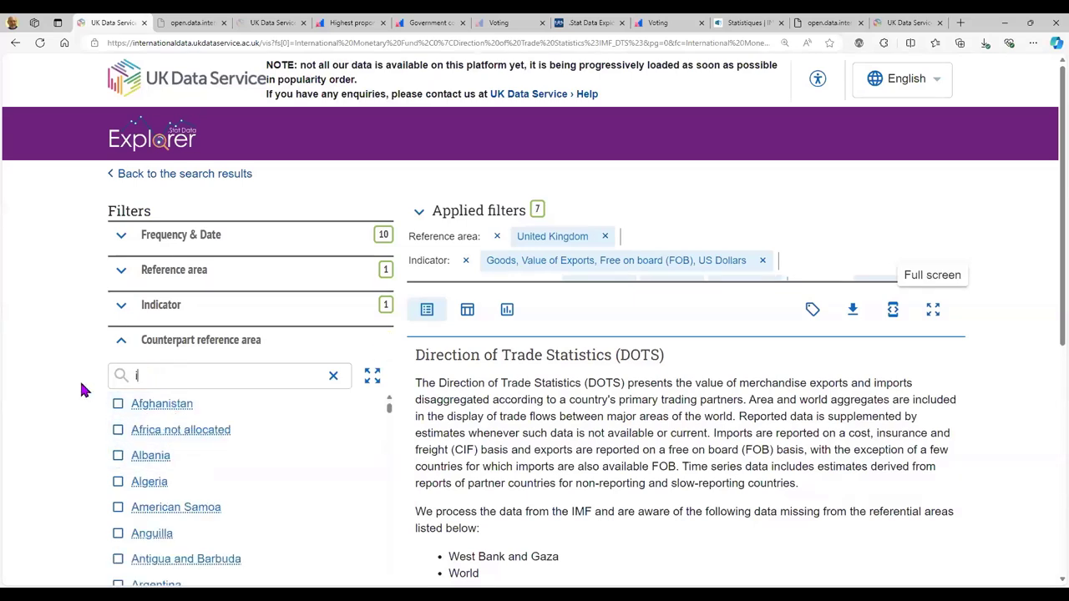
click(118, 404)
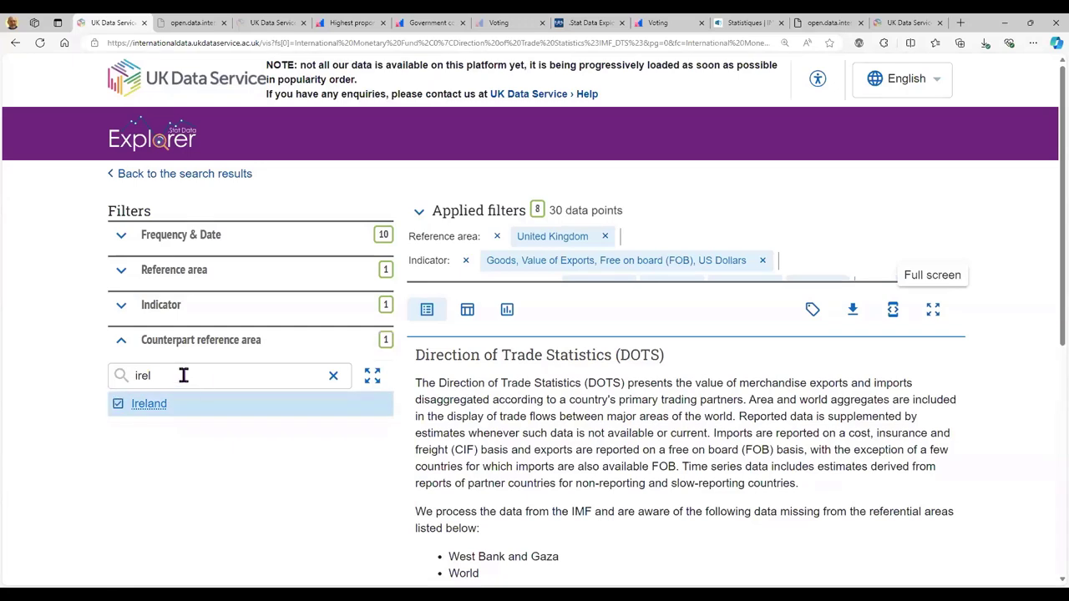
text(port)
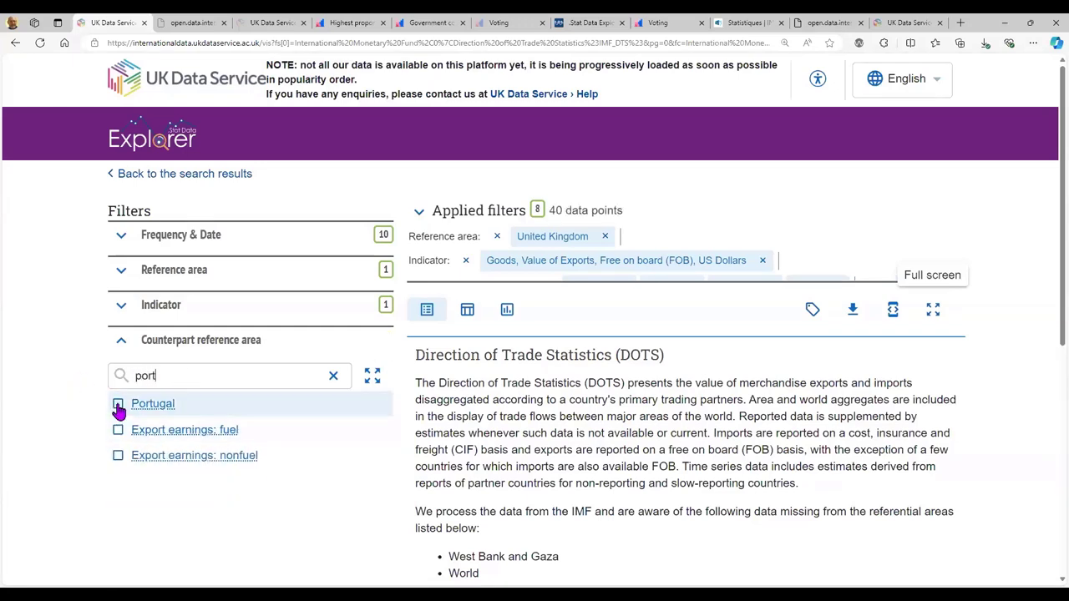
click(118, 404)
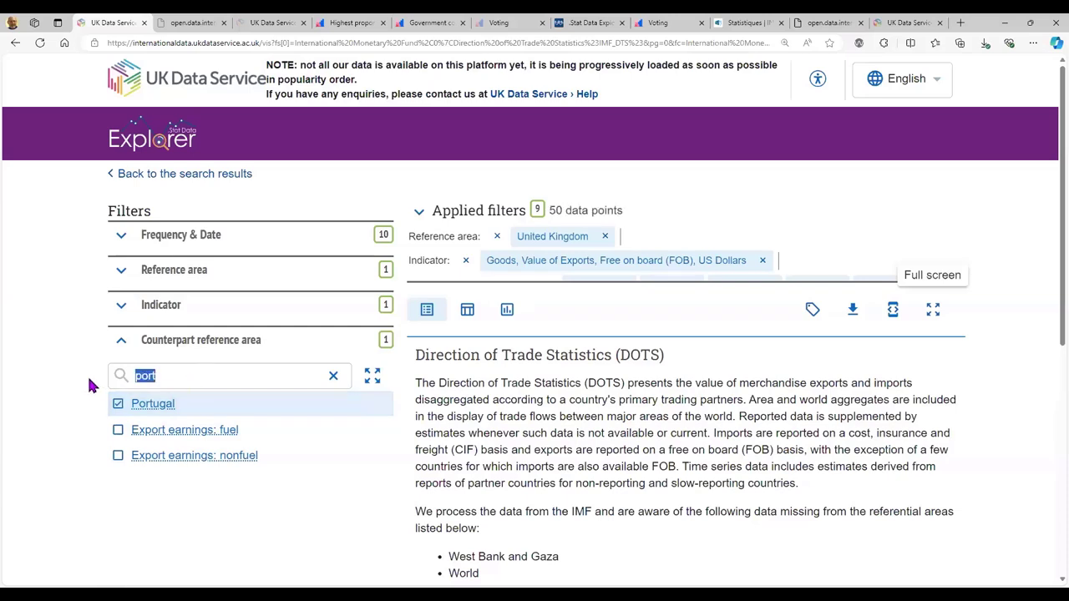
Search the counterpart reference areas for "spa", select Spain and collapse that filter.
text(spa)
click(122, 403)
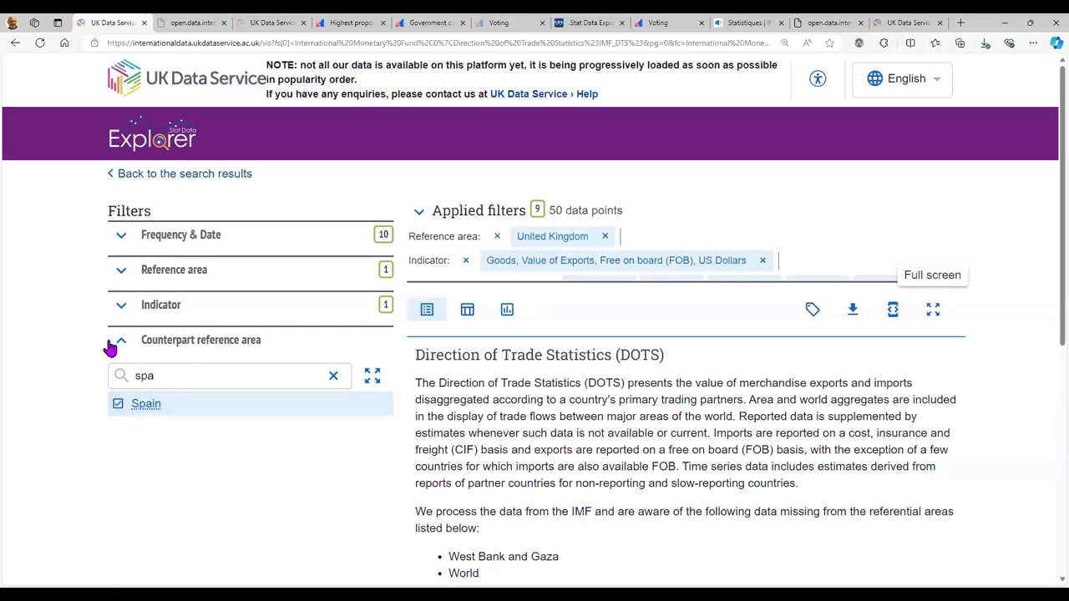
click(118, 344)
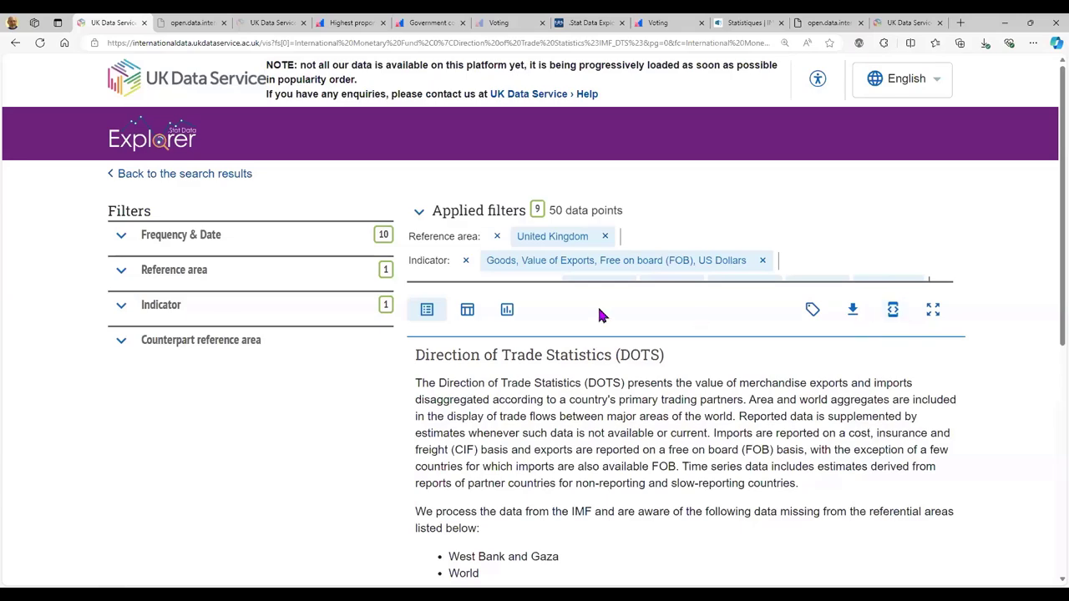
Display the filtered Direction of Trade Statistics data as a table in full screen.
click(466, 316)
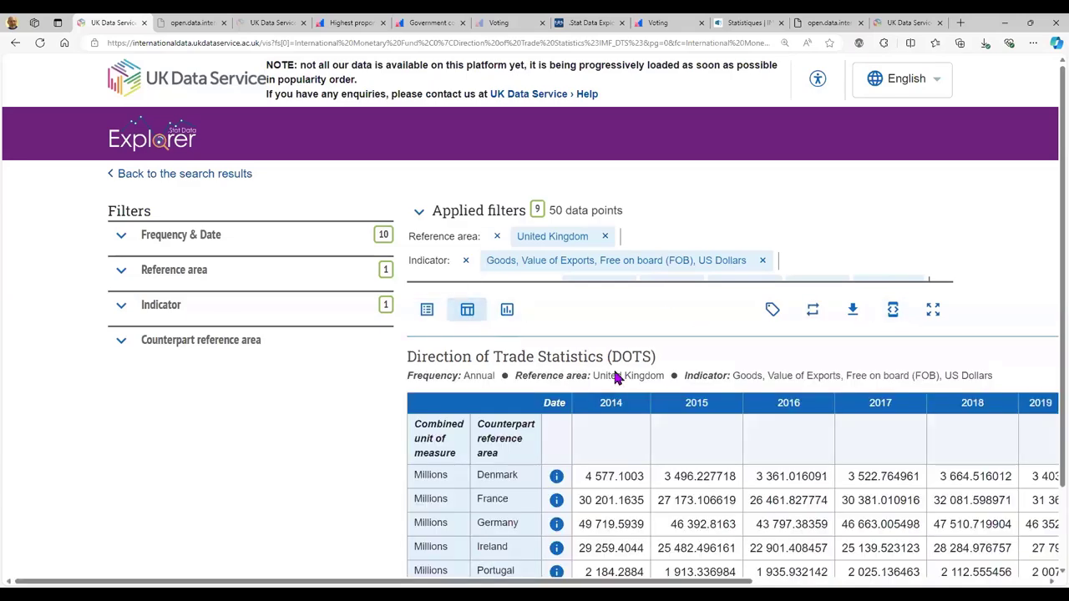
click(933, 311)
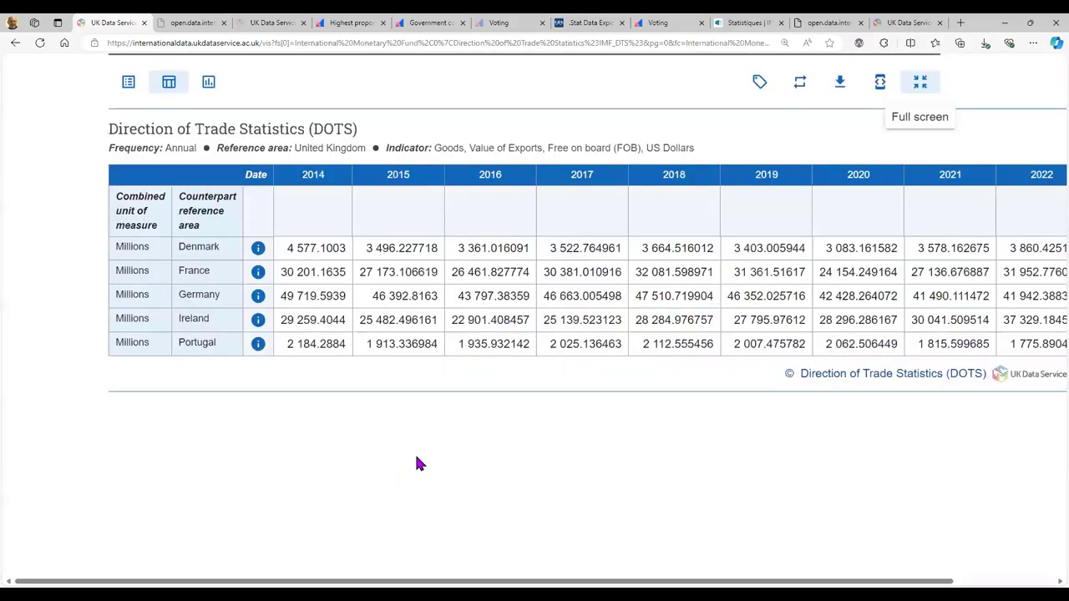
scroll(429, 556, right, 2)
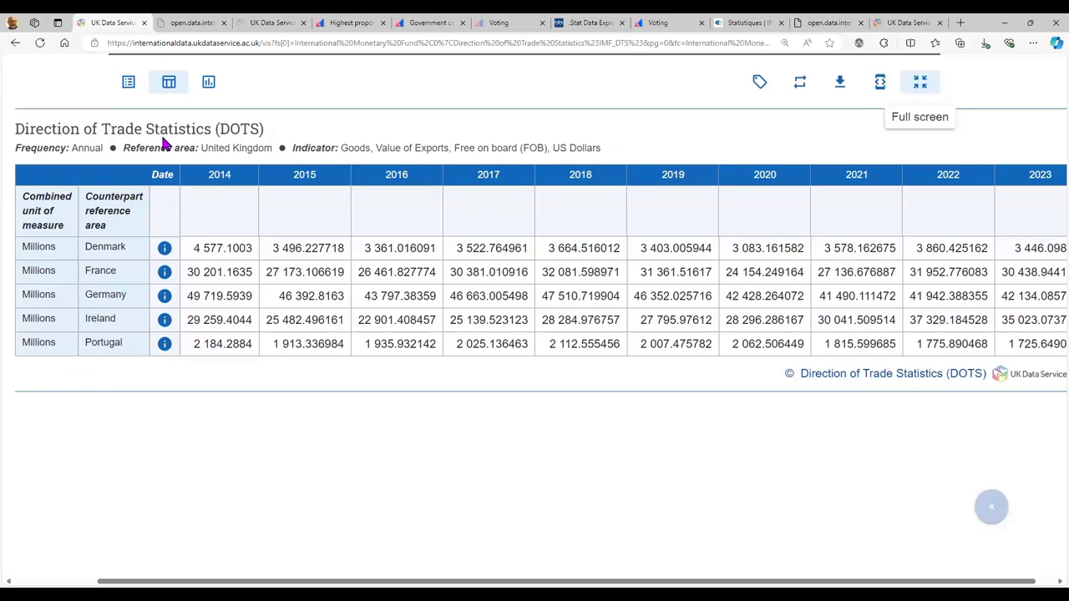
Examine the full-screen table's reference area, counterpart countries, Free on board indicator and yearly values from 2014 through 2023.
triple_click(247, 146)
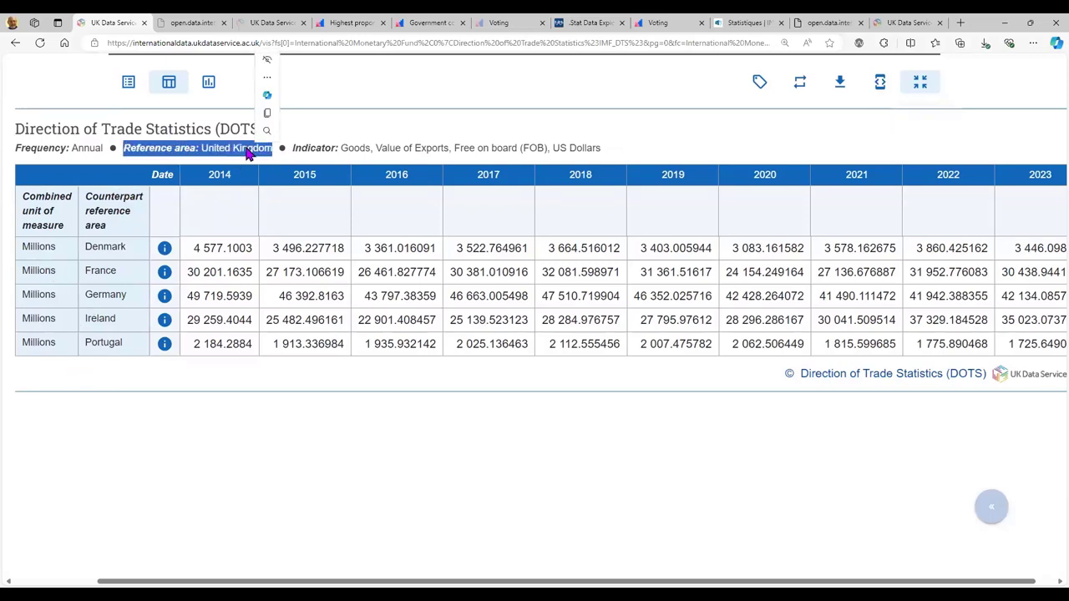
drag(142, 248, 143, 329)
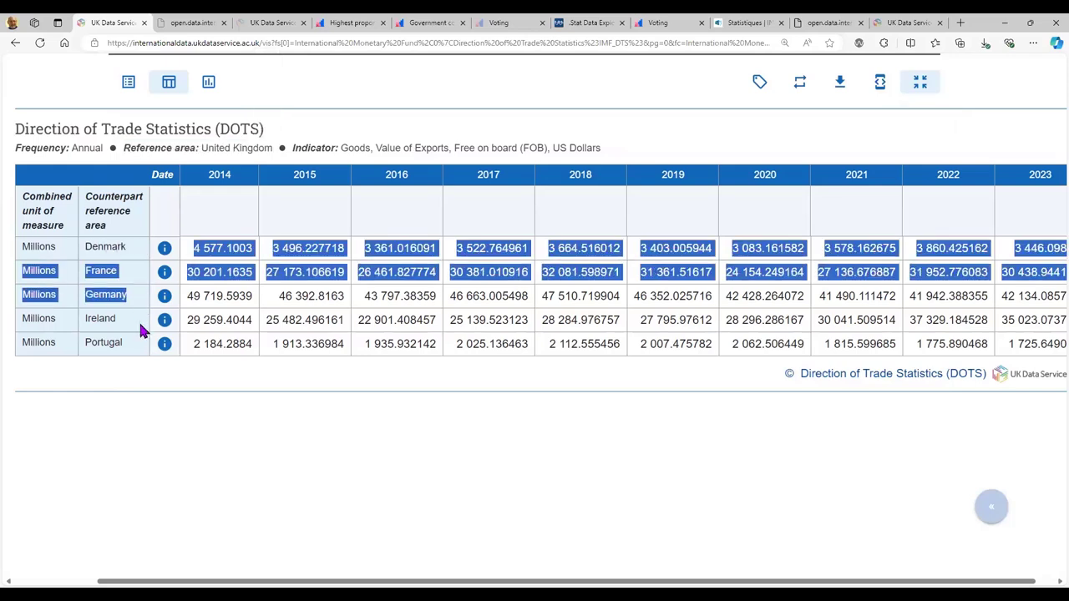
click(118, 200)
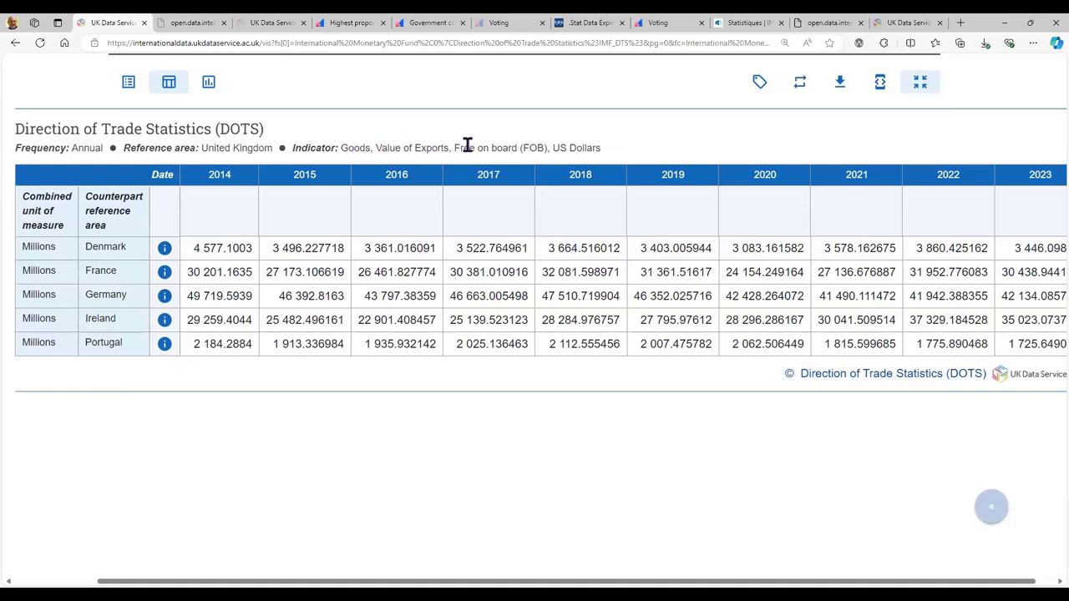
drag(455, 148, 522, 148)
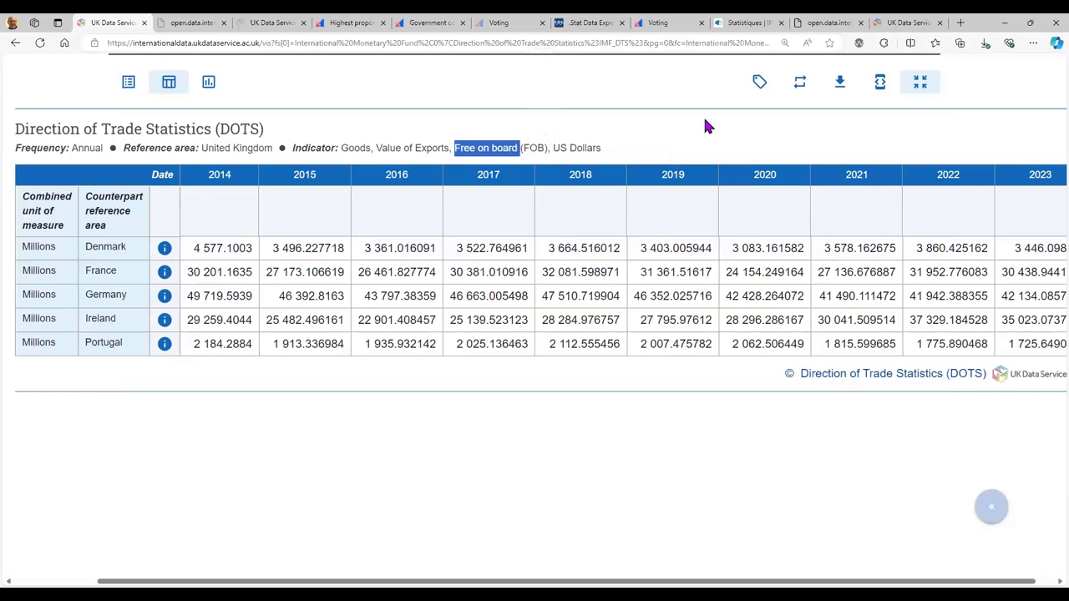
click(488, 250)
click(496, 326)
click(288, 495)
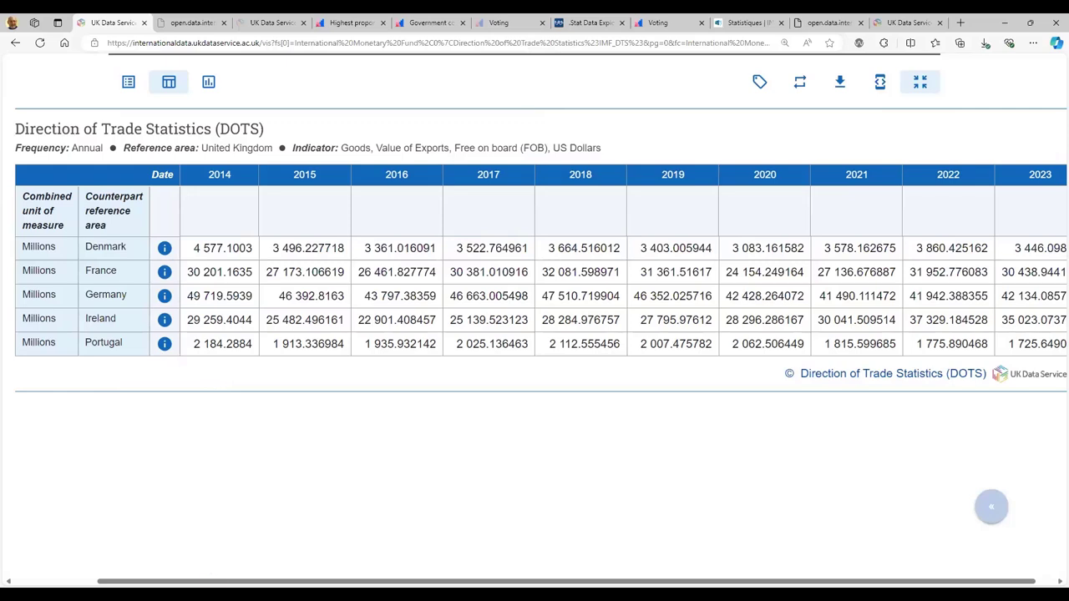
drag(405, 581, 423, 581)
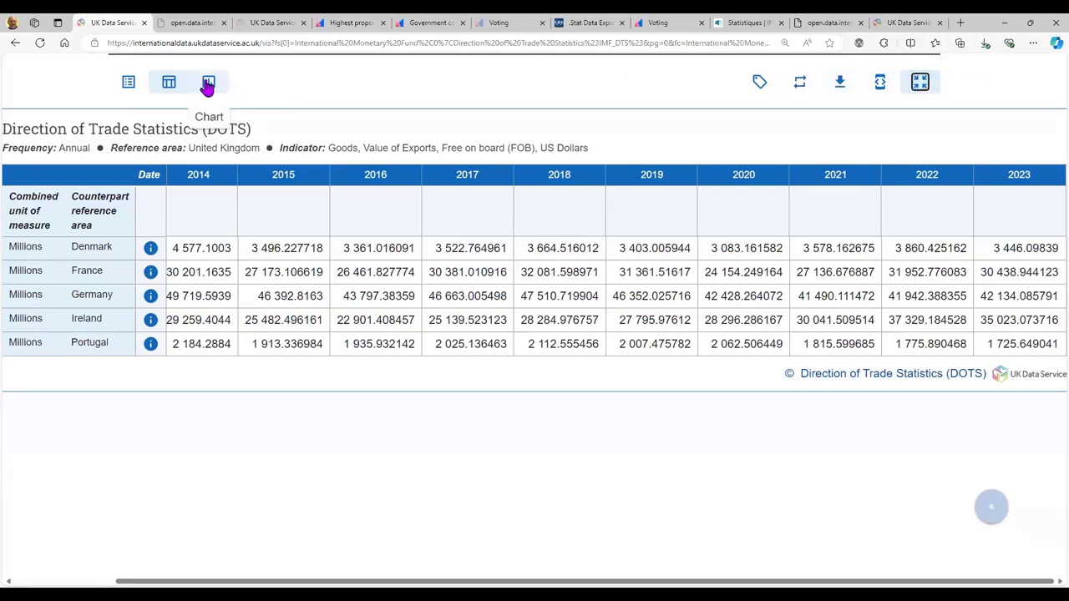
Show the trade data as a timeline chart.
click(208, 84)
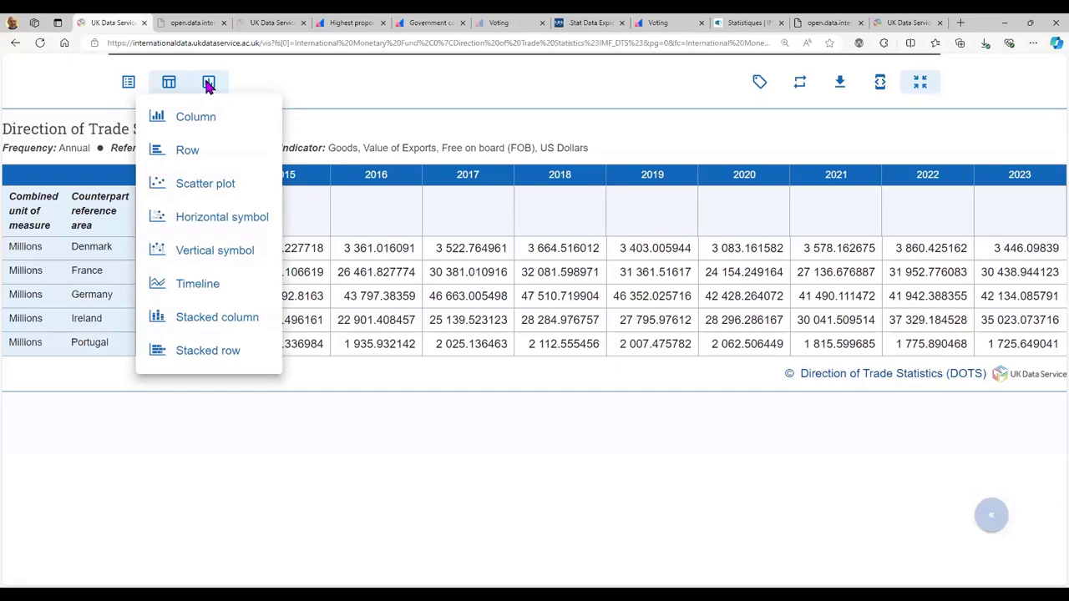
click(203, 283)
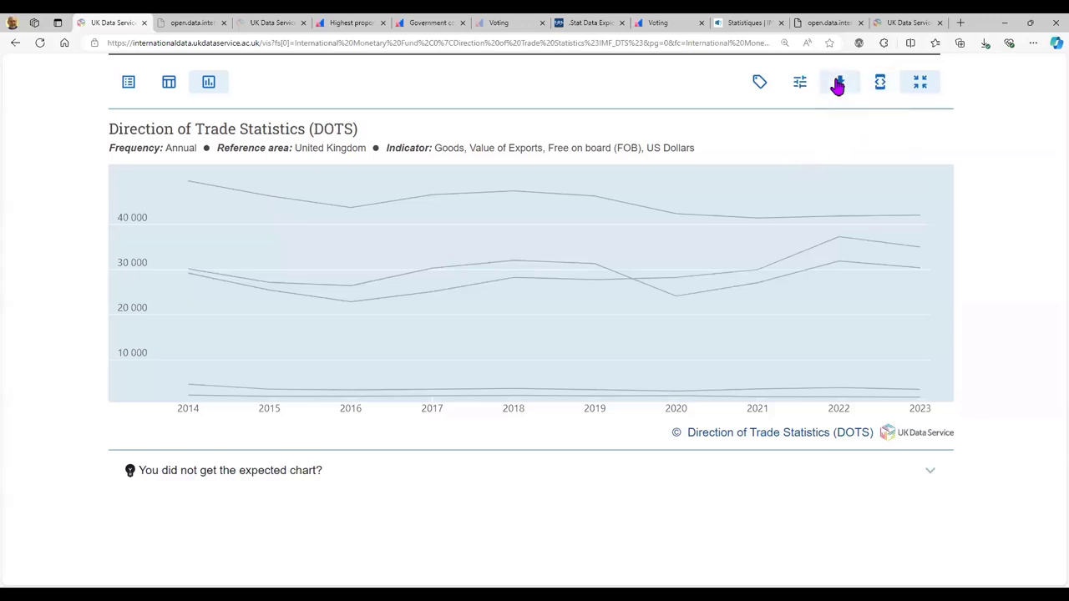
Customise the timeline chart to highlight Ireland in colour and inspect its 2022 data point.
click(761, 85)
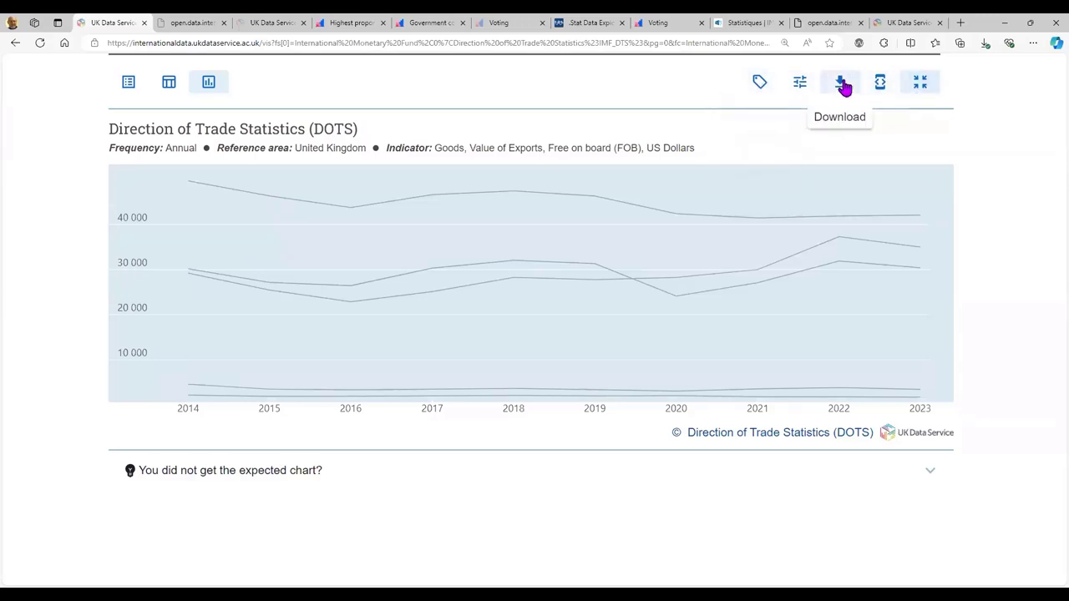
click(800, 83)
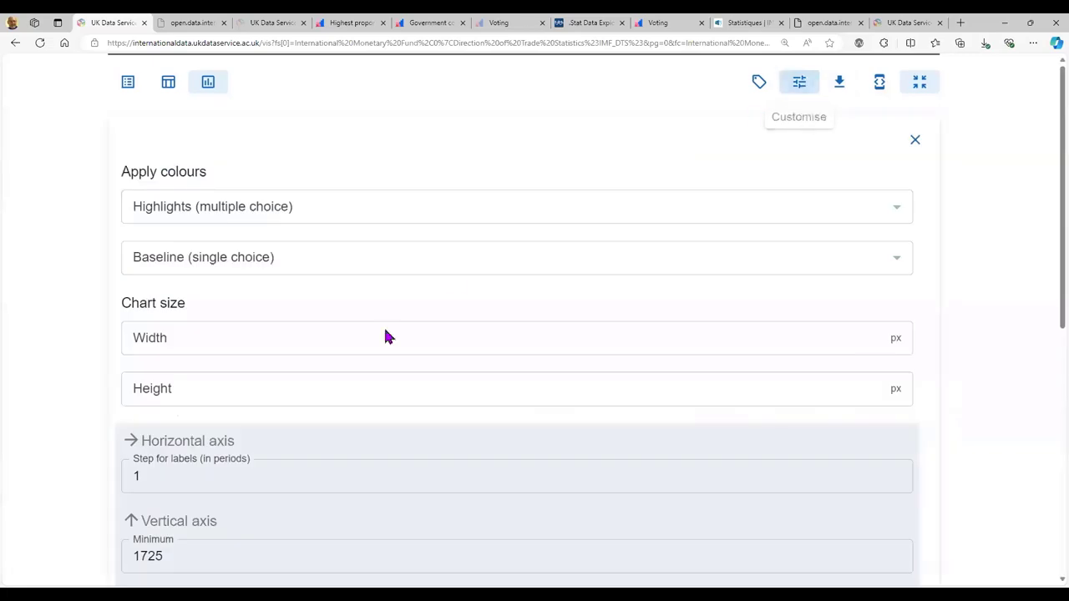
scroll(426, 397, down, 6)
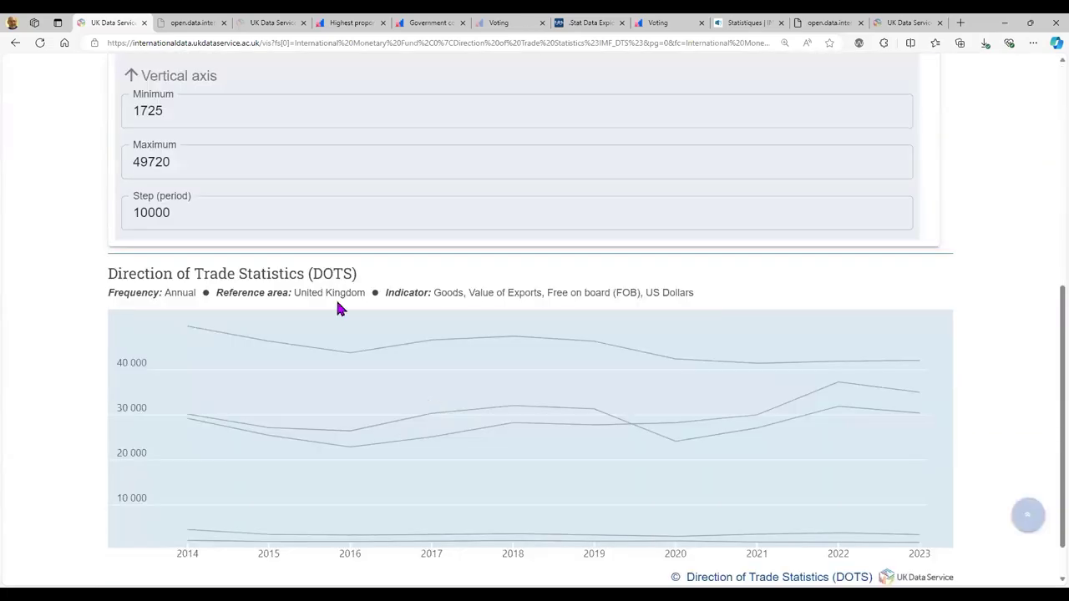
scroll(331, 327, up, 3)
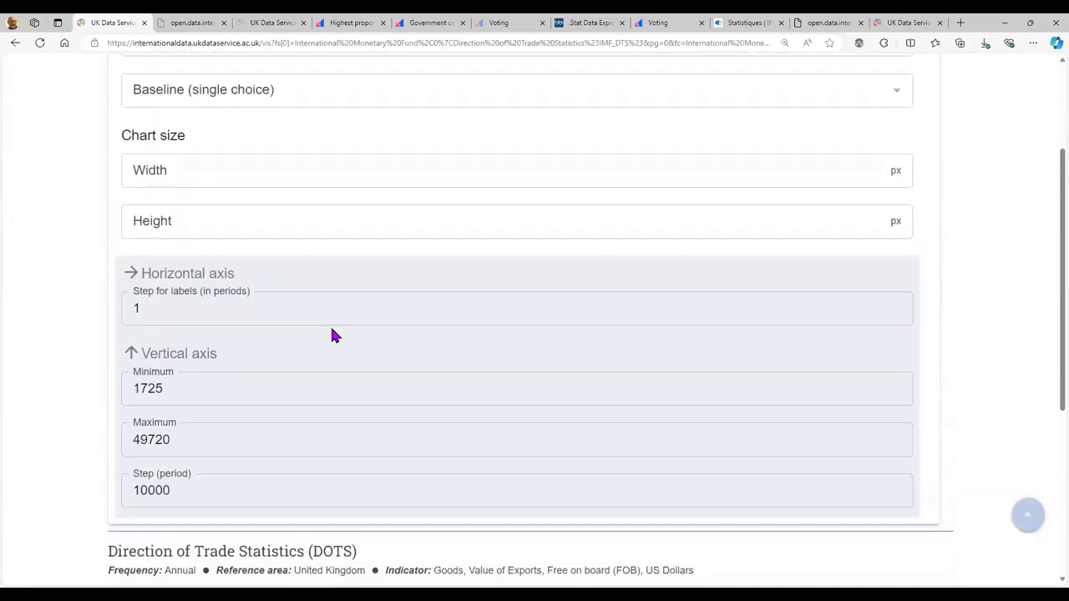
scroll(331, 325, down, 4)
scroll(334, 330, up, 6)
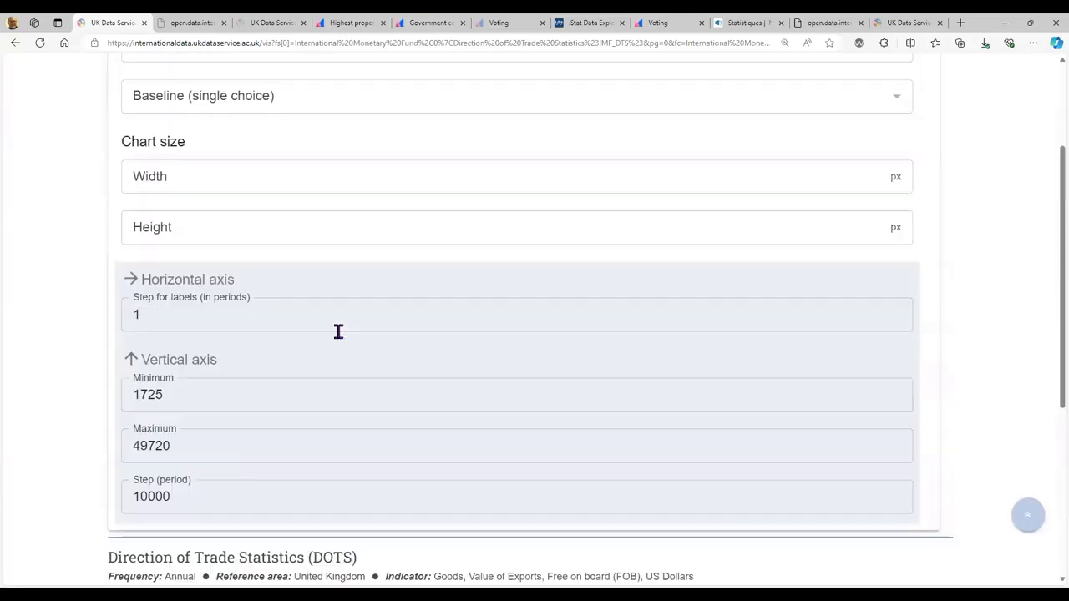
click(247, 206)
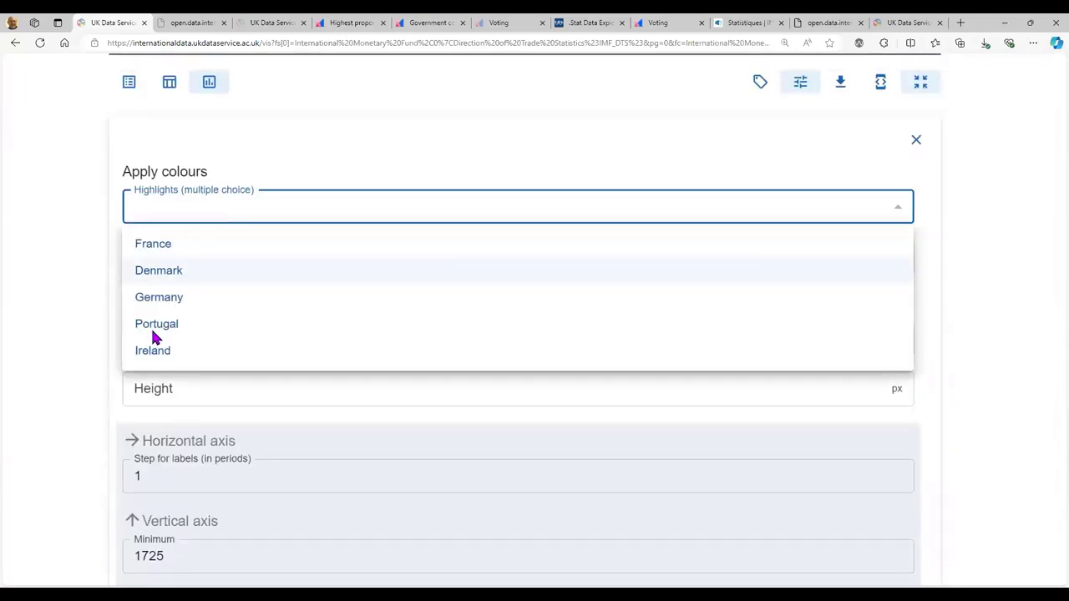
click(172, 354)
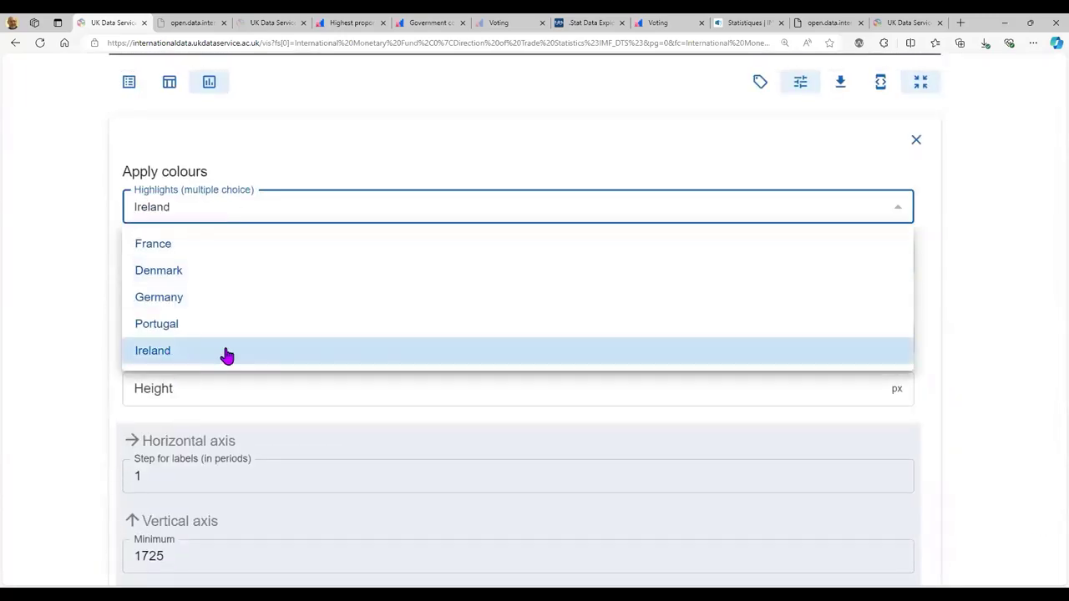
click(1001, 208)
scroll(563, 285, down, 6)
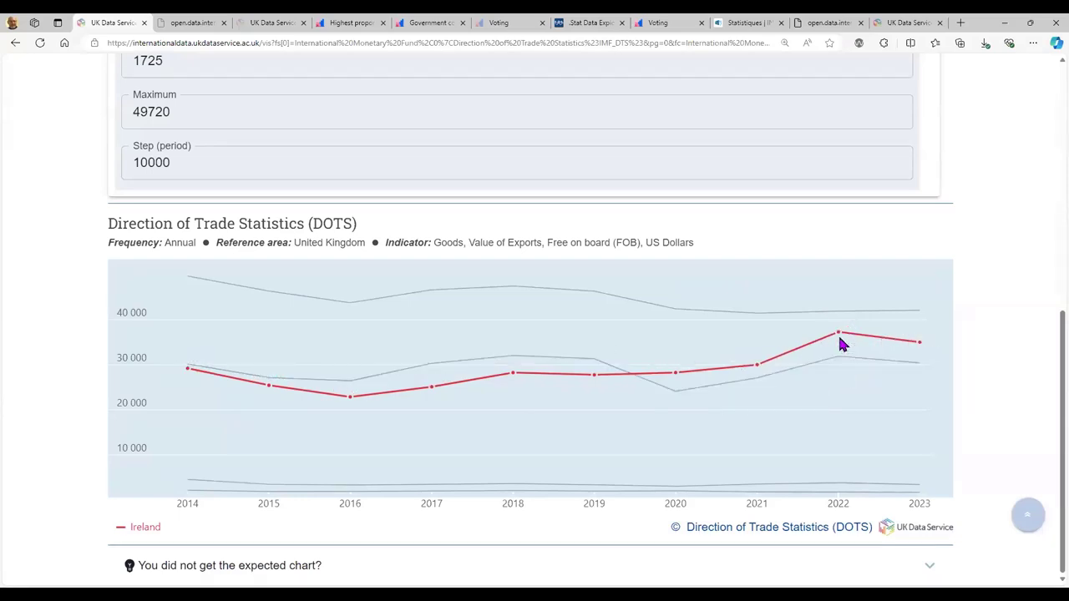
mouse_move(836, 334)
Leave the full-screen chart and return to the Data Explorer home page.
scroll(78, 281, up, 6)
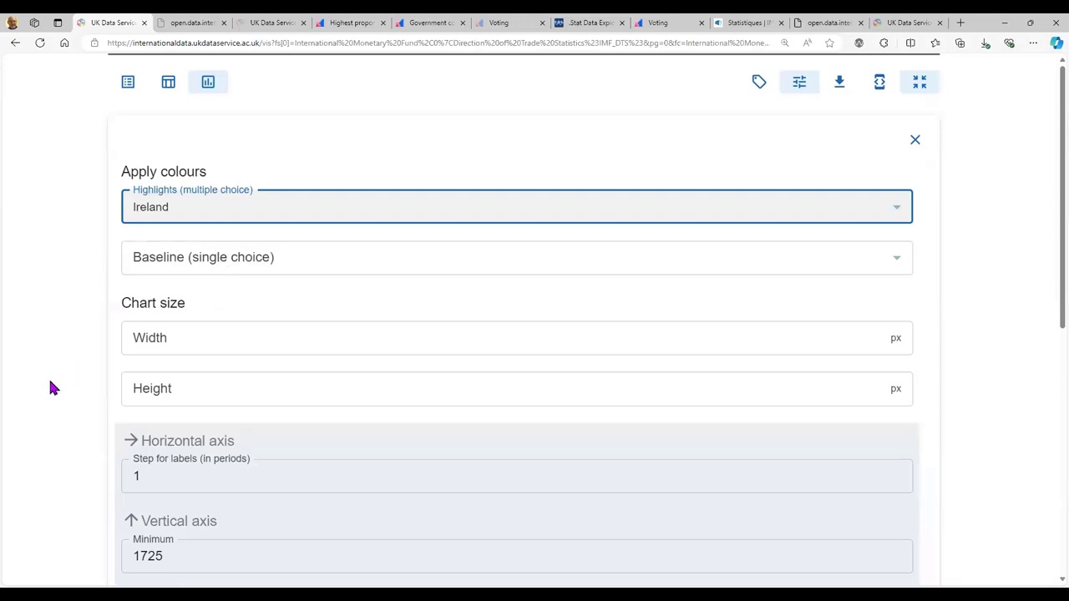
scroll(358, 398, down, 3)
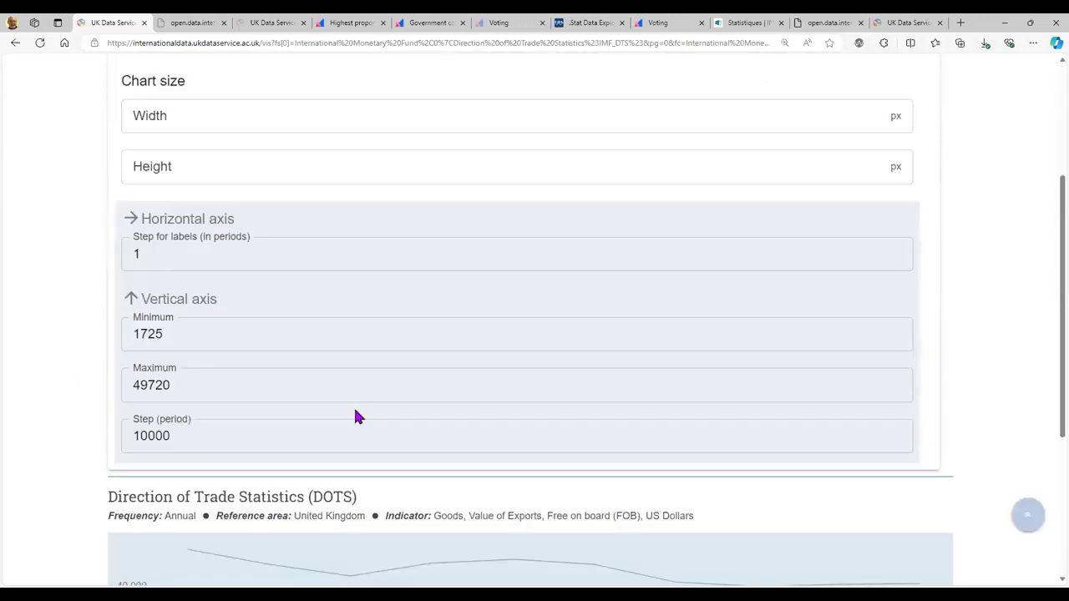
scroll(355, 415, up, 3)
key(alt+Tab)
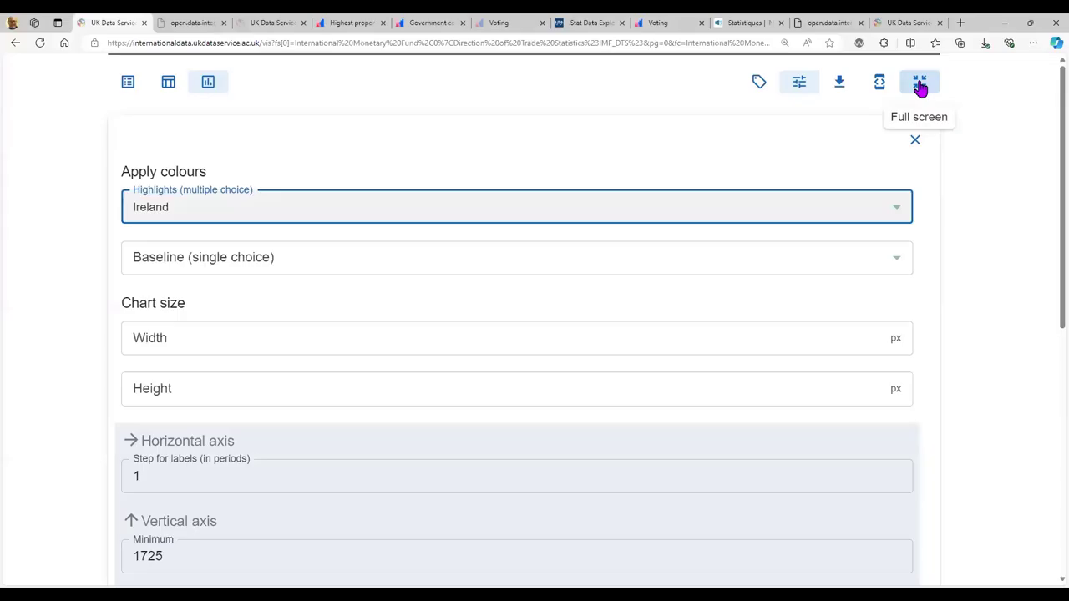
click(919, 84)
click(117, 171)
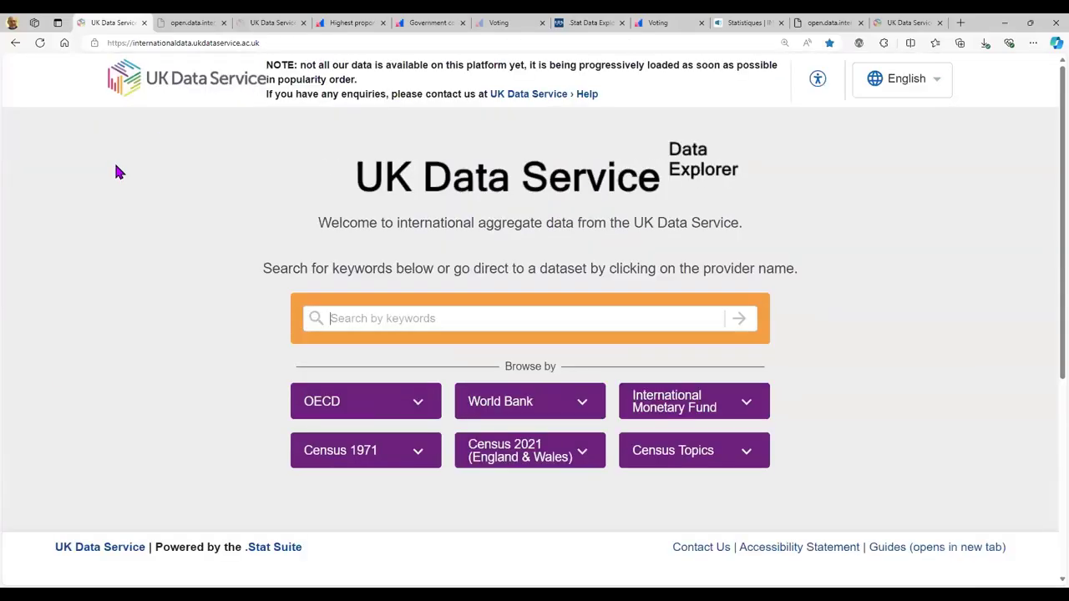
Search the Data Explorer for the keyword "gender".
click(509, 309)
text(gender)
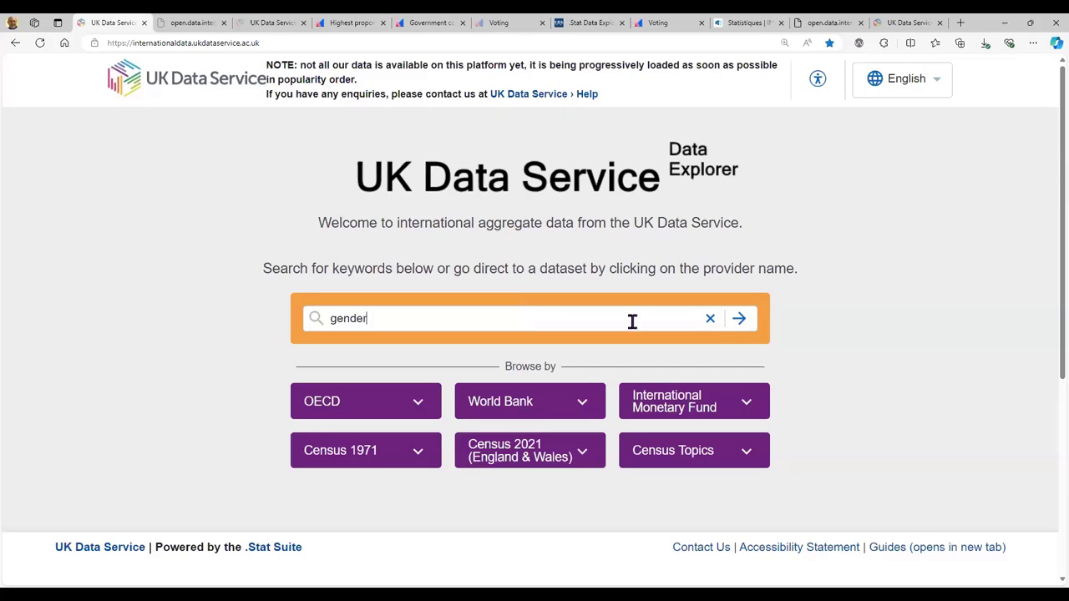
click(741, 319)
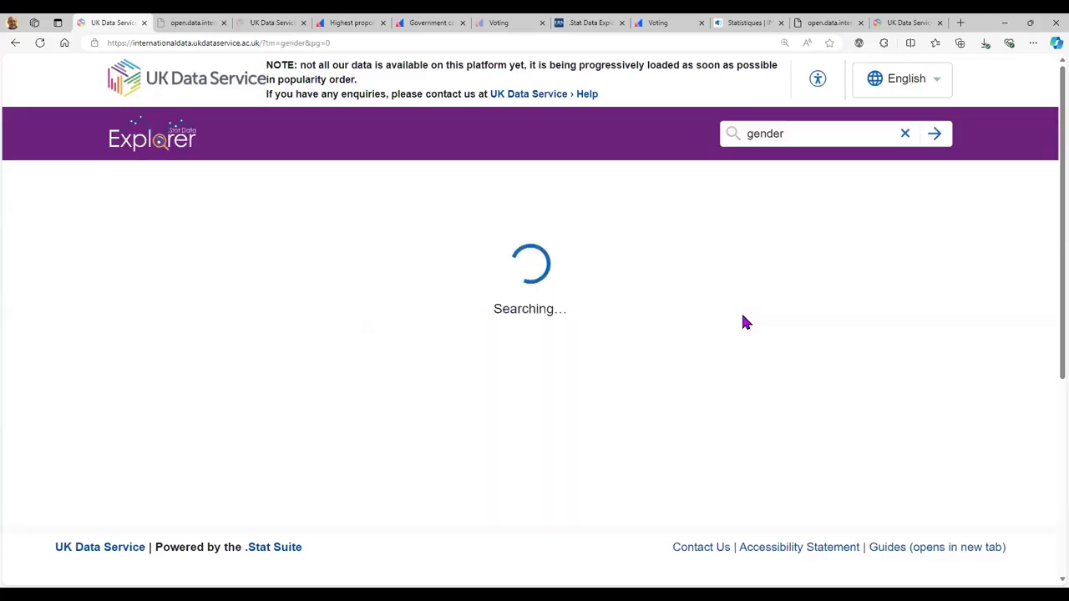
Open the World Development Indicators (2022Q1 Edition) dataset from the gender search results.
scroll(593, 288, down, 1)
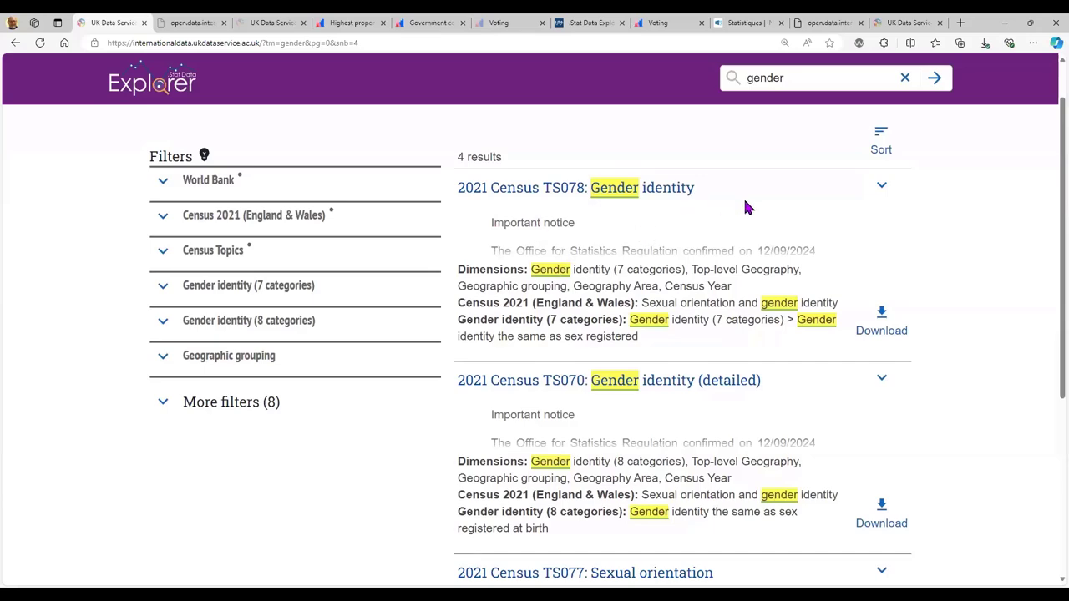
scroll(744, 208, down, 2)
scroll(534, 384, down, 4)
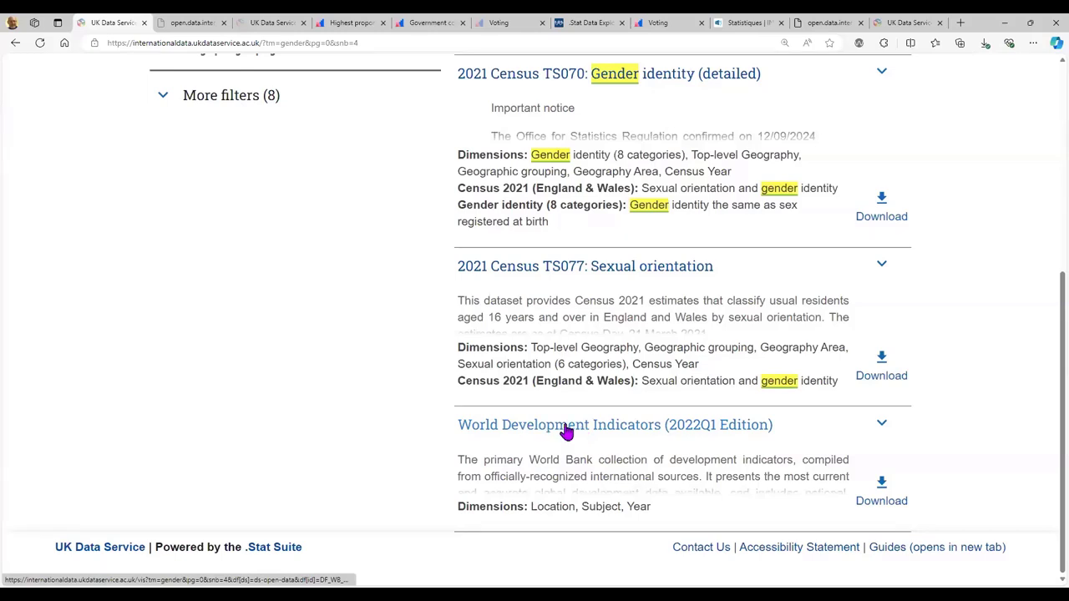
click(565, 428)
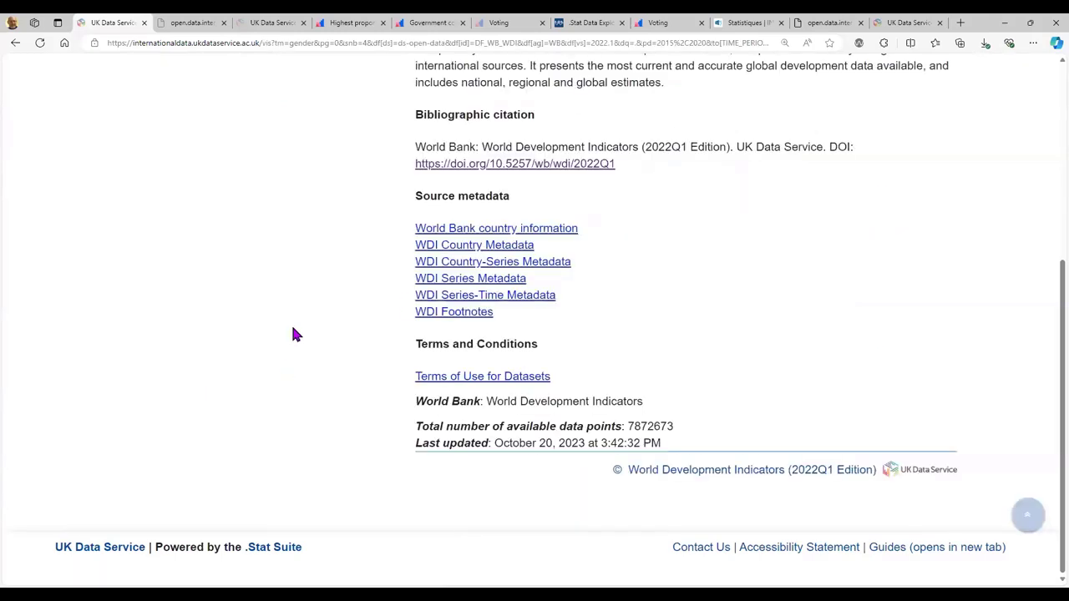
Examine the Gender, Health and Health systems items in the dataset's Subject filter.
scroll(182, 351, up, 3)
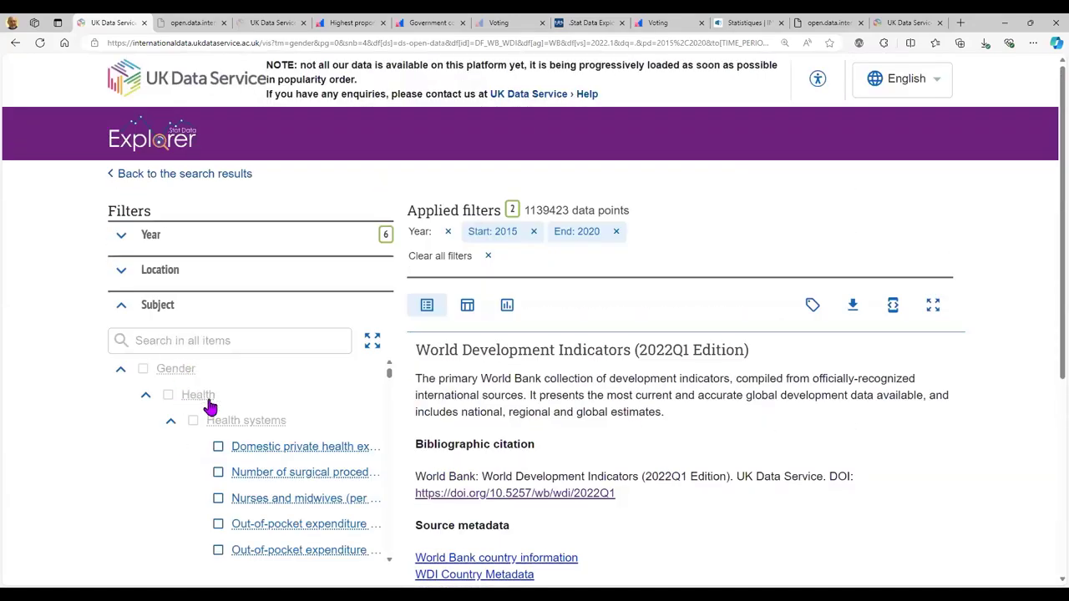
scroll(309, 500, down, 3)
scroll(267, 501, up, 3)
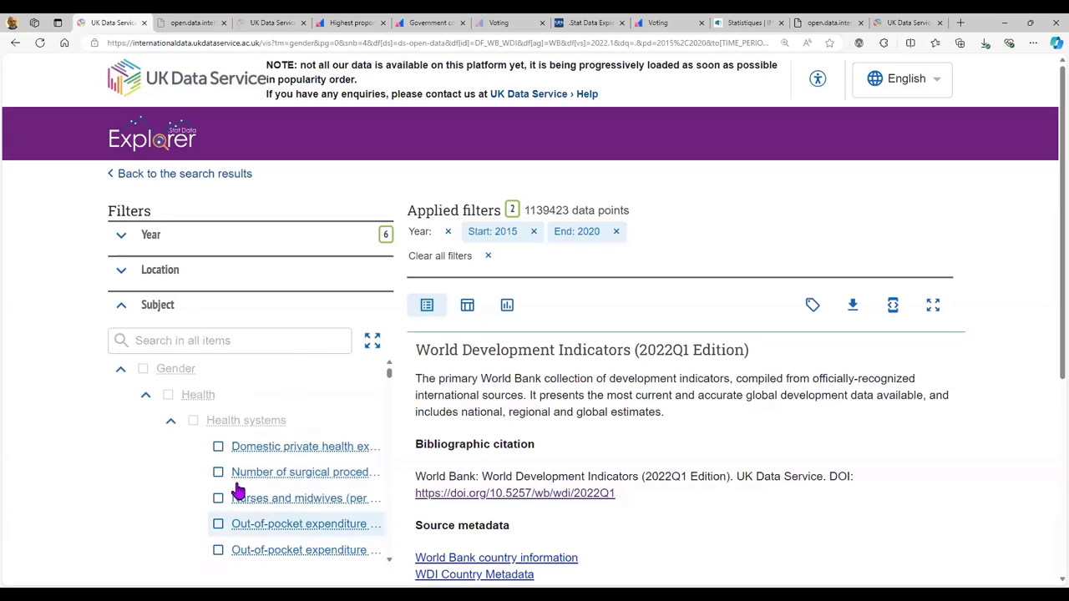
scroll(288, 518, down, 3)
scroll(284, 534, down, 4)
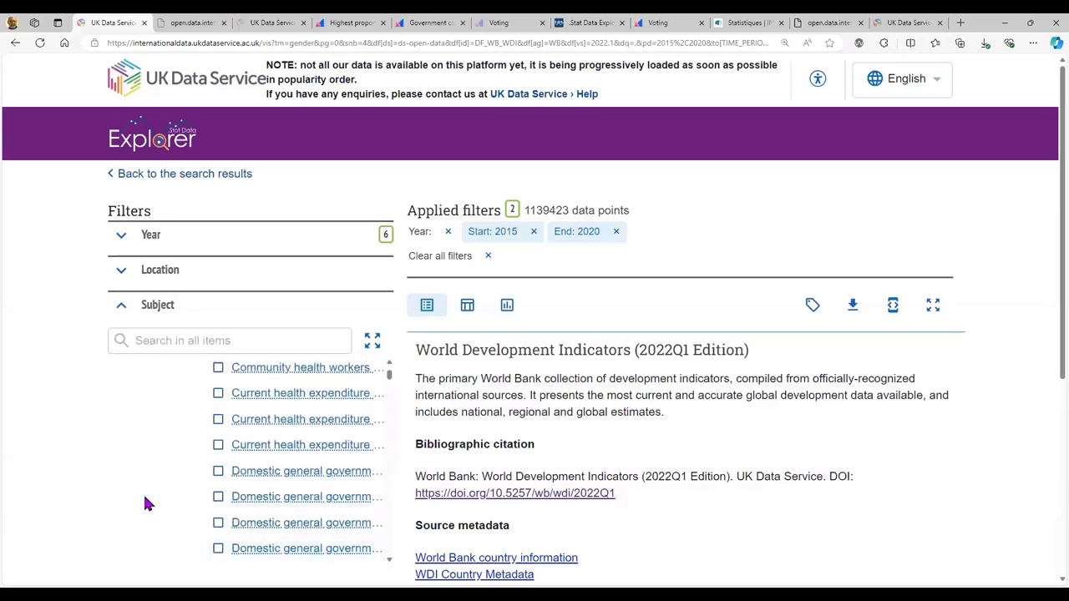
scroll(149, 502, up, 4)
scroll(147, 502, up, 3)
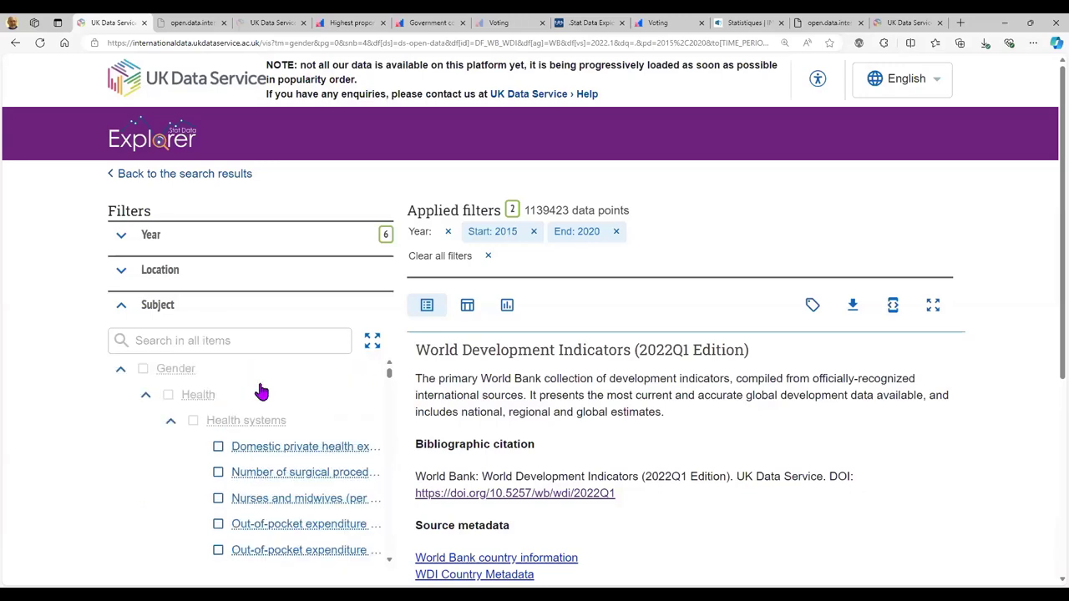
Return to the search results and search the Data Explorer for the keyword "sex".
click(153, 176)
double_click(810, 133)
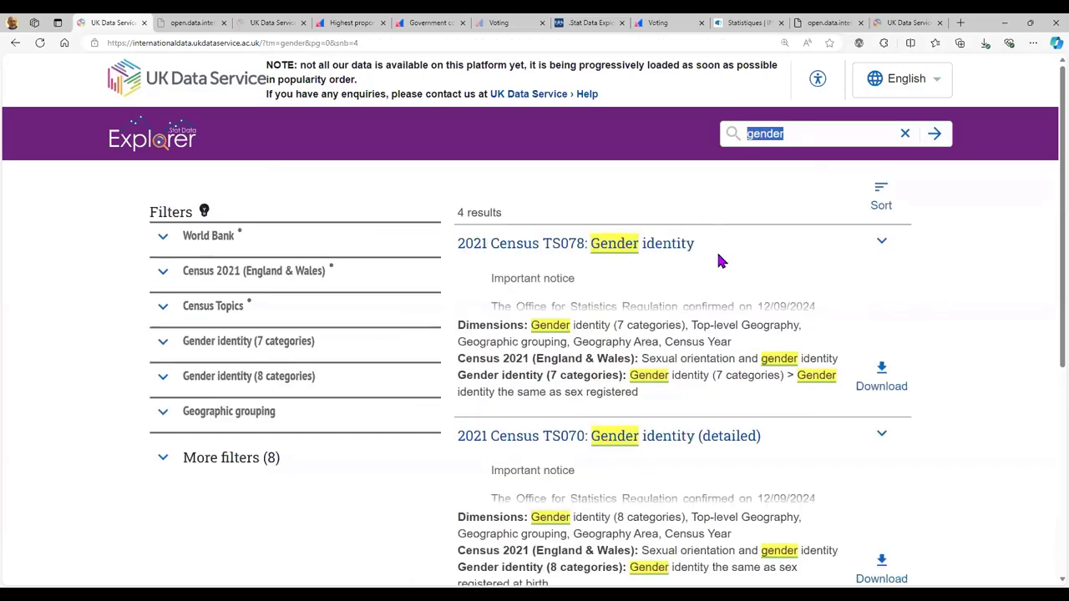
text(sex)
key(Return)
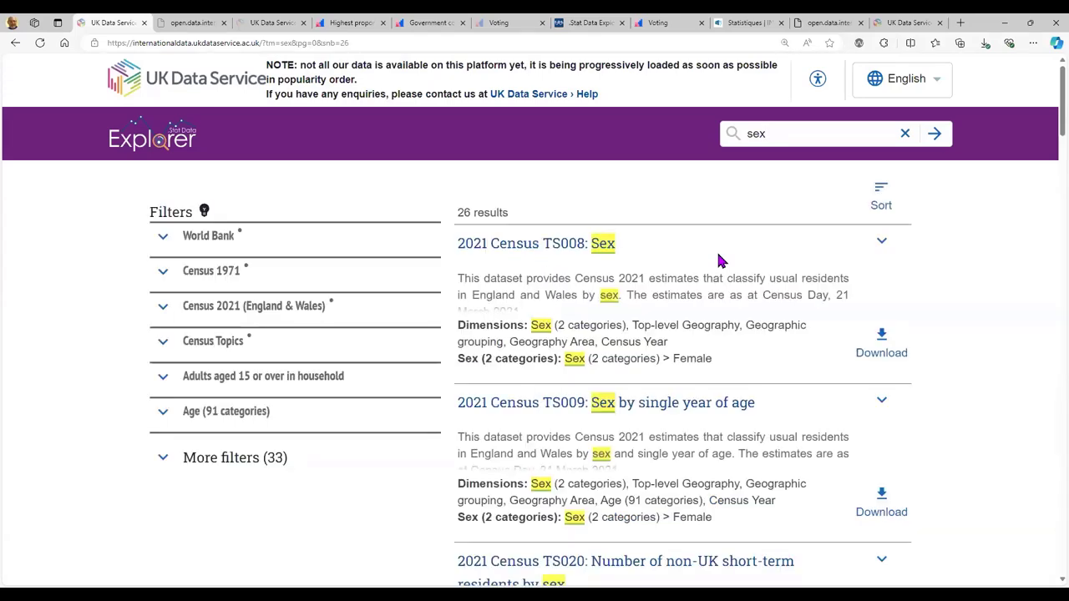
Examine the list of census datasets found for the keyword "sex".
scroll(700, 301, down, 11)
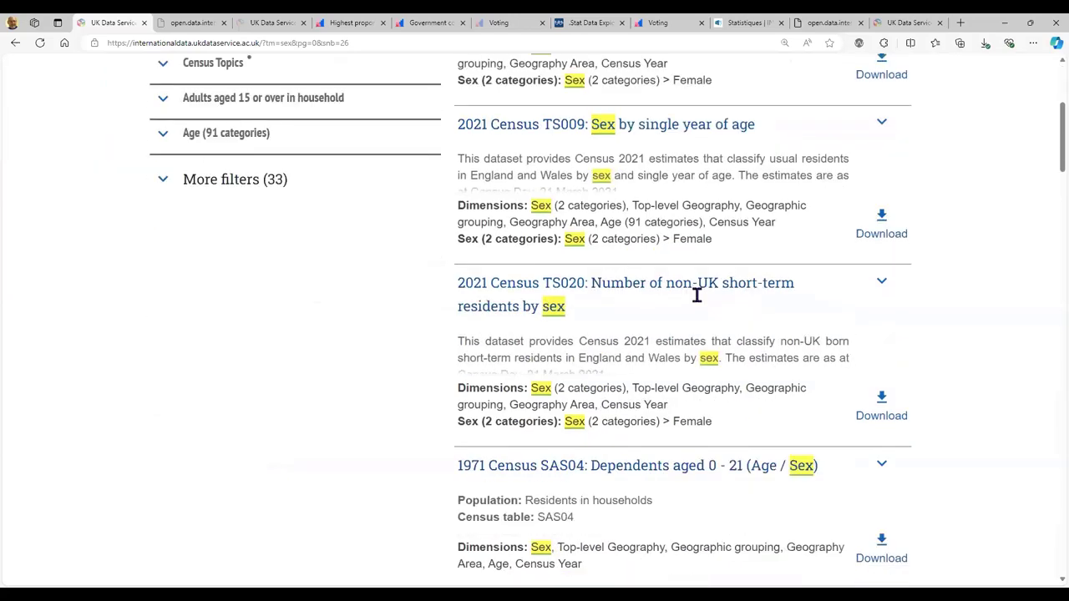
scroll(683, 314, down, 4)
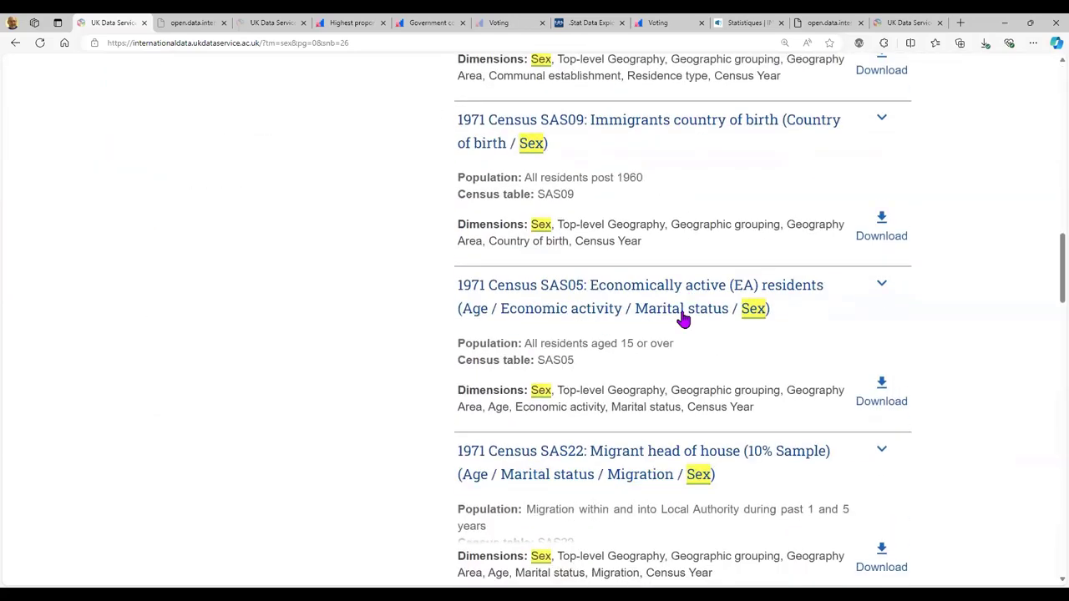
scroll(683, 315, up, 11)
scroll(680, 317, up, 4)
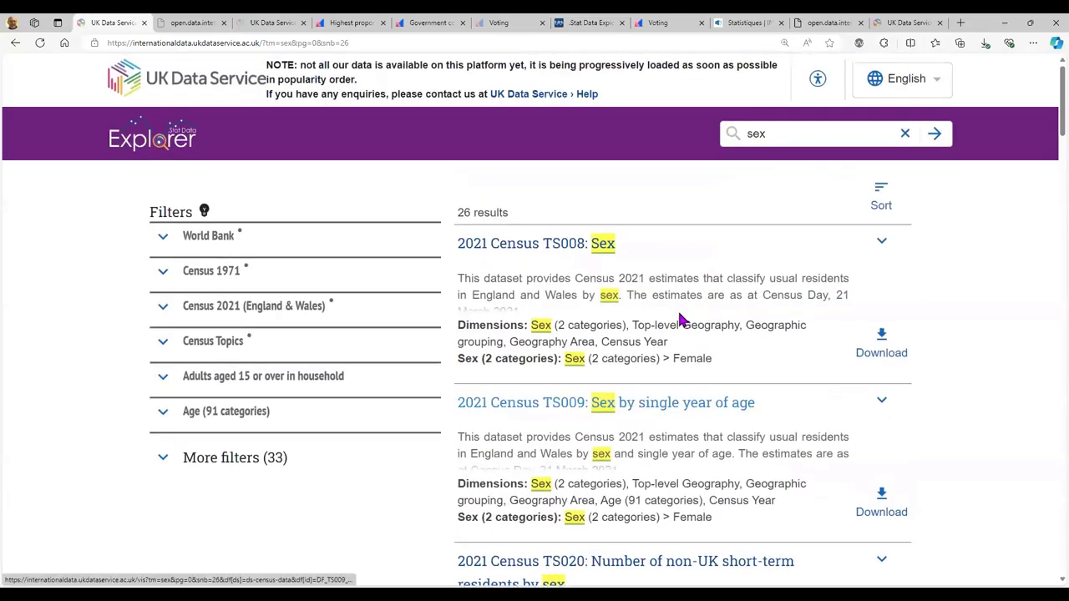
scroll(1033, 226, down, 6)
scroll(1046, 357, down, 15)
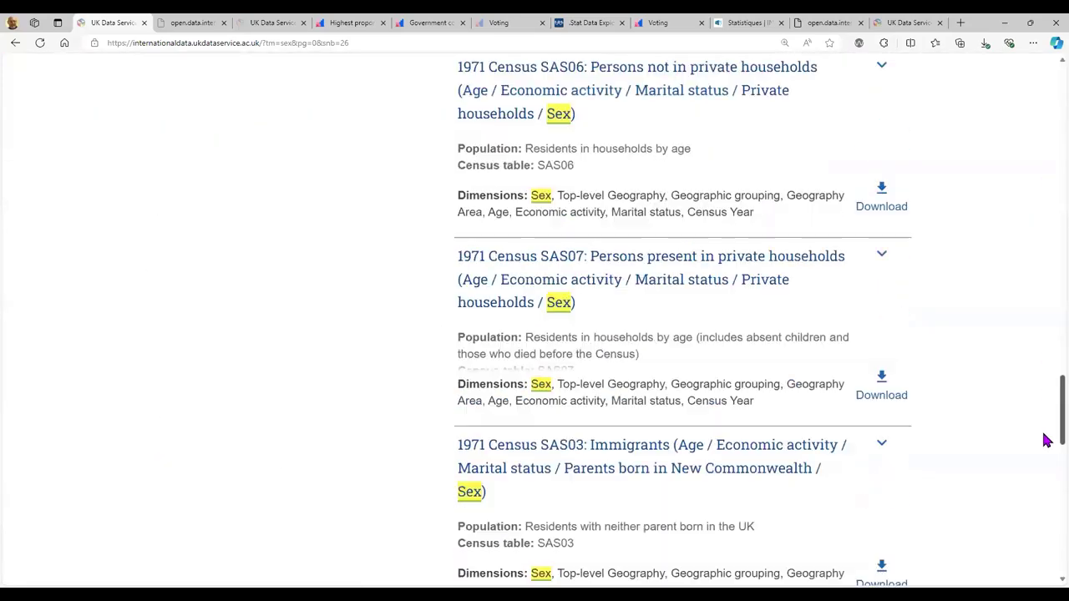
scroll(1047, 500, down, 5)
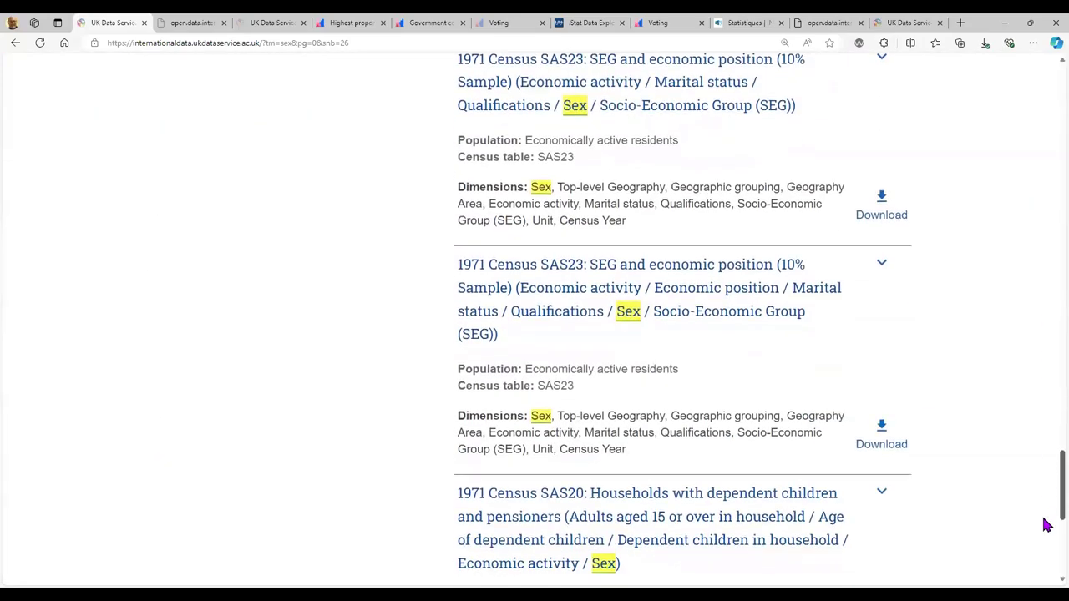
scroll(1044, 296, up, 20)
scroll(1046, 81, up, 3)
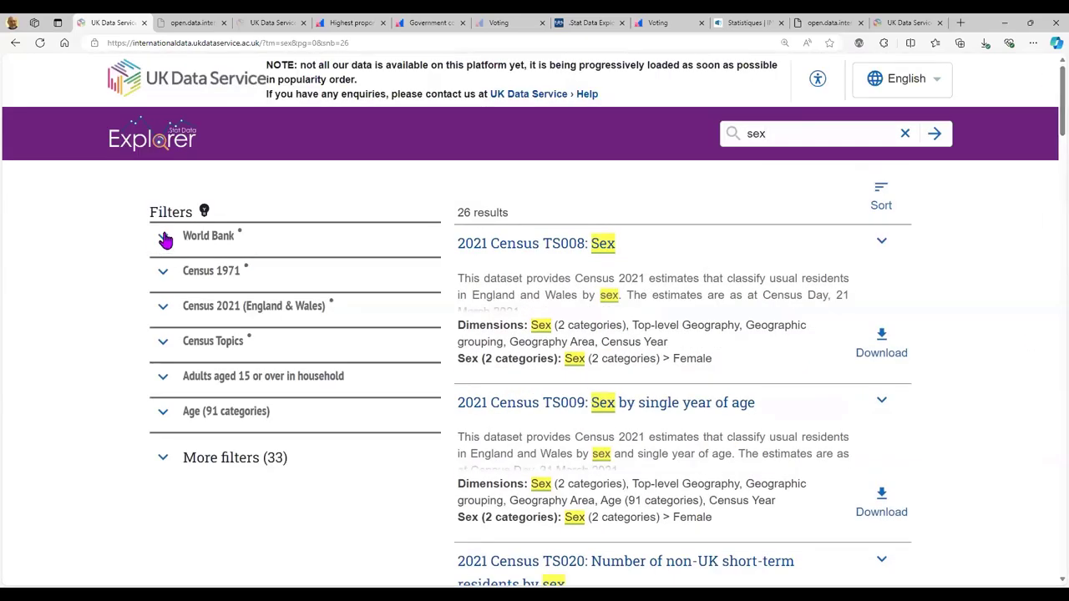
Go back to the Data Explorer home page and search for the keyword "portugal".
click(159, 142)
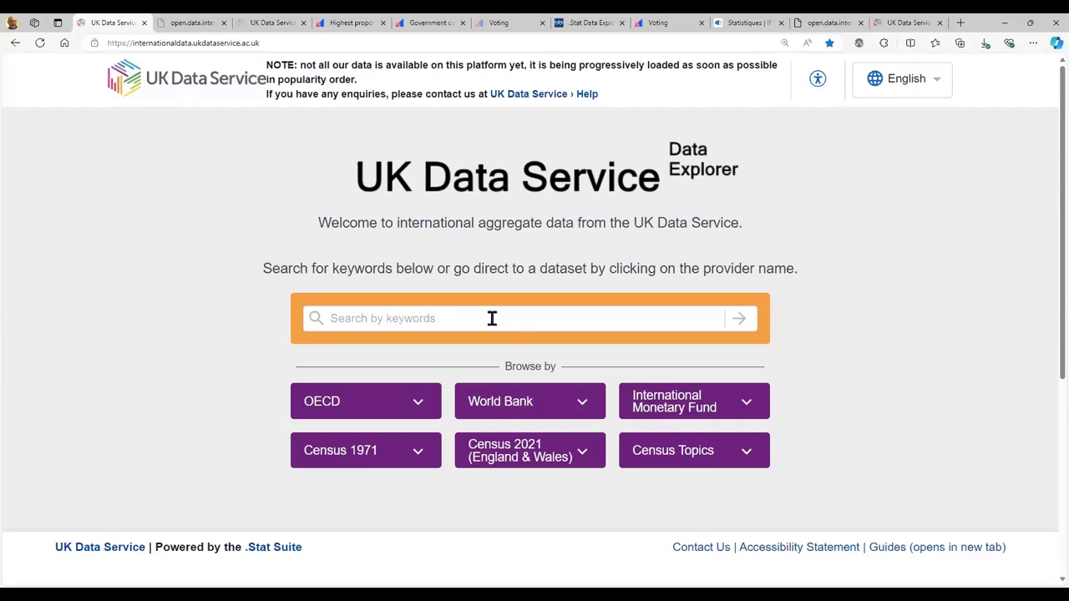
text(p)
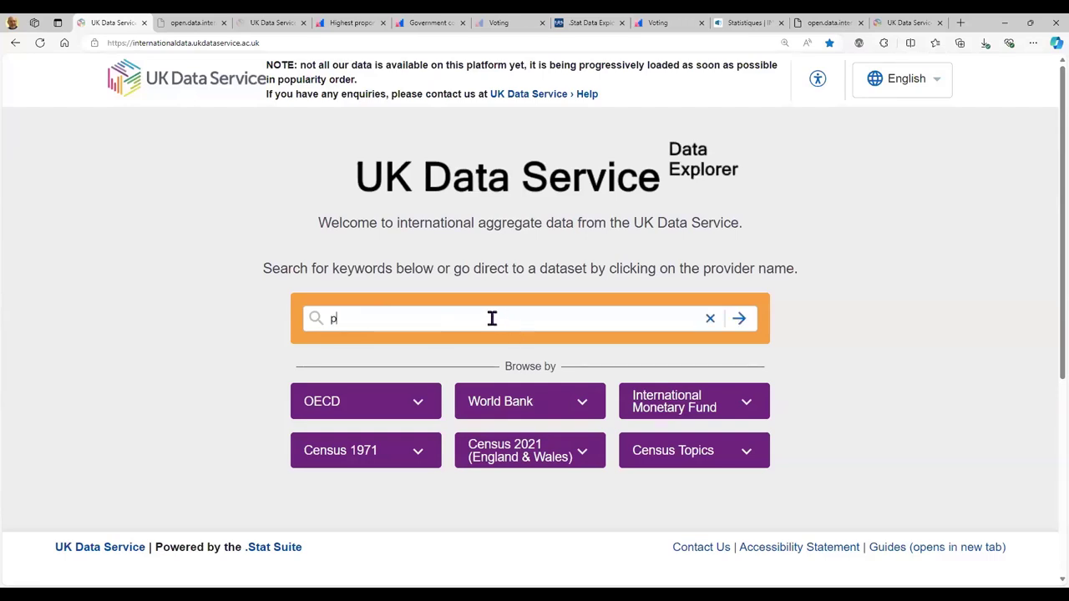
text(ortugal)
click(739, 319)
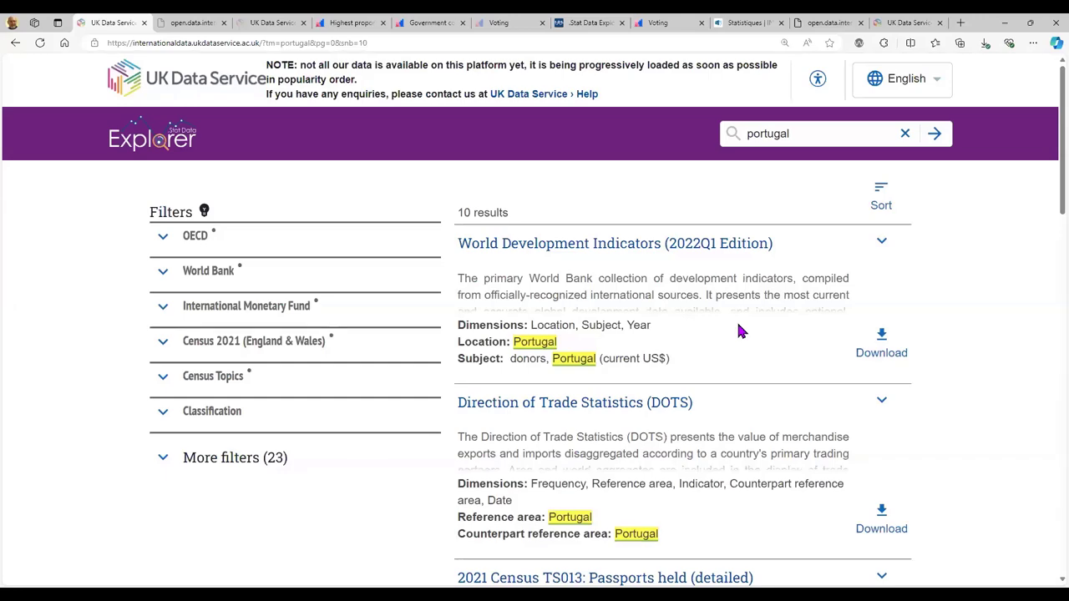
Examine the datasets listed for Portugal and the dimensions in which the country occurs.
scroll(738, 330, down, 6)
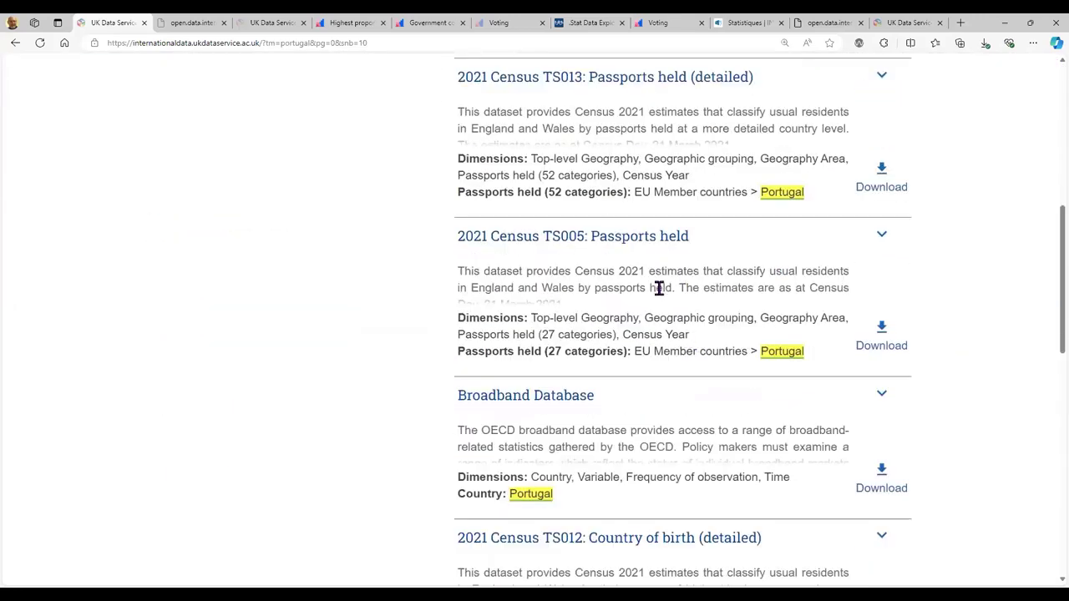
scroll(658, 287, down, 1)
scroll(650, 281, up, 2)
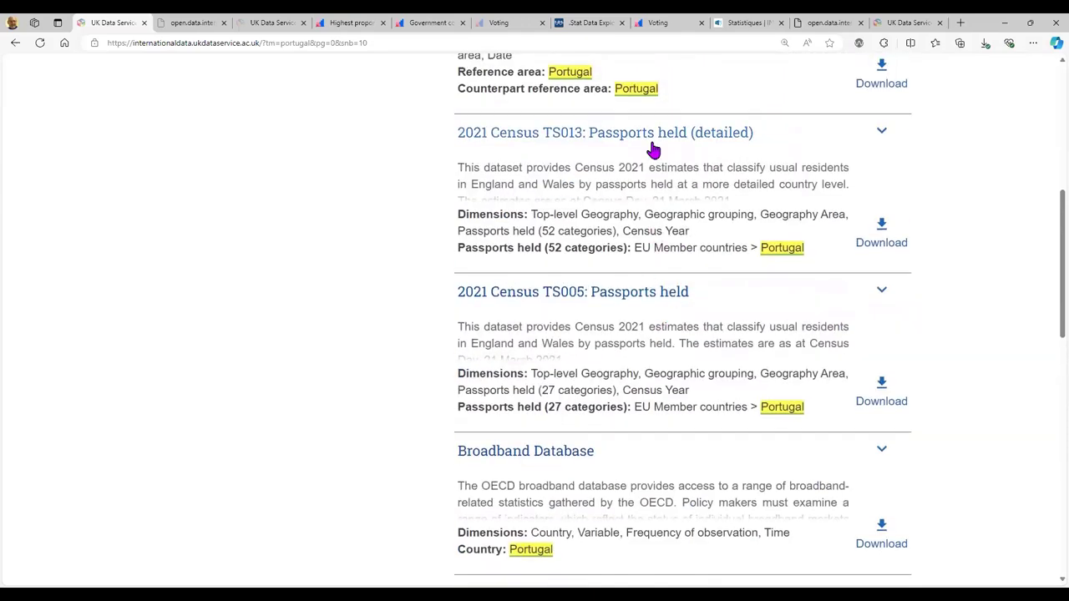
scroll(639, 288, down, 7)
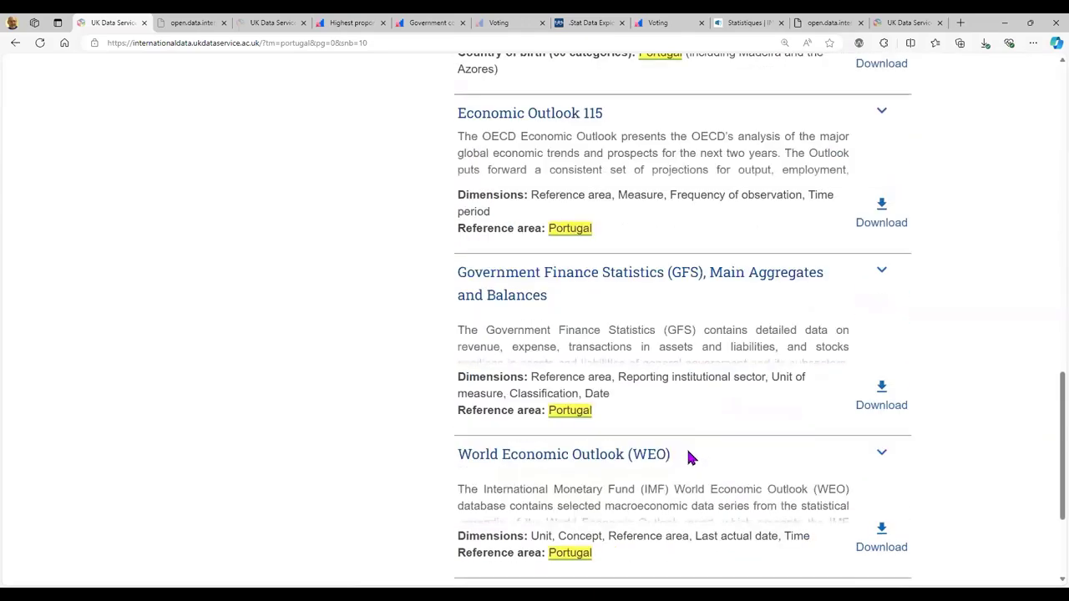
scroll(637, 198, up, 1)
scroll(660, 384, down, 4)
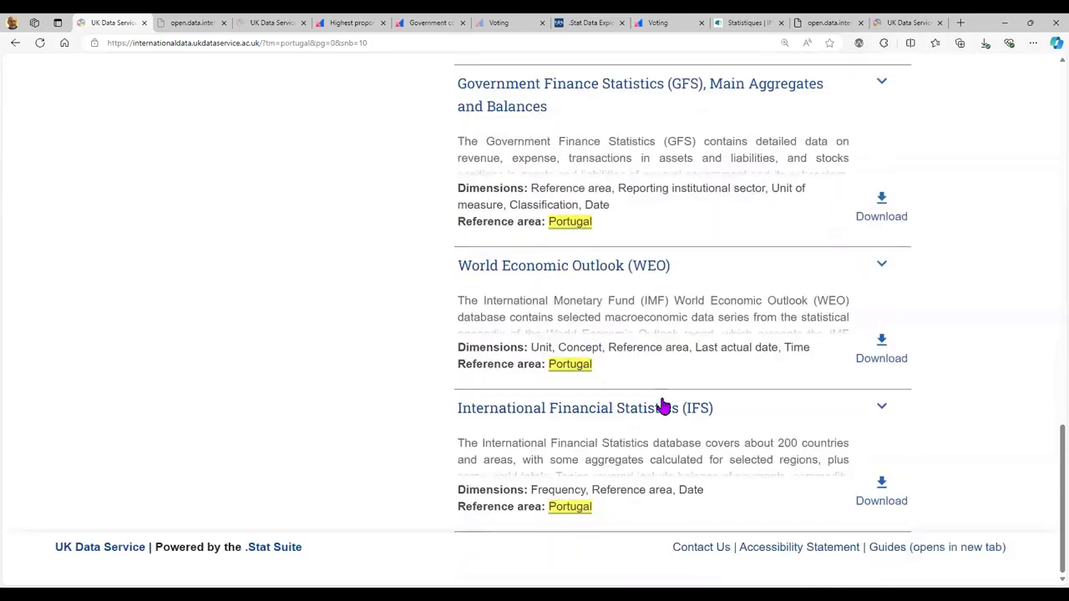
scroll(303, 340, up, 15)
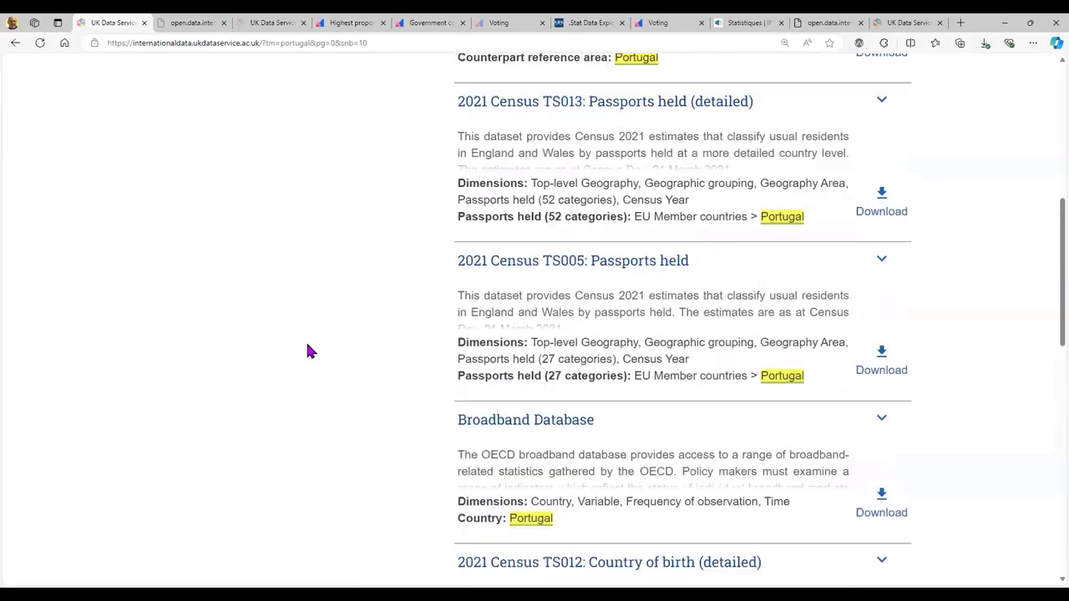
Return to the Data Explorer home page and open the OECD Economic Outlook dataset.
click(163, 77)
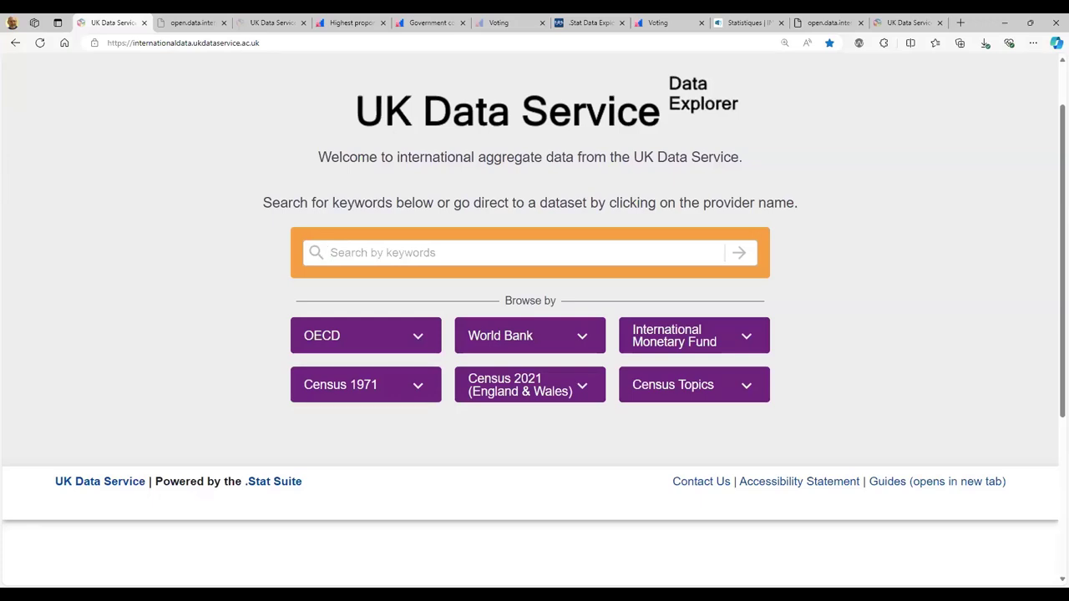
click(418, 337)
click(364, 451)
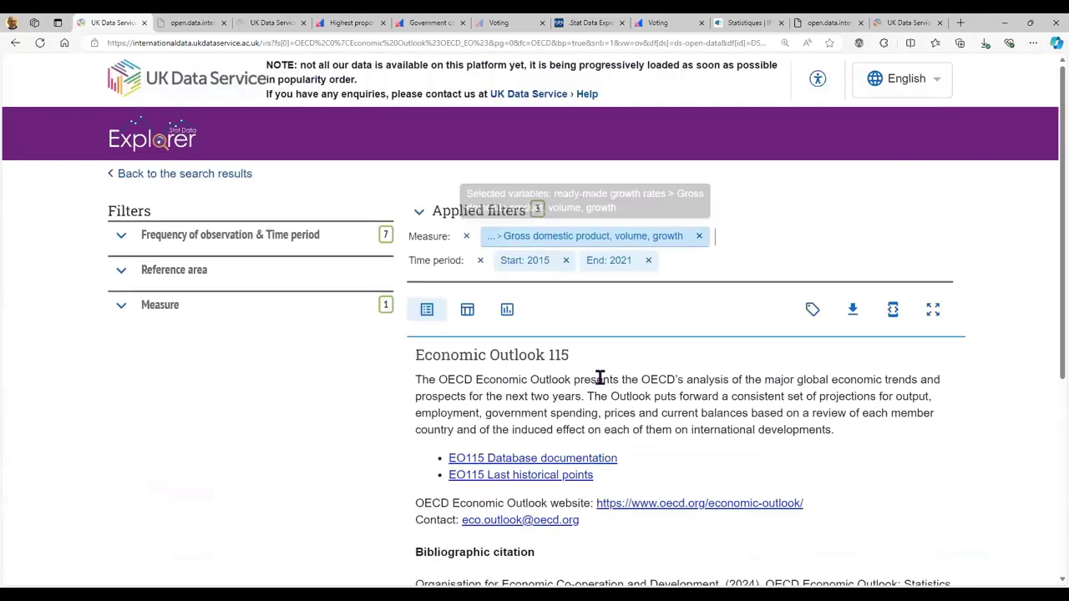
Examine the bibliographic citation in the Economic Outlook 115 overview, highlighting its text.
scroll(573, 359, down, 5)
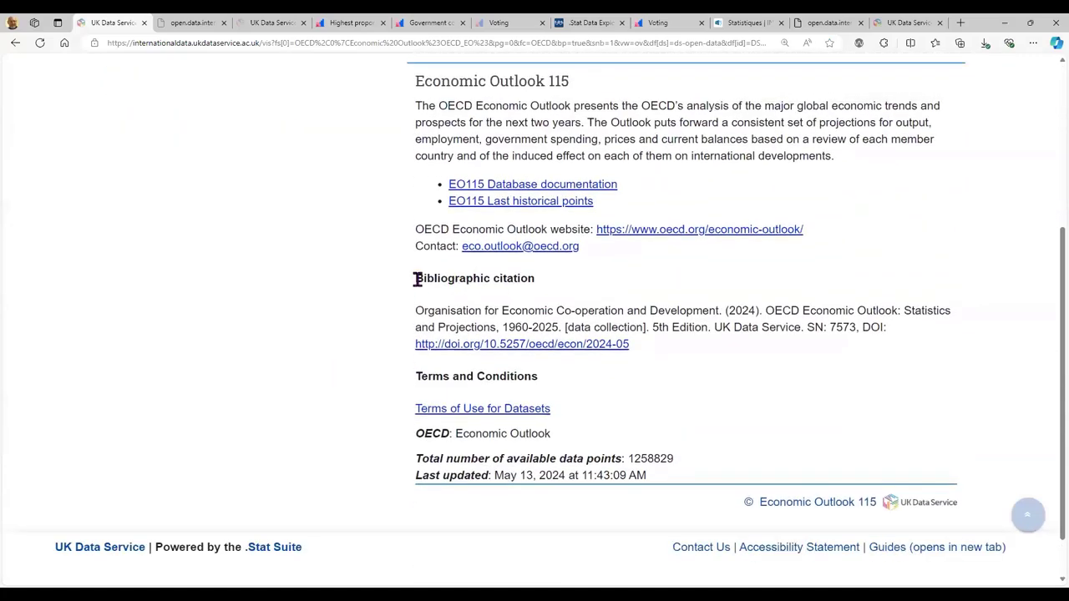
drag(416, 279, 686, 347)
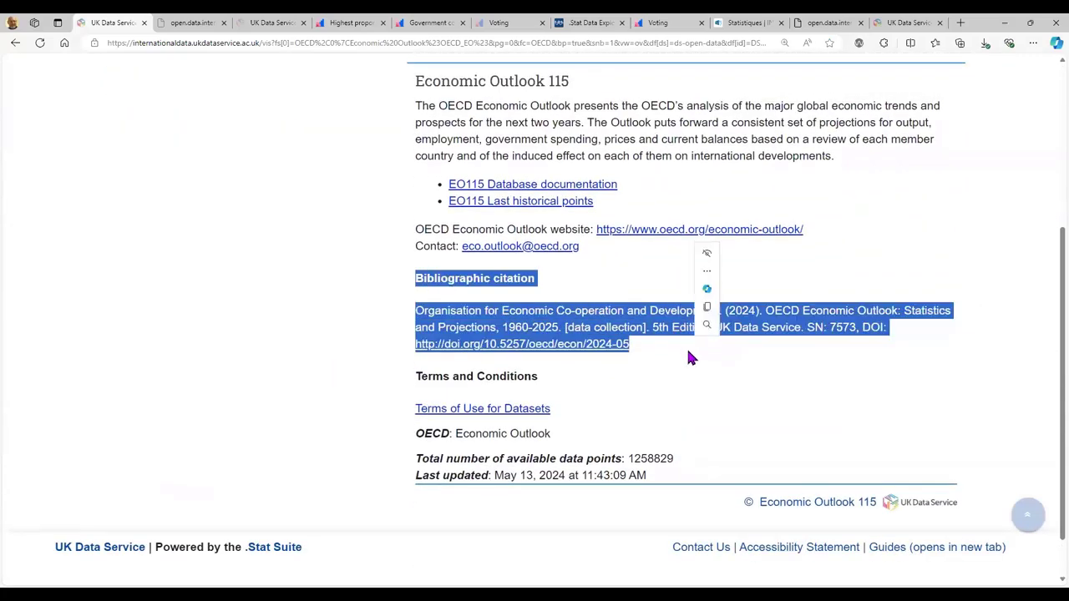
click(350, 336)
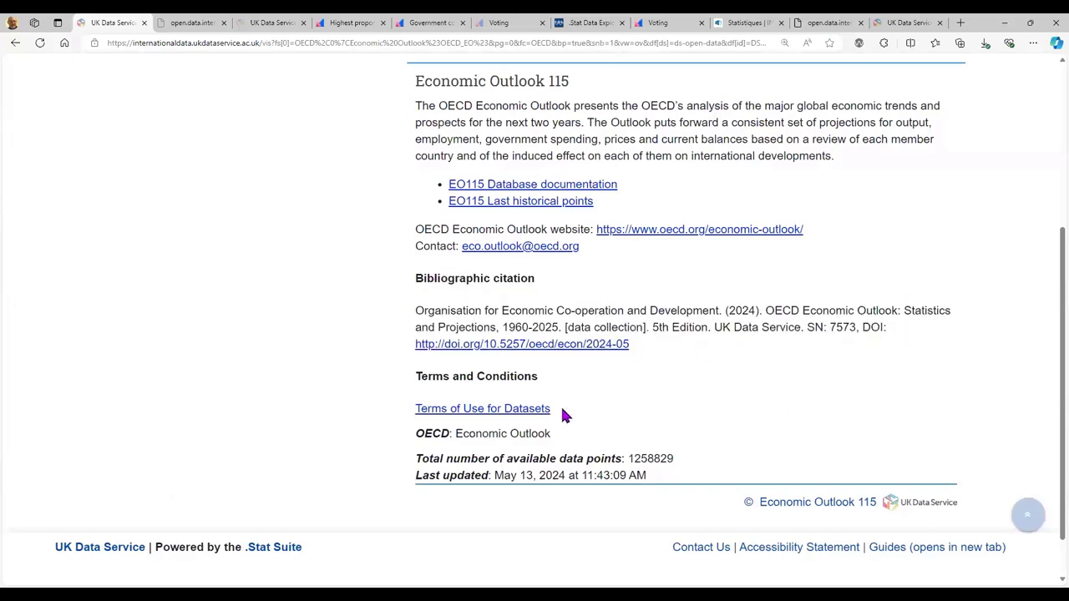
drag(416, 315, 904, 327)
click(730, 339)
Try to download the EO115 Database documentation linked in the dataset overview.
scroll(263, 358, up, 1)
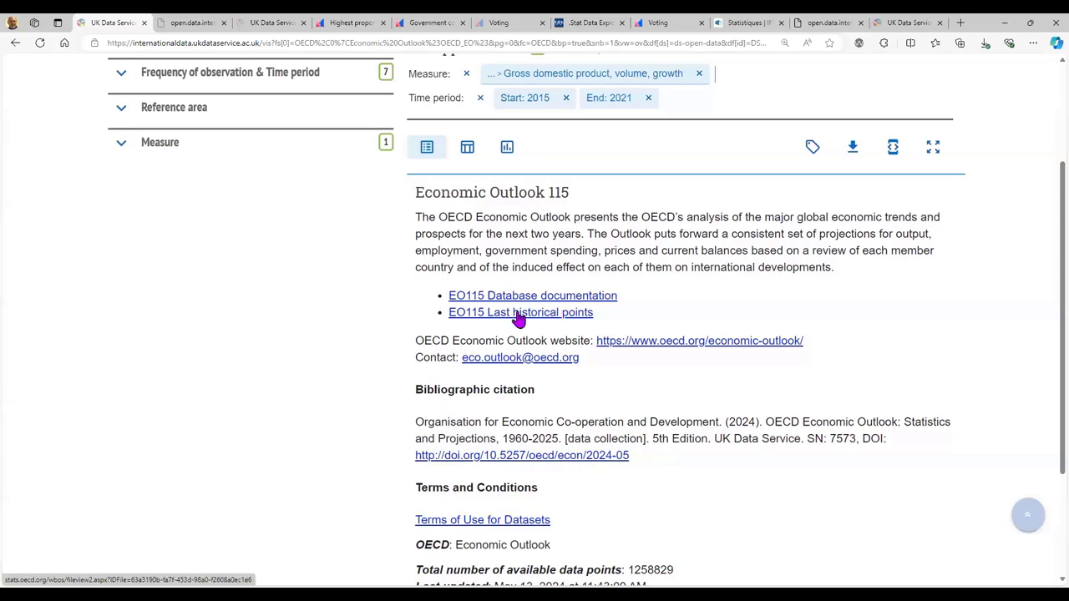
click(585, 301)
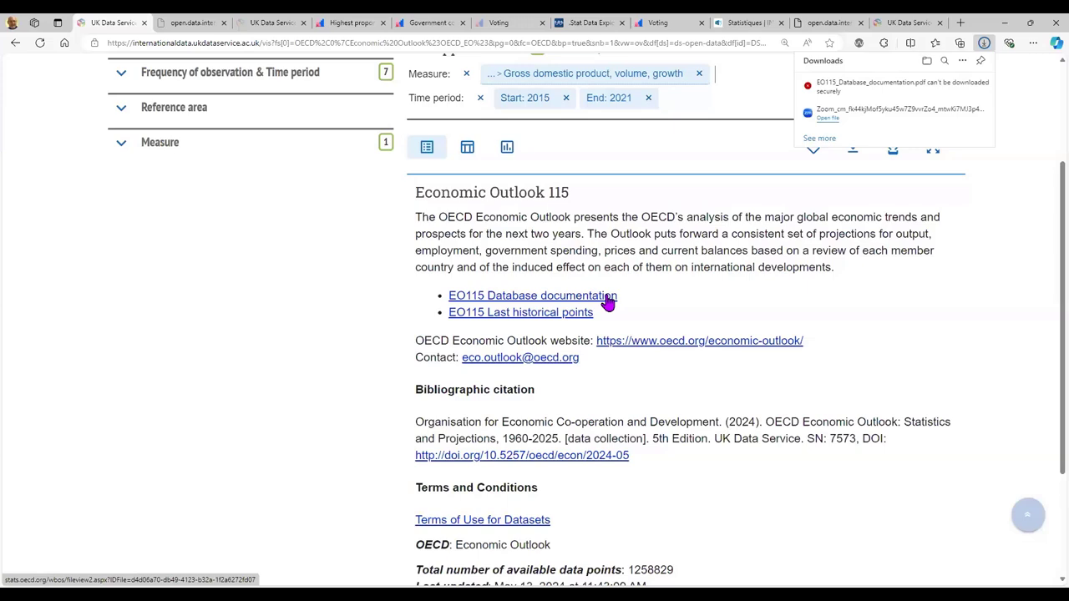
click(607, 297)
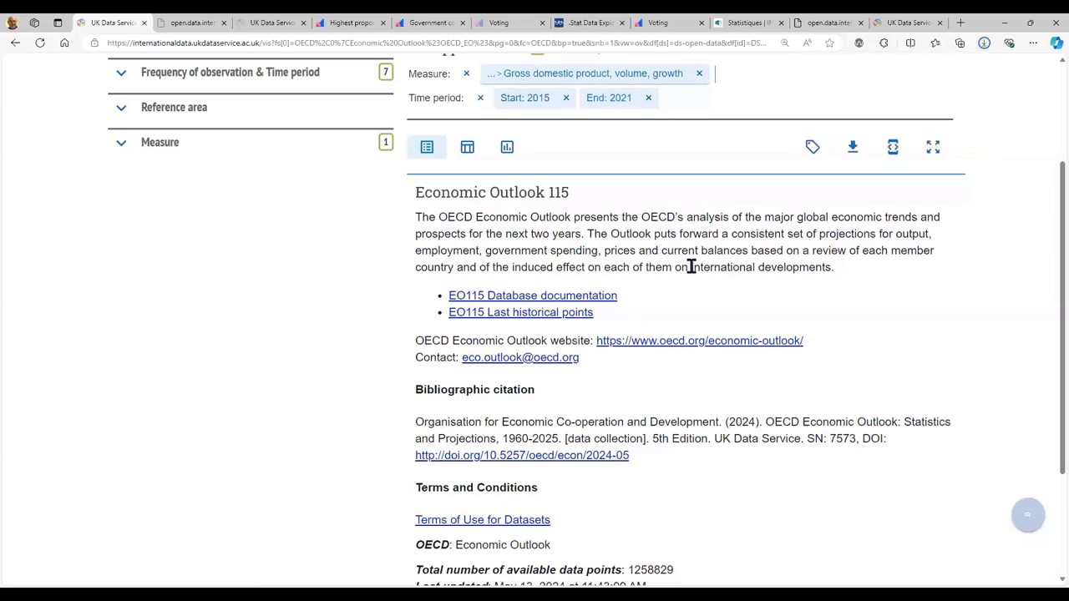
mouse_move(851, 96)
Open the Terms of Use for Datasets linked under Terms and Conditions in the dataset overview.
scroll(948, 381, down, 1)
scroll(948, 381, down, 2)
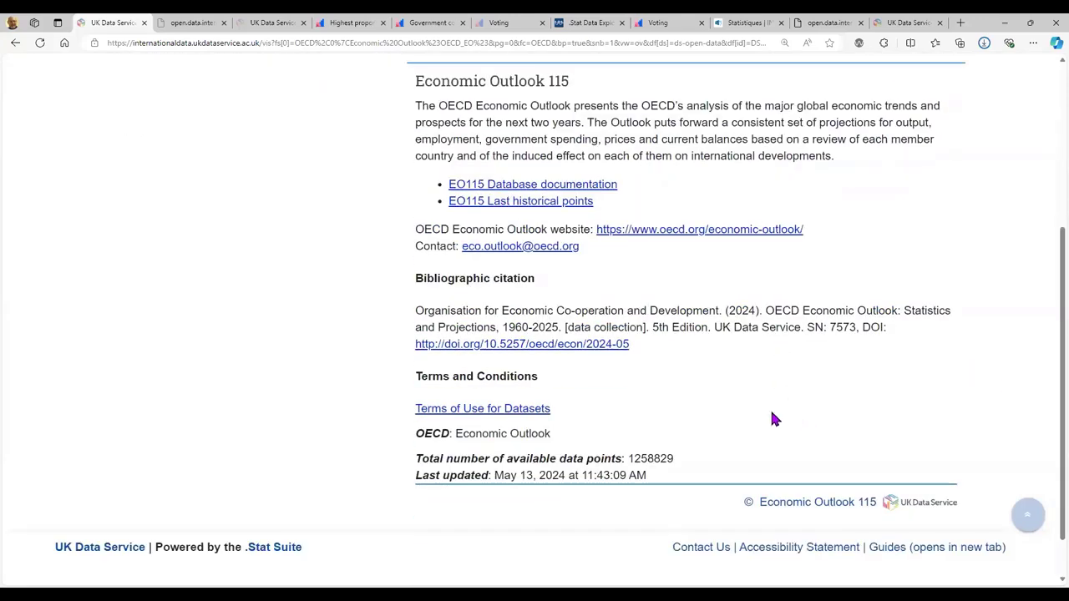
scroll(772, 417, down, 1)
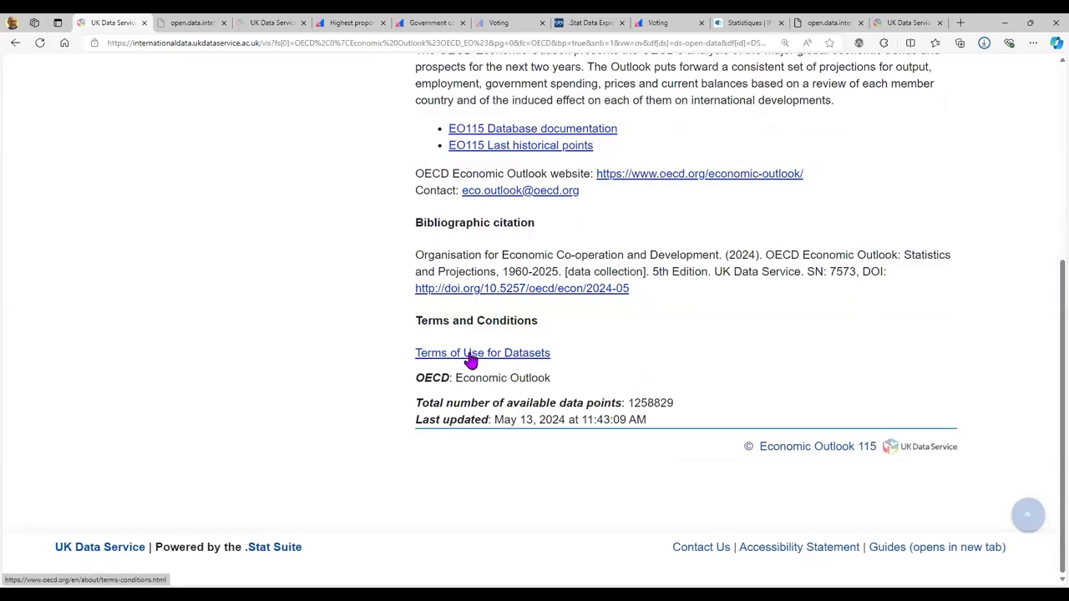
scroll(472, 359, up, 1)
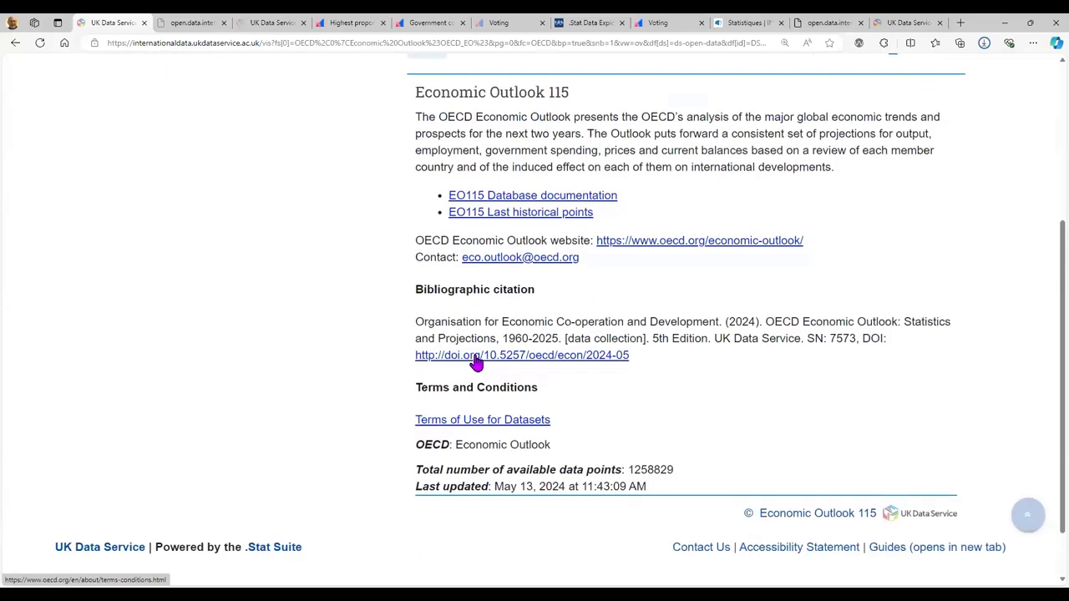
click(482, 420)
Read through the OECD terms and conditions, including the Data section, and return to the Economic Outlook 115 overview.
scroll(88, 434, down, 5)
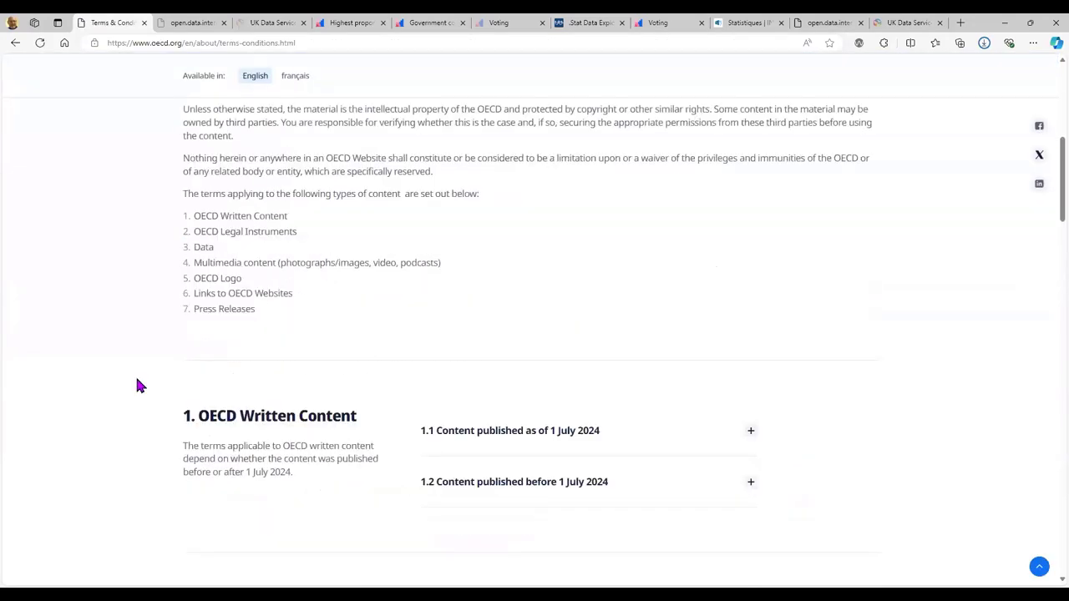
scroll(94, 355, up, 2)
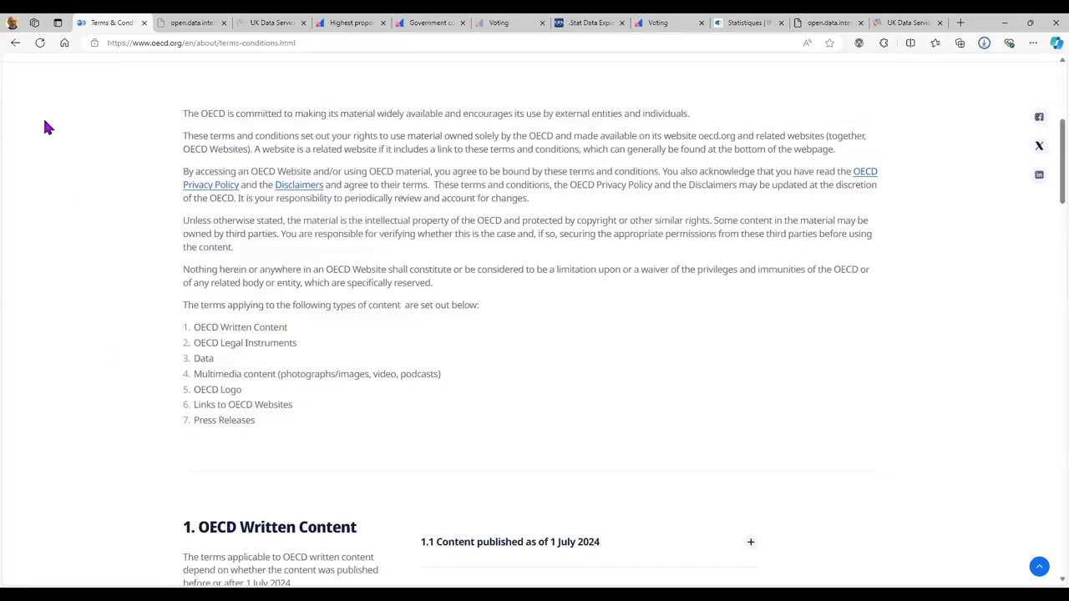
scroll(129, 278, down, 10)
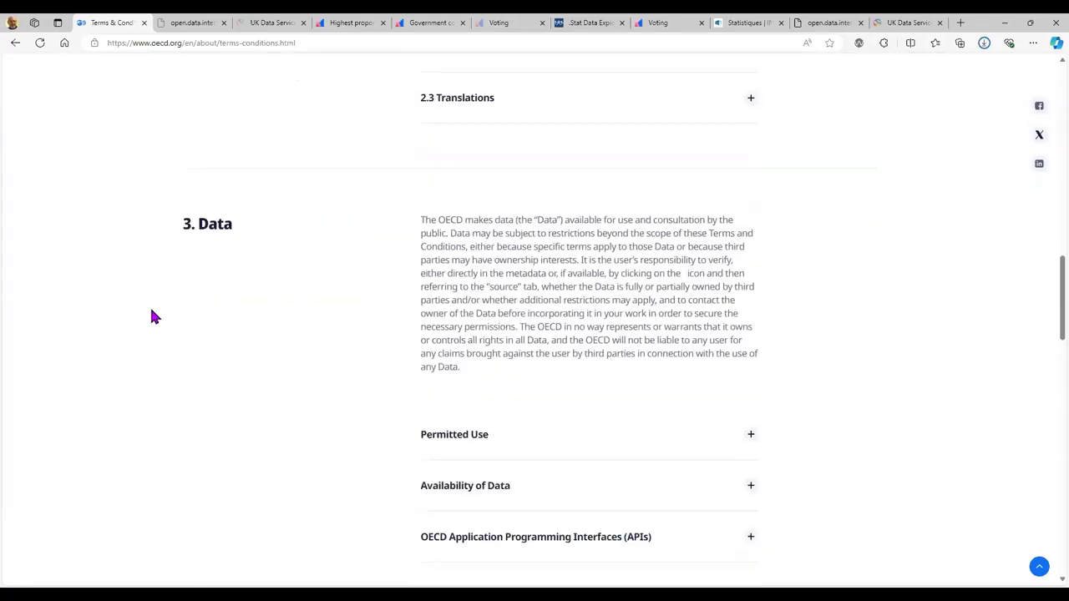
scroll(153, 312, up, 5)
scroll(155, 324, up, 8)
click(15, 42)
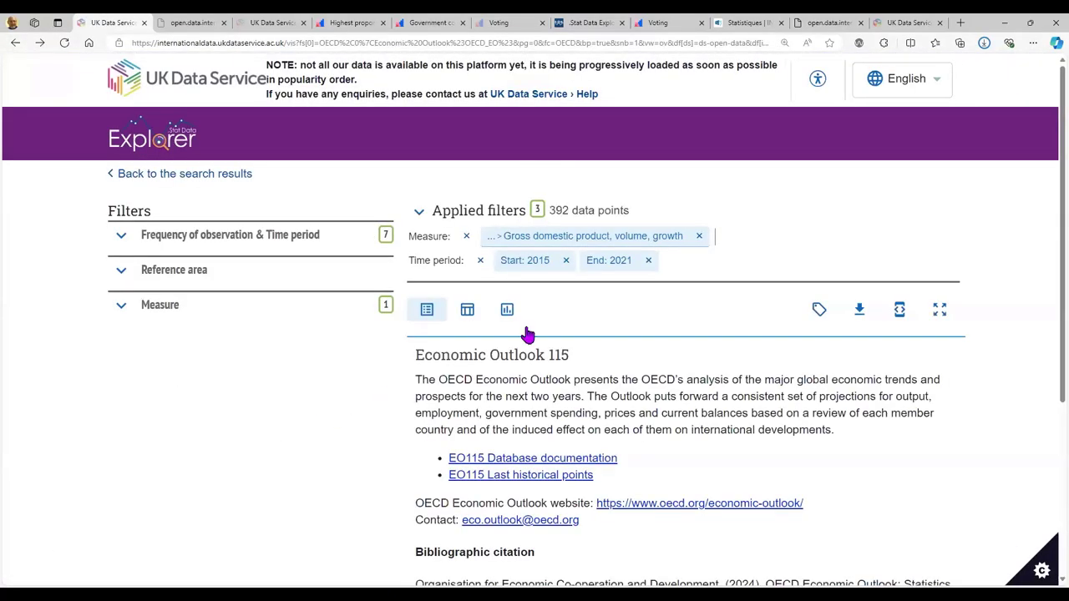
Show the Economic Outlook 115 data as a table and check which download formats are offered.
click(466, 311)
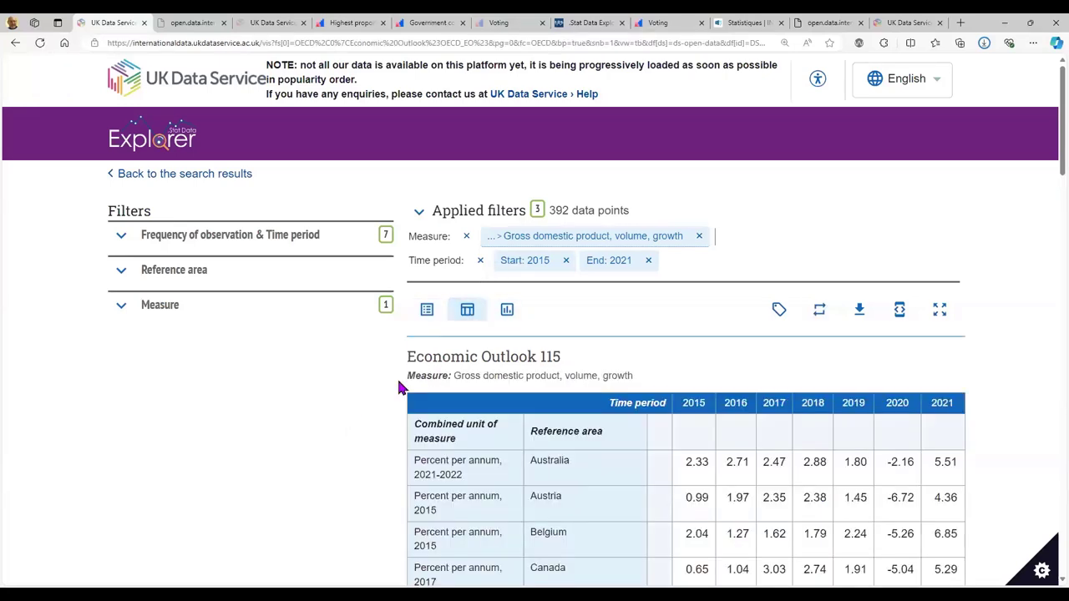
scroll(625, 386, down, 2)
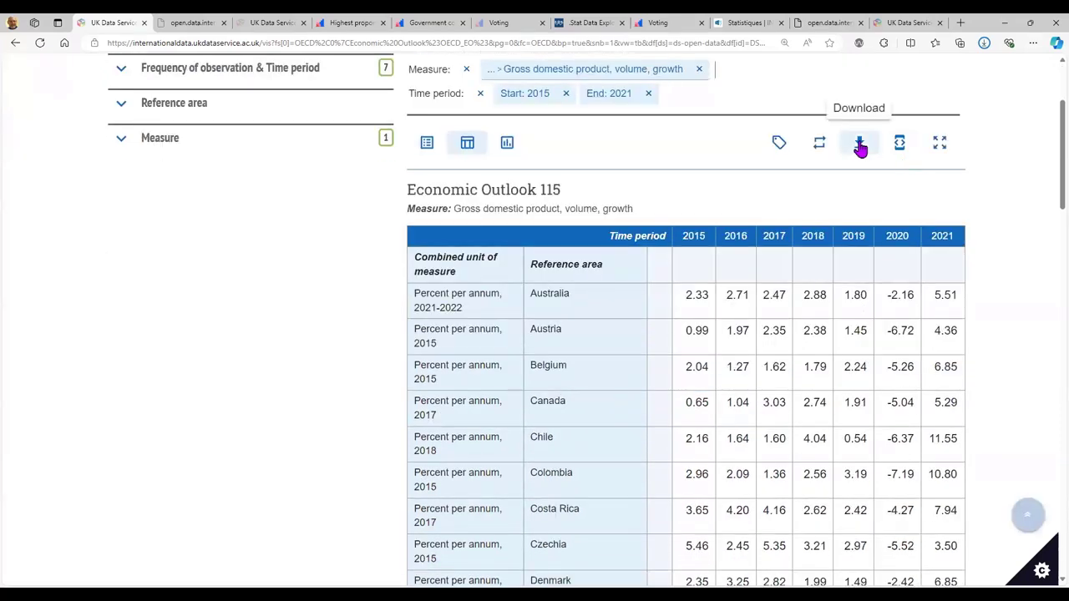
click(860, 148)
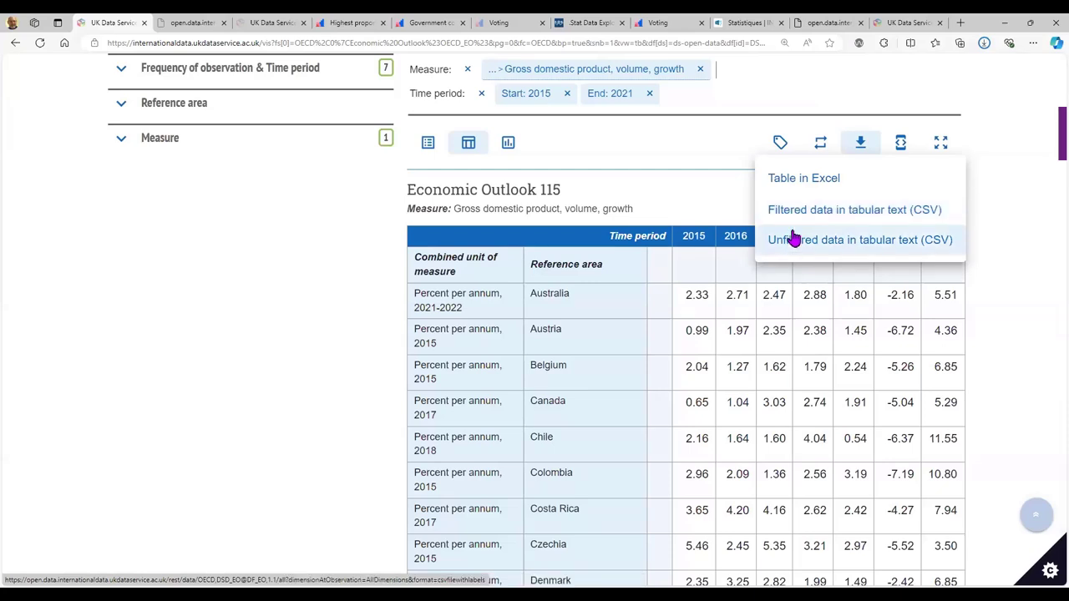
click(656, 177)
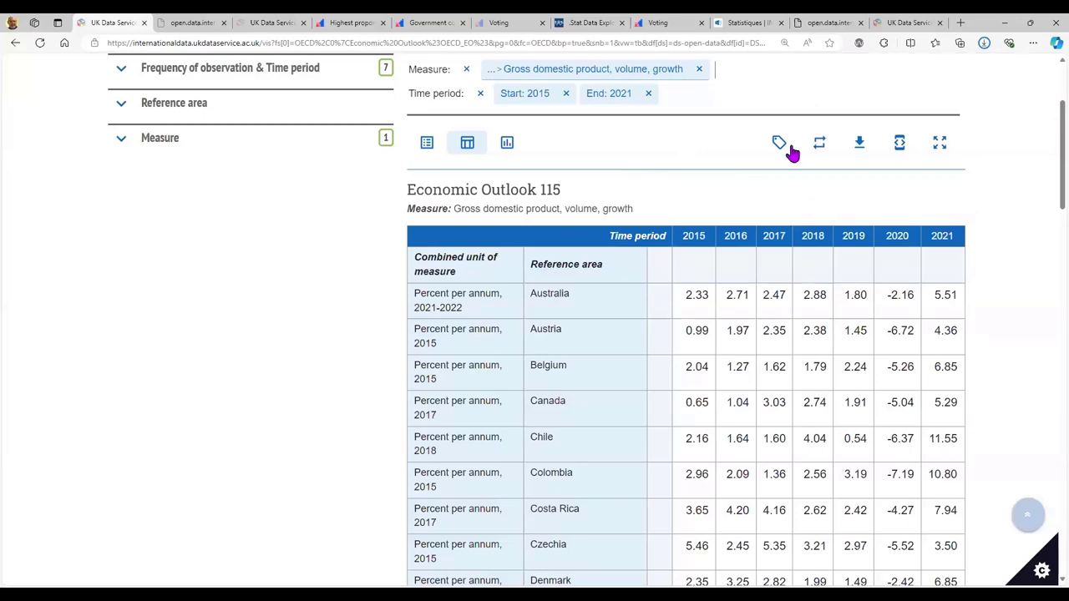
Swap the table layout's dimensions, placing Reference area in the columns and Time period in the rows.
click(818, 146)
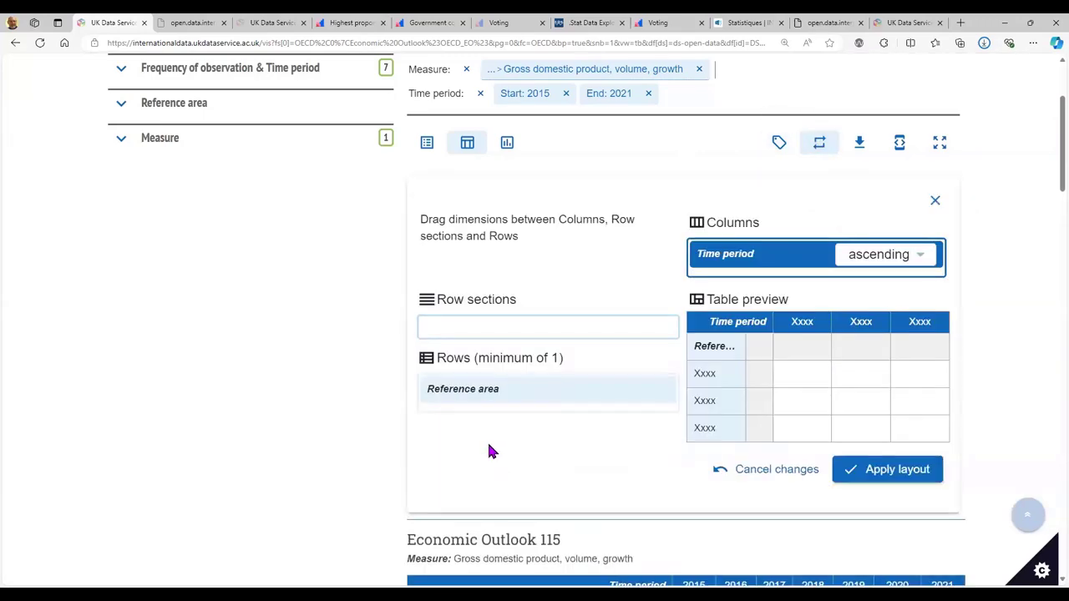
scroll(489, 446, down, 3)
scroll(727, 231, up, 2)
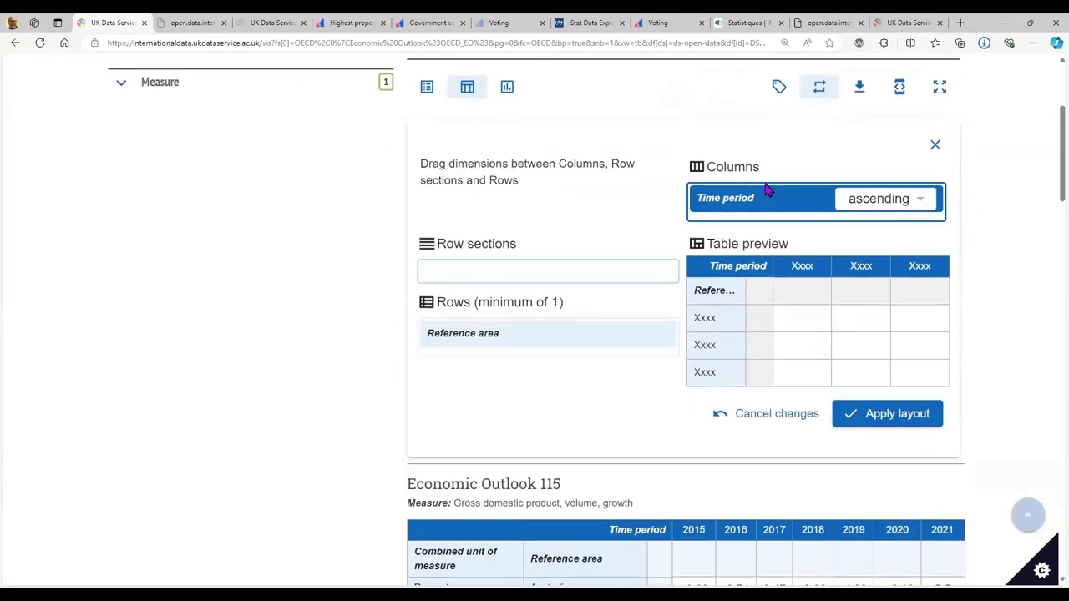
drag(771, 200, 473, 365)
drag(460, 318, 743, 202)
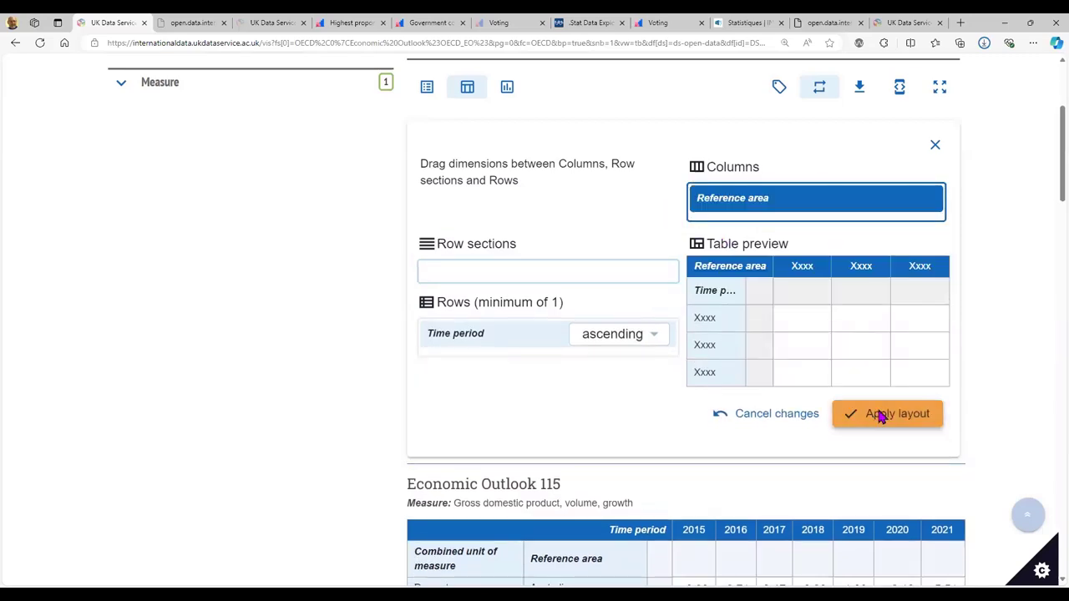
Set the Time period sort order to descending and apply the table layout.
click(610, 336)
click(609, 361)
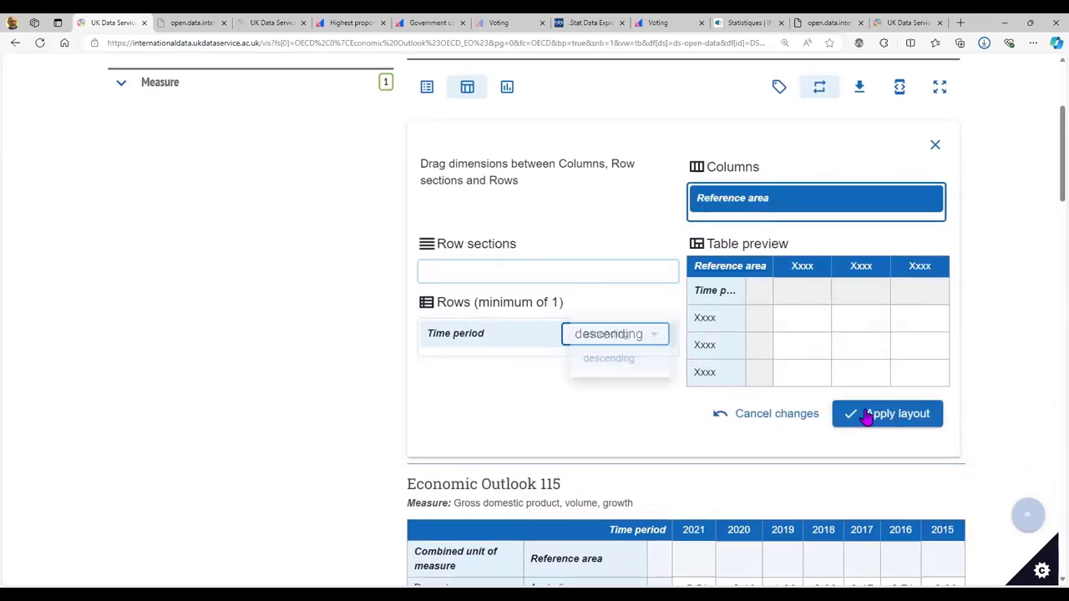
click(889, 413)
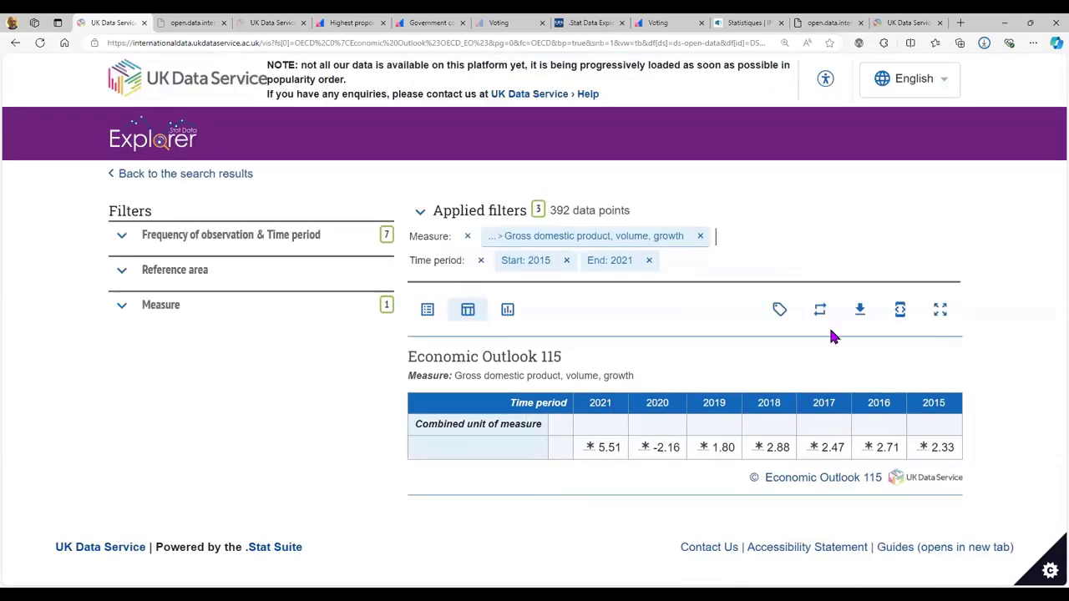
Try the Identifier labels, and set the Economic Outlook 115 table to show both names and identifiers.
click(780, 312)
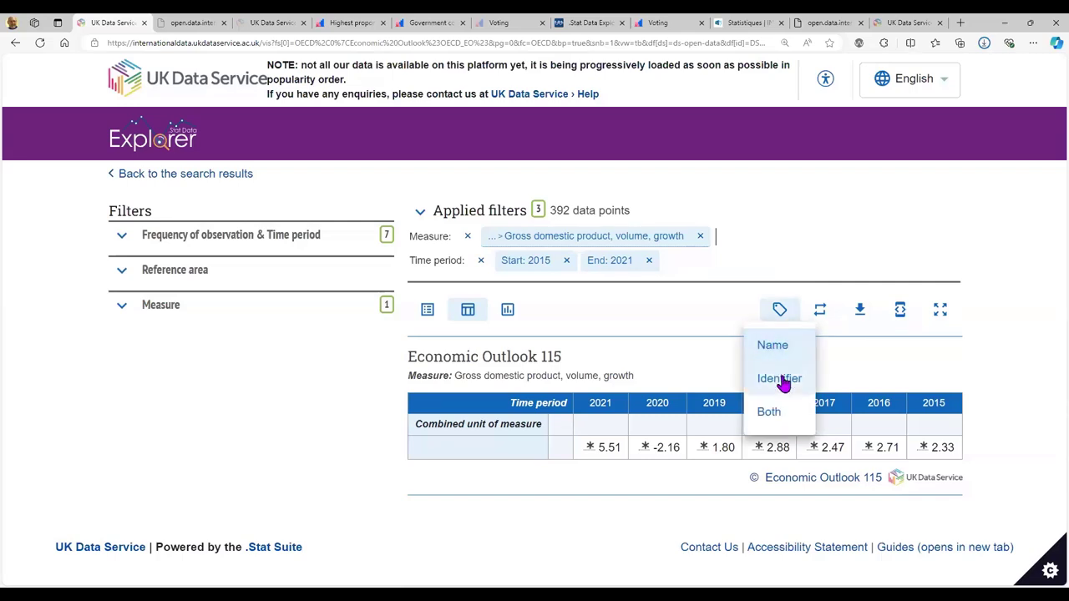
click(783, 378)
click(779, 312)
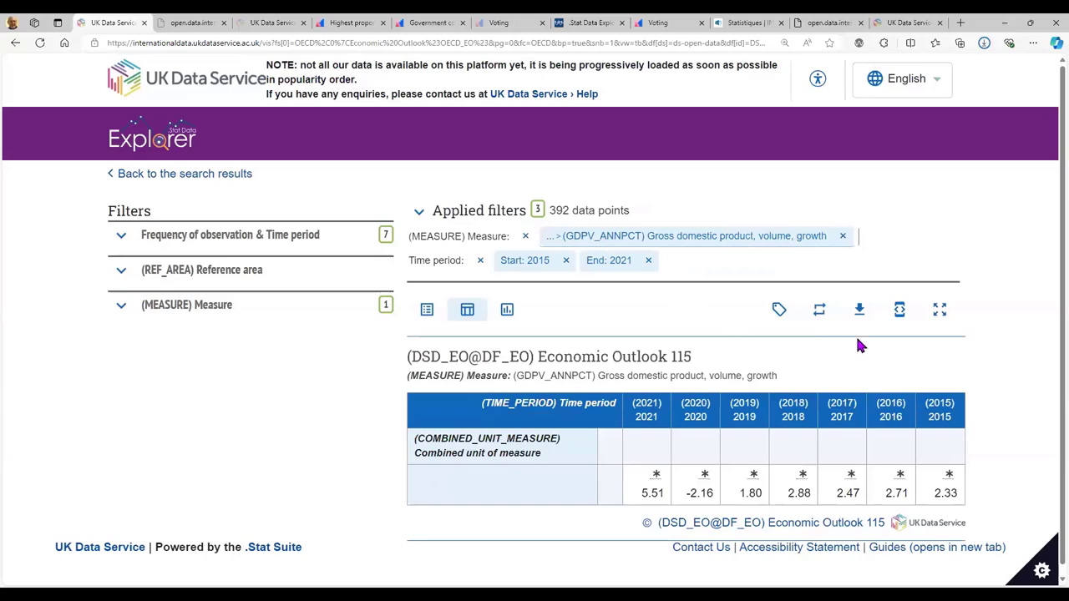
Open the Developer API query builder and highlight the data query URL in the Flat SDMX flavour for review.
click(899, 311)
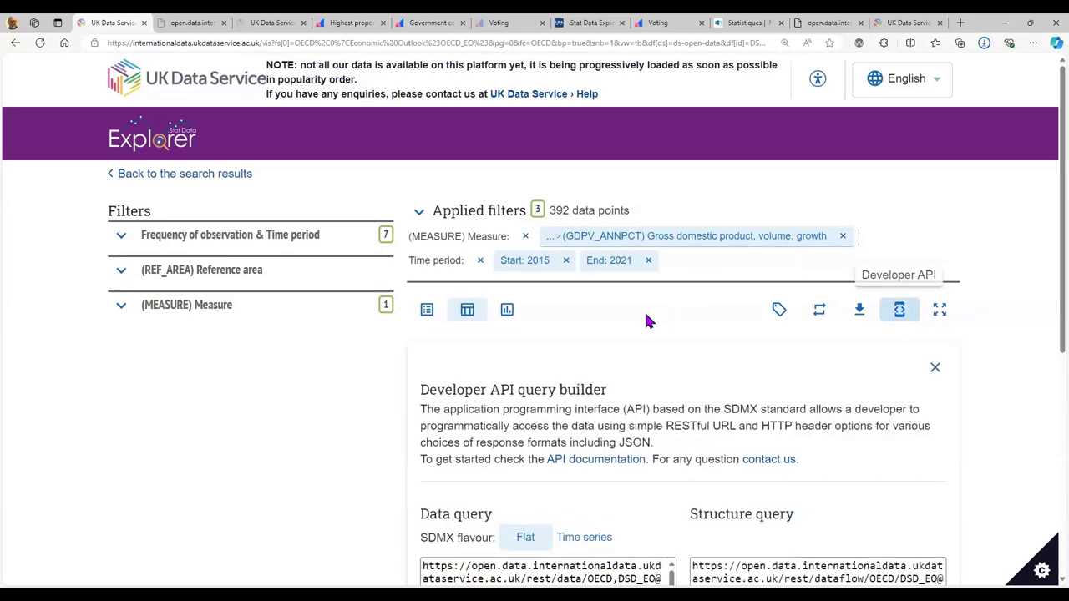
scroll(634, 321, down, 2)
scroll(632, 324, down, 2)
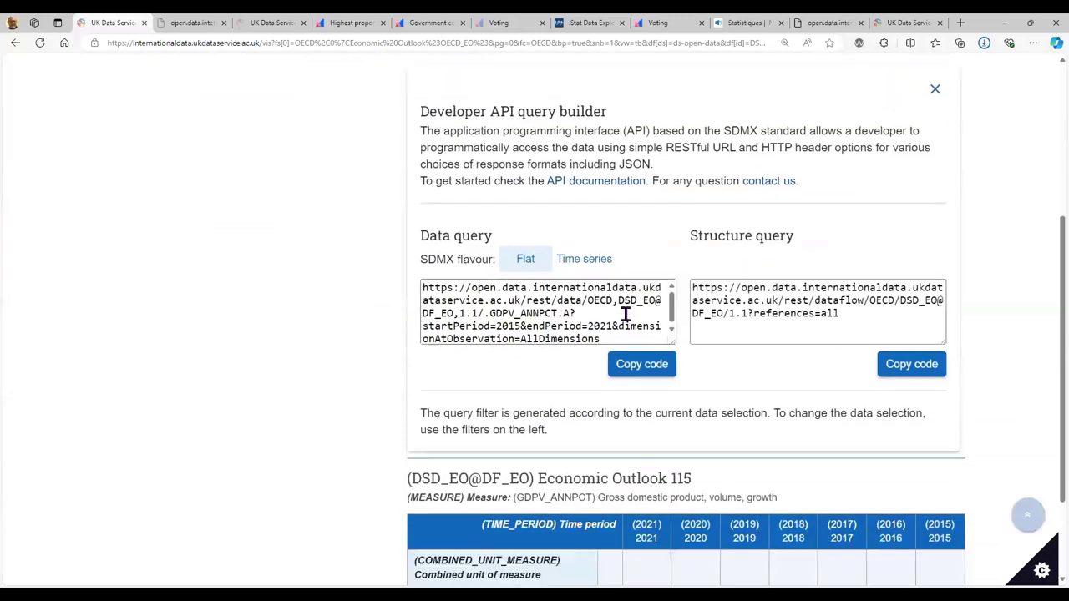
click(532, 294)
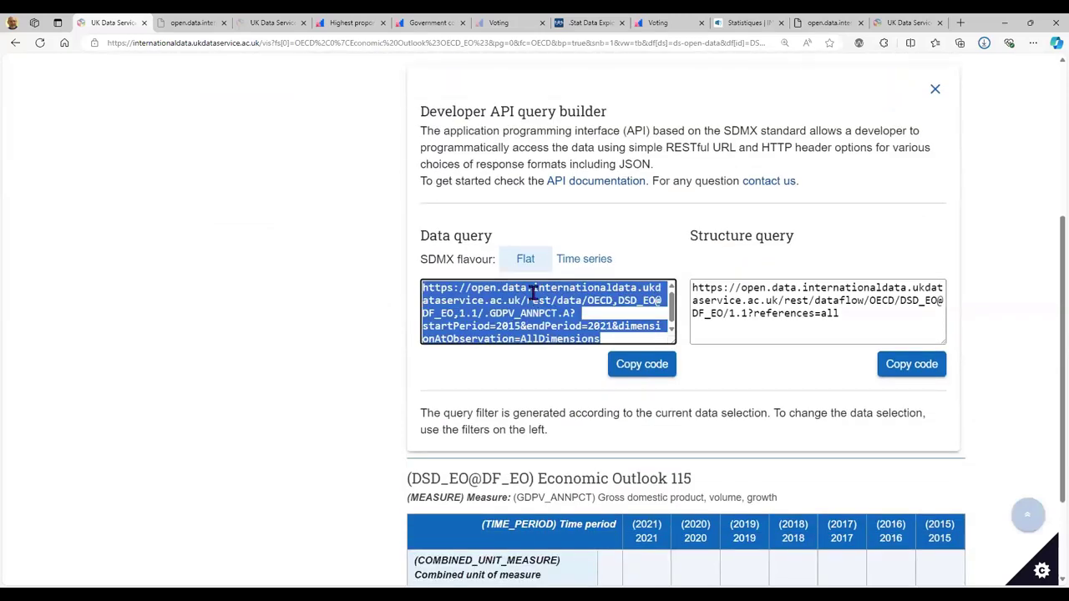
click(671, 337)
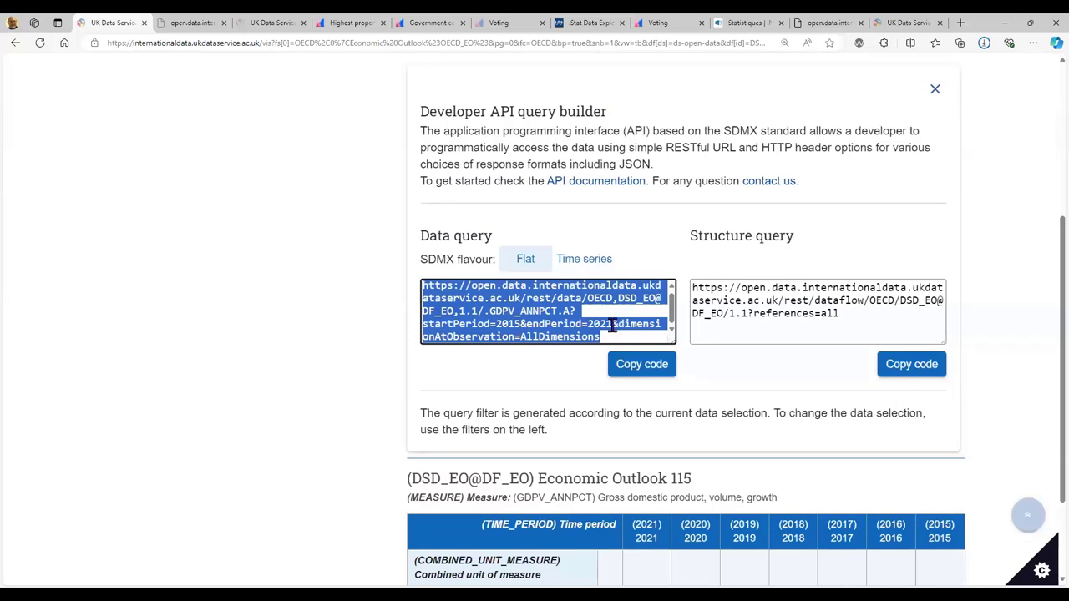
Highlight the structure query URL and review the API queries alongside the coded Economic Outlook 115 table.
drag(863, 329, 691, 288)
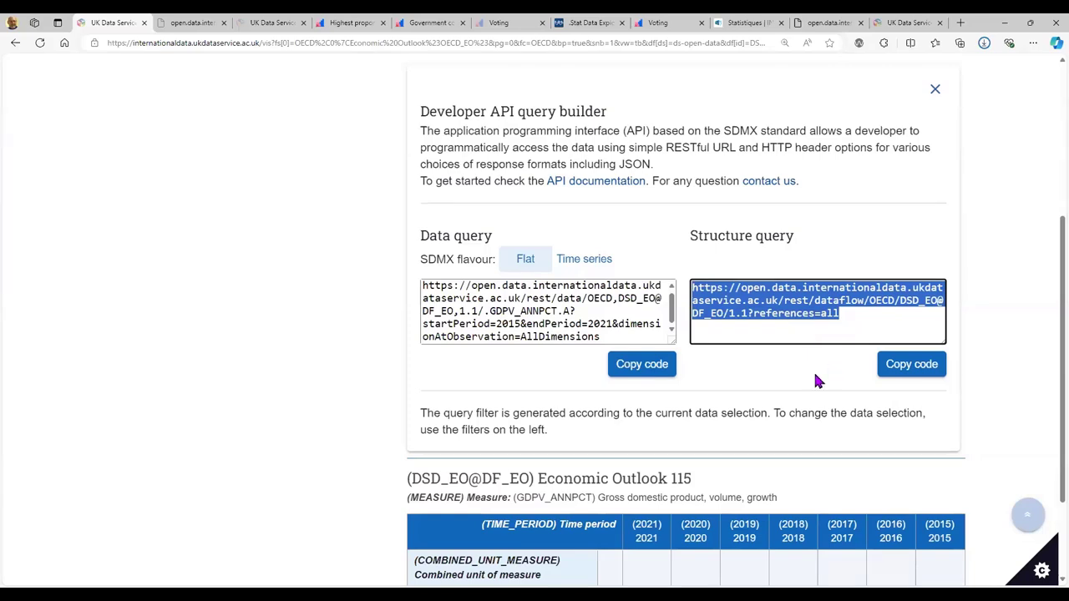
scroll(727, 377, down, 1)
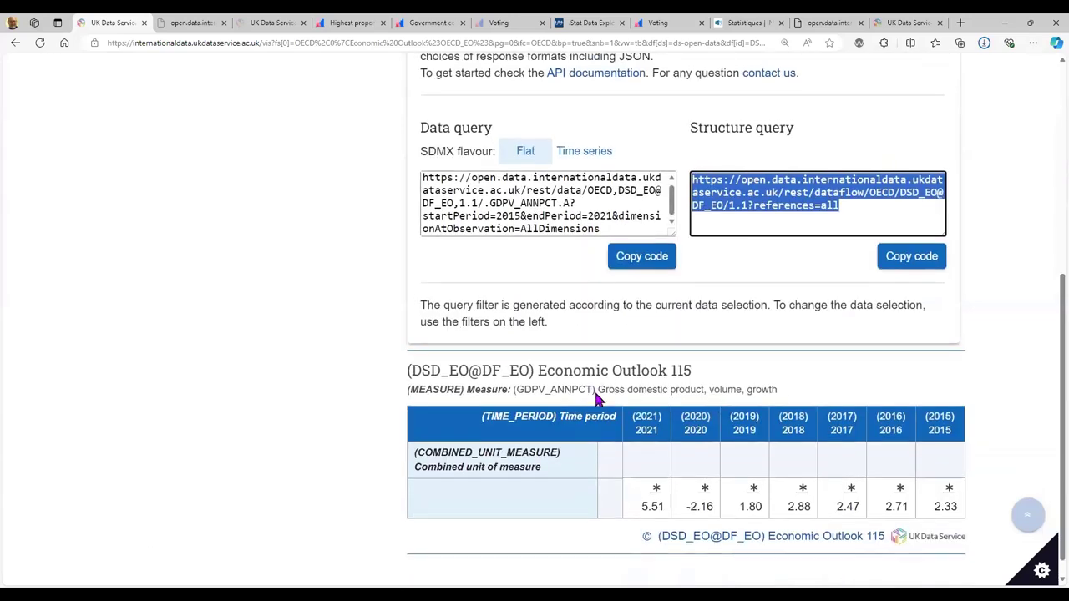
scroll(595, 400, up, 2)
click(639, 283)
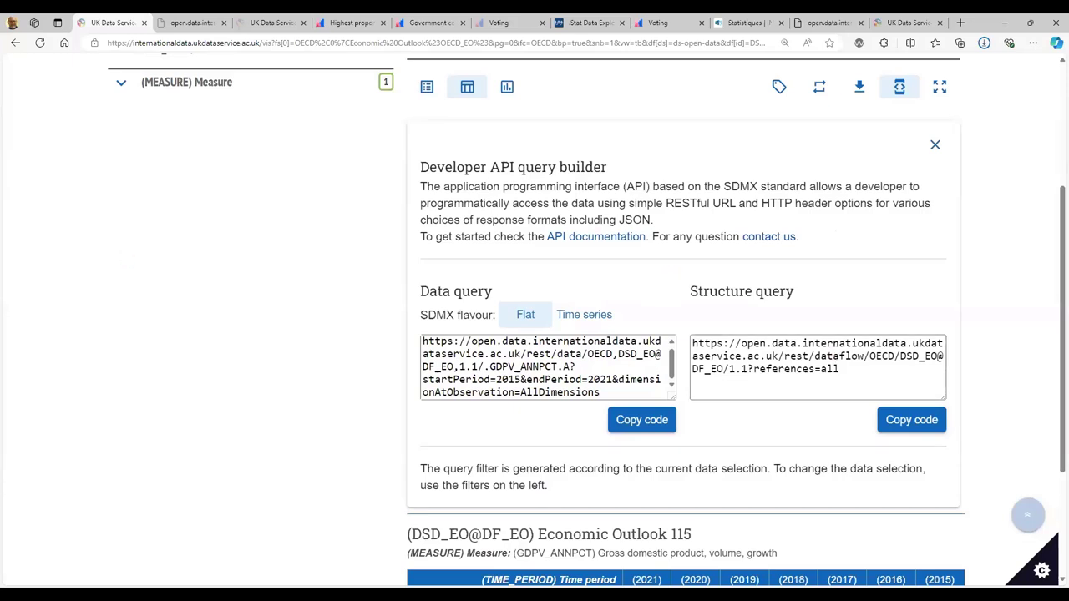
scroll(710, 351, down, 2)
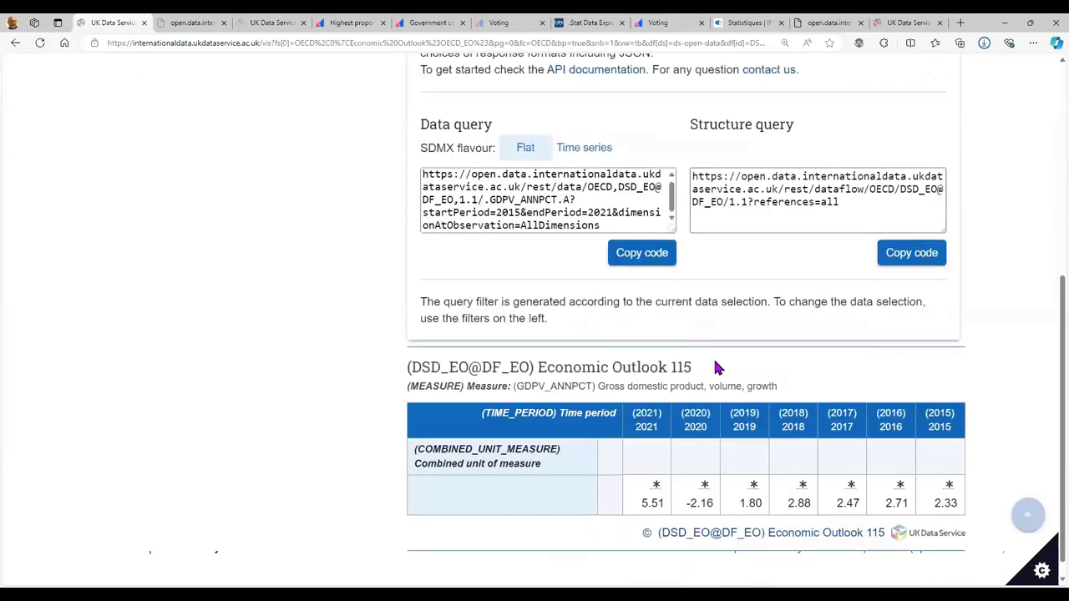
scroll(712, 364, down, 1)
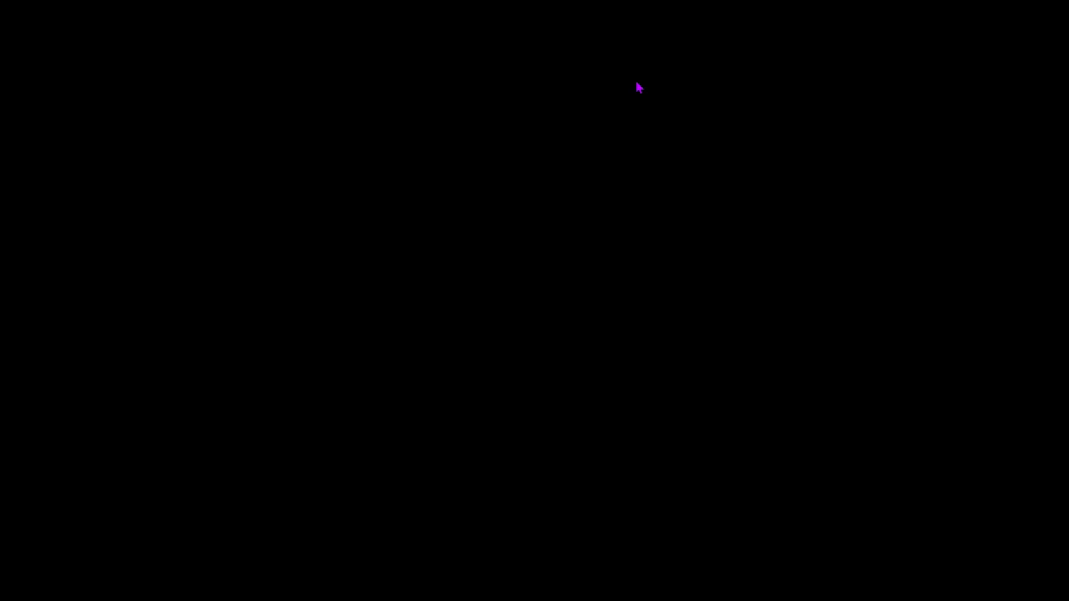
click(495, 316)
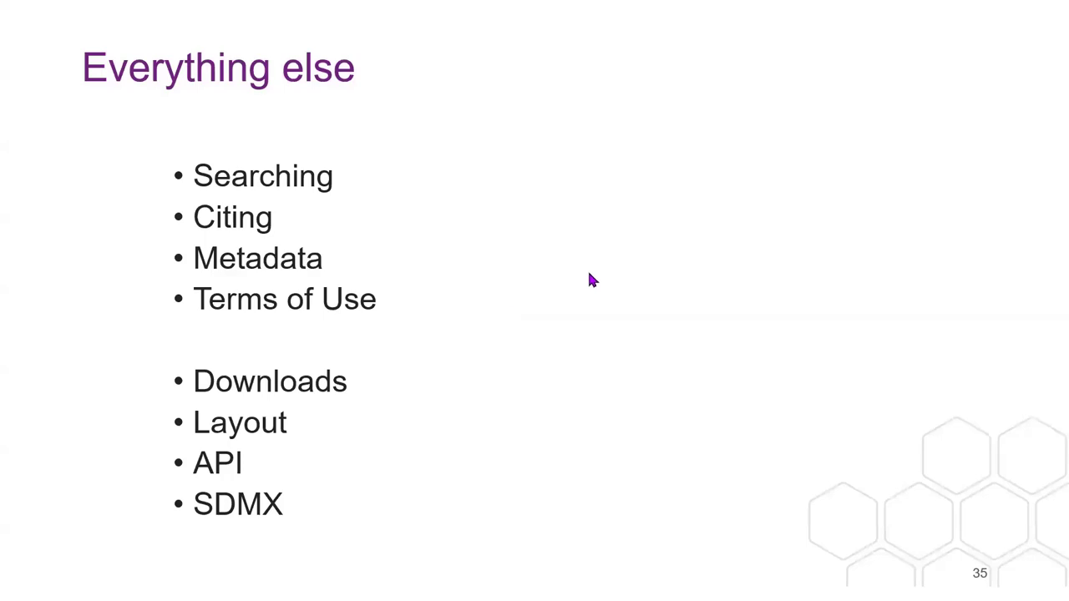
click(537, 312)
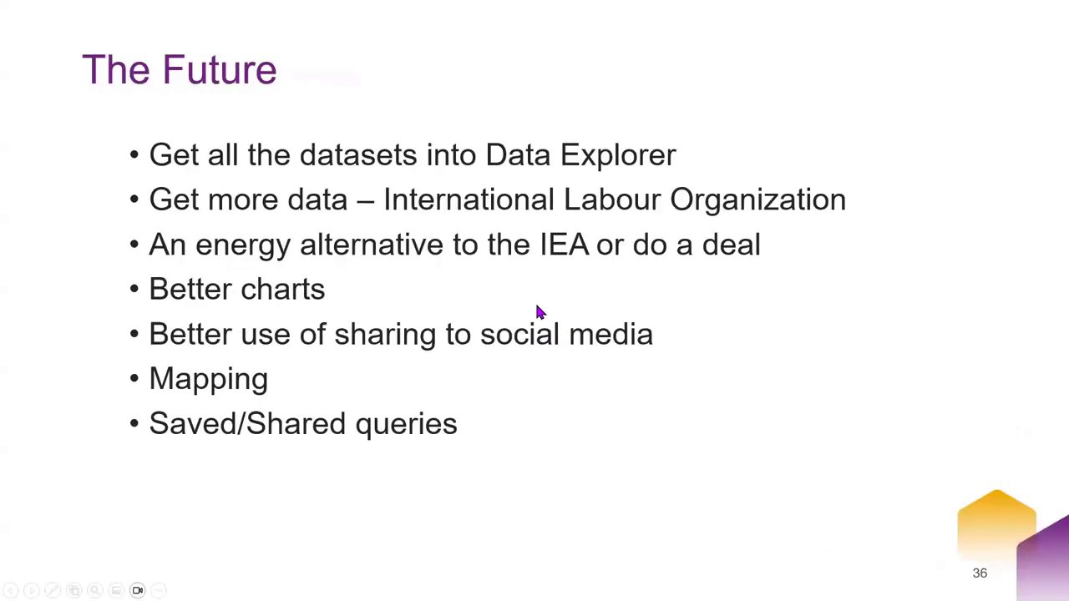